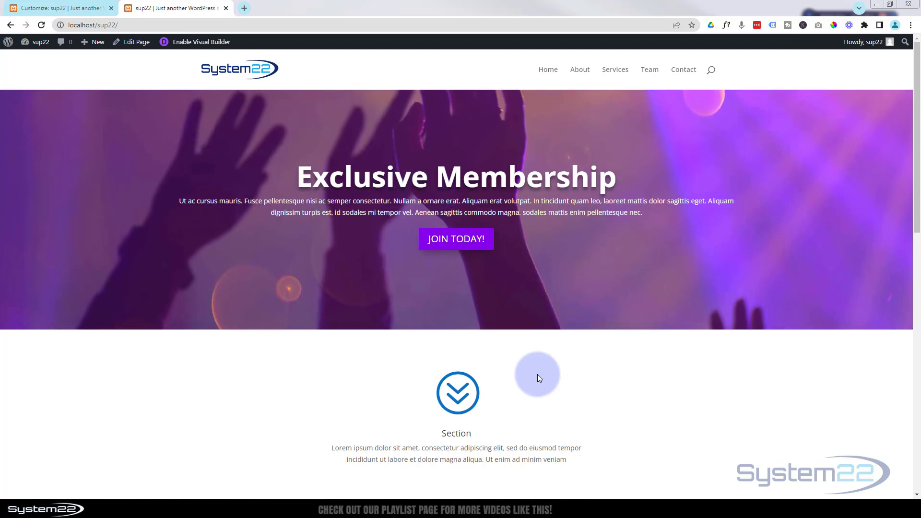
Step: Enable the Visual Builder and add a regular section with a single-column row directly below the Exclusive Membership banner
click(200, 42)
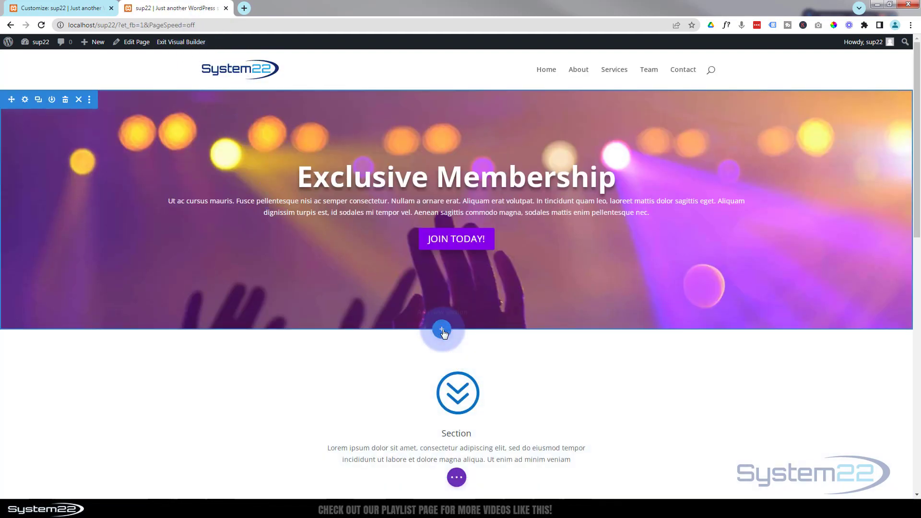
click(441, 330)
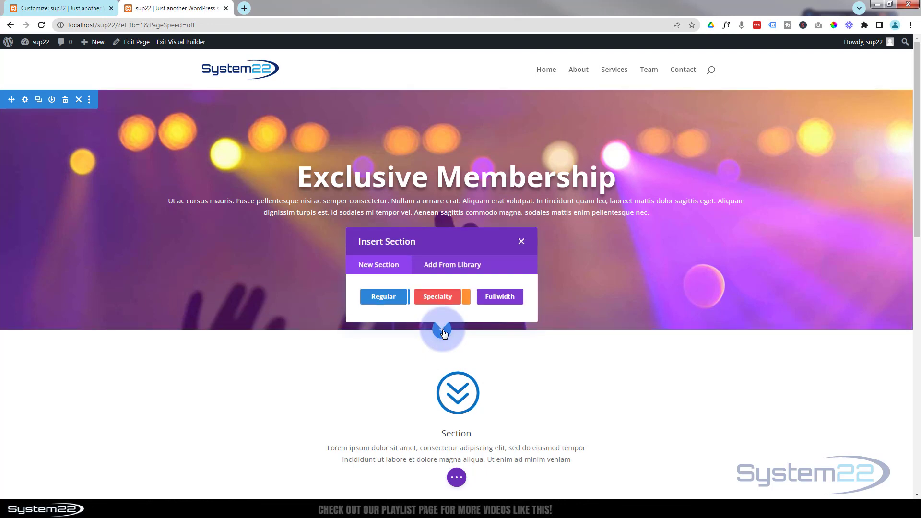
click(399, 300)
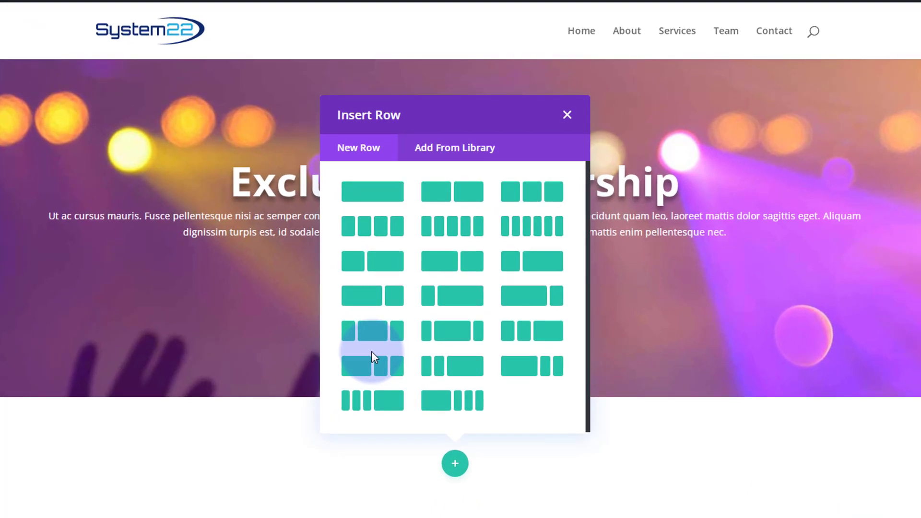
click(376, 201)
Step: Insert an Image module into the new single-column row
click(455, 131)
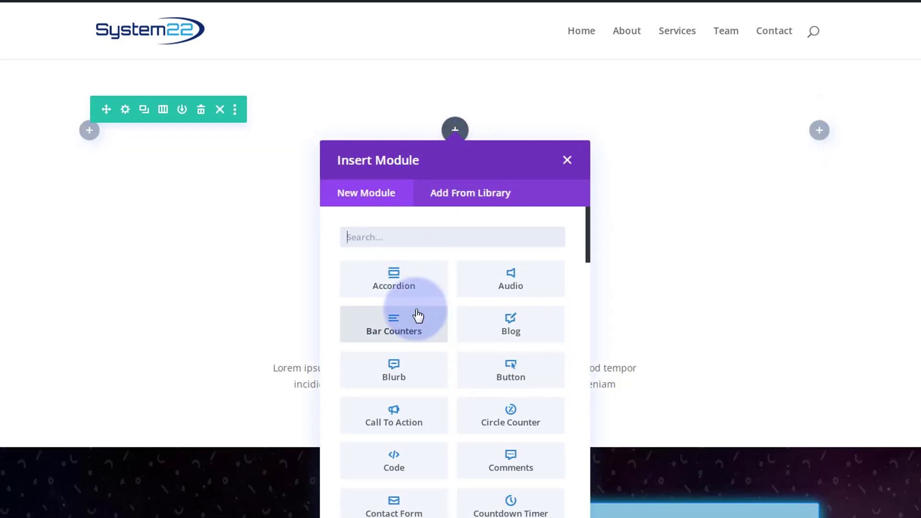
scroll(417, 315, down, 4)
scroll(419, 314, down, 2)
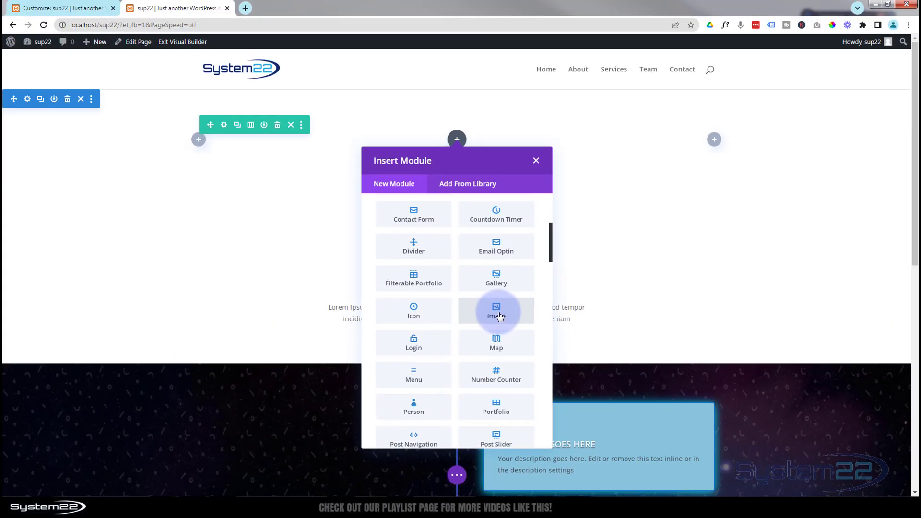
click(499, 316)
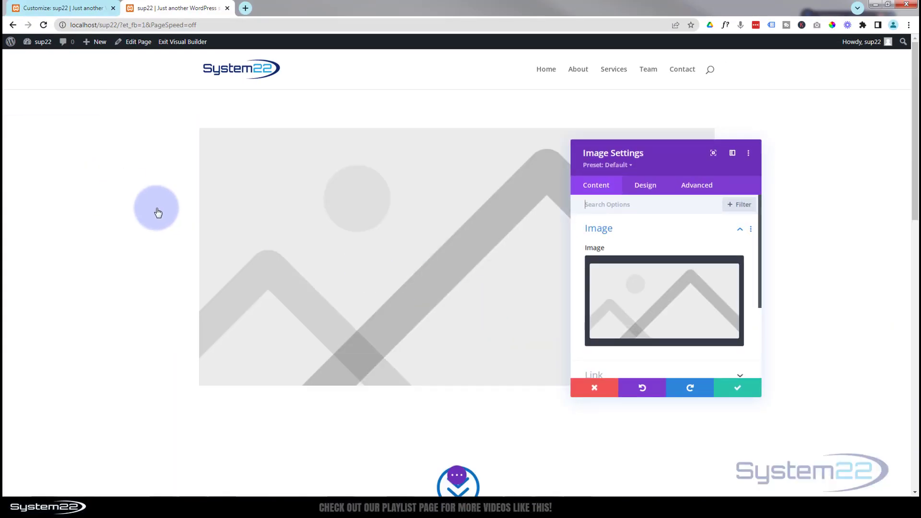
Step: Set the module's image to the raised-hands concert photo f-1.jpg from the media library and save the module
click(669, 312)
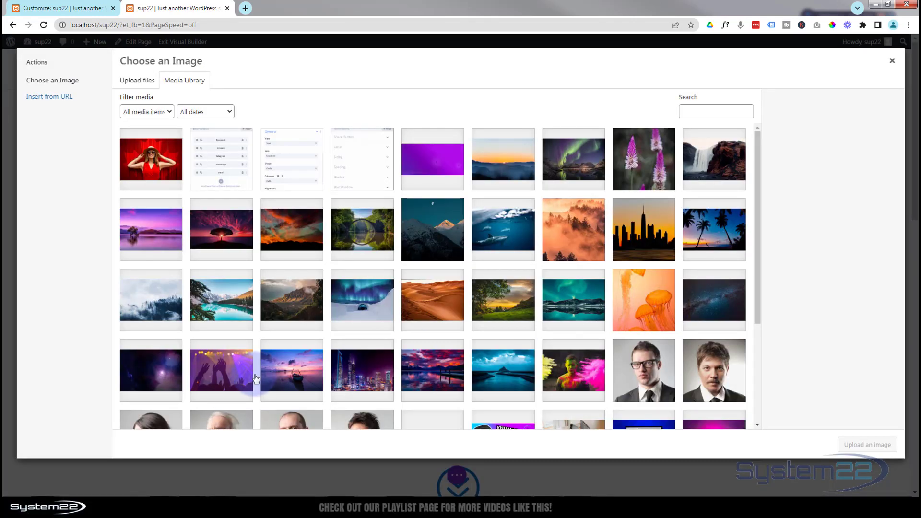
click(225, 374)
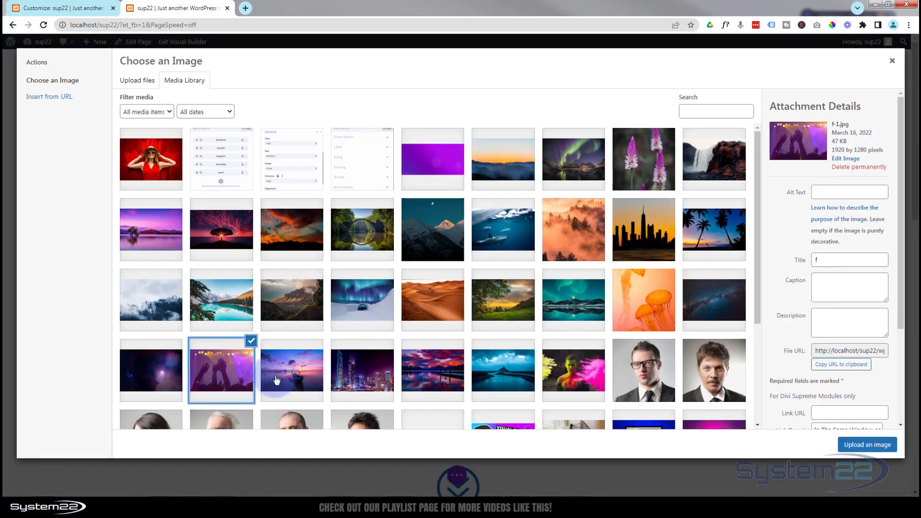
click(866, 445)
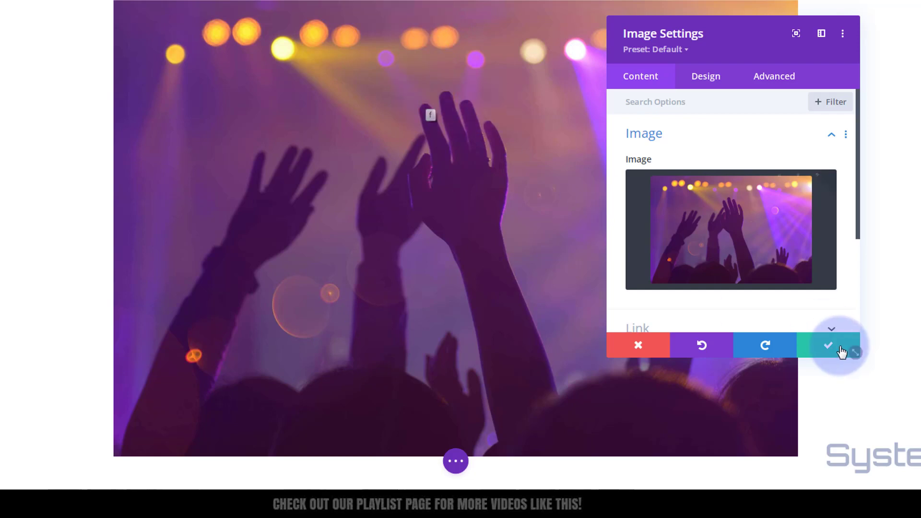
click(823, 348)
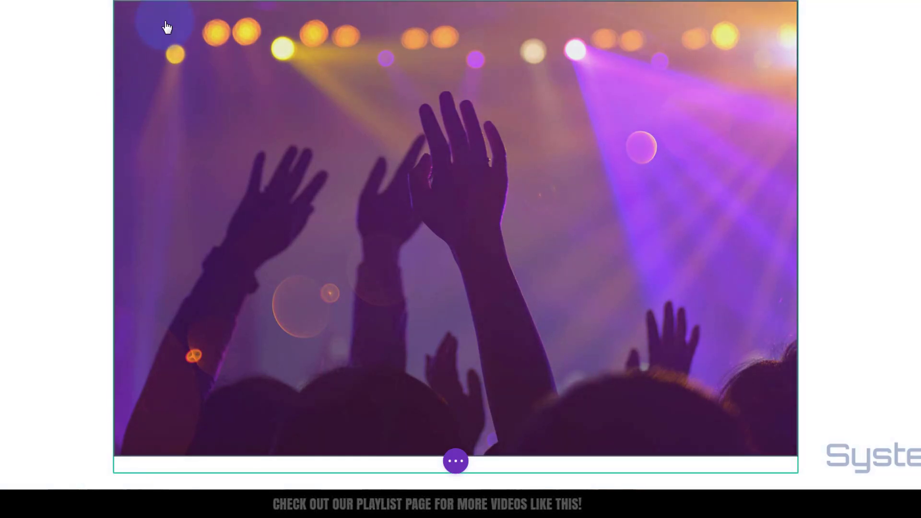
Step: Set the image row's top and bottom padding to 0px
mouse_move(165, 21)
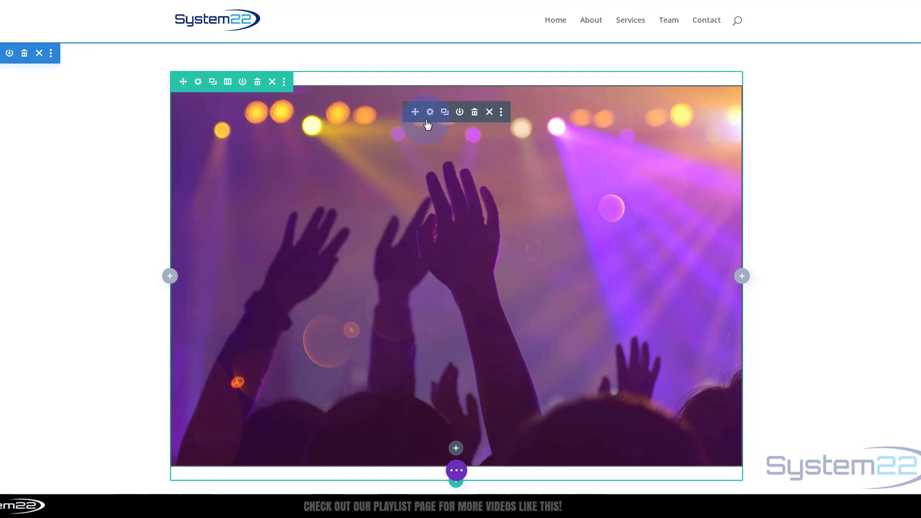
click(198, 82)
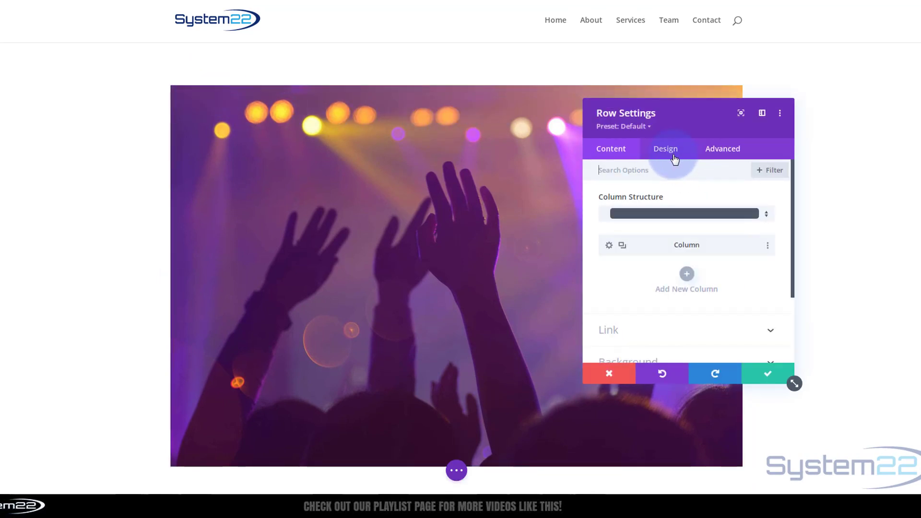
click(673, 153)
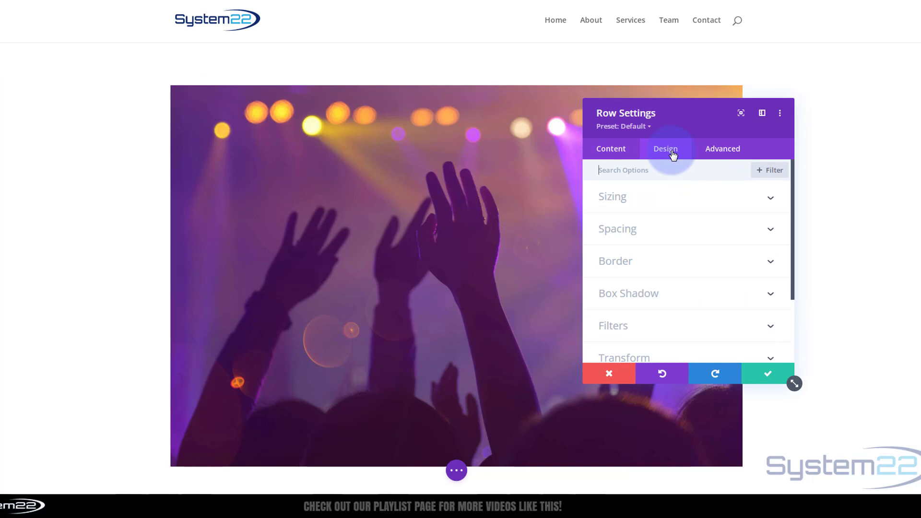
click(679, 230)
click(621, 262)
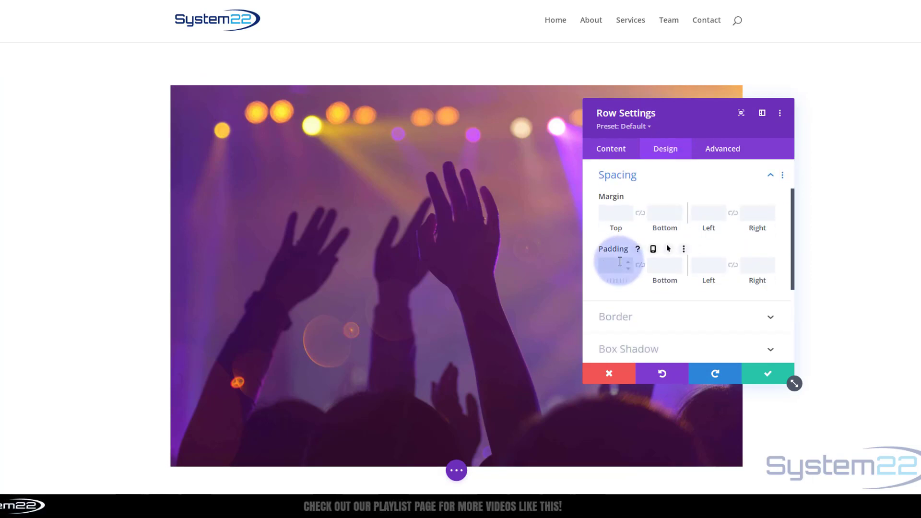
text(0px)
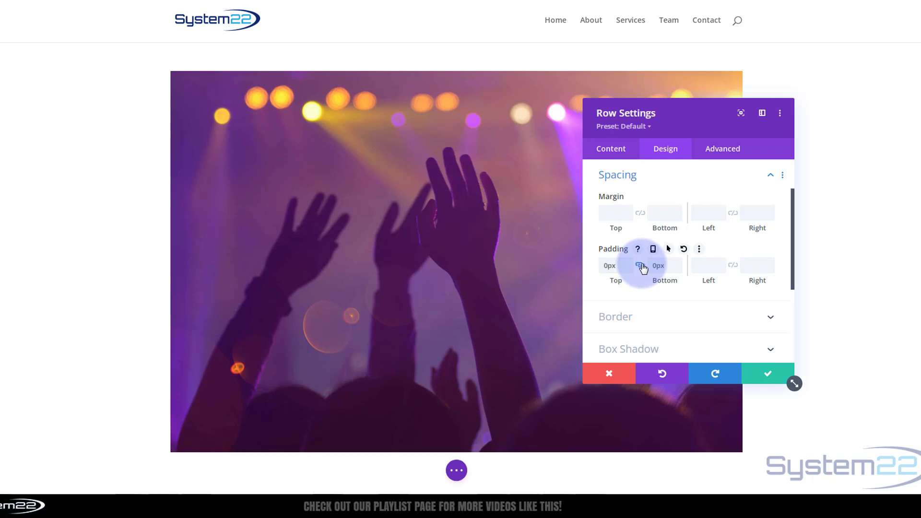
click(681, 186)
click(682, 186)
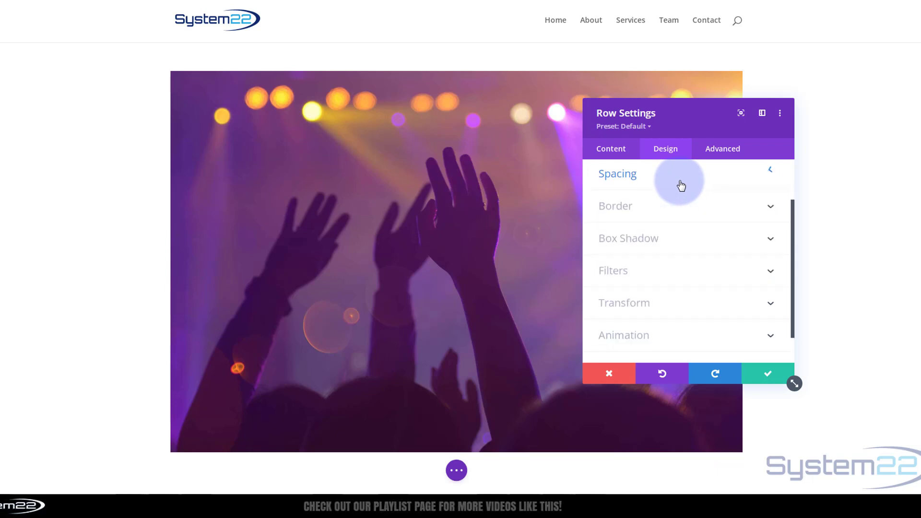
Step: Set the image row's width and max width to 100% and save the row settings
scroll(655, 192, up, 2)
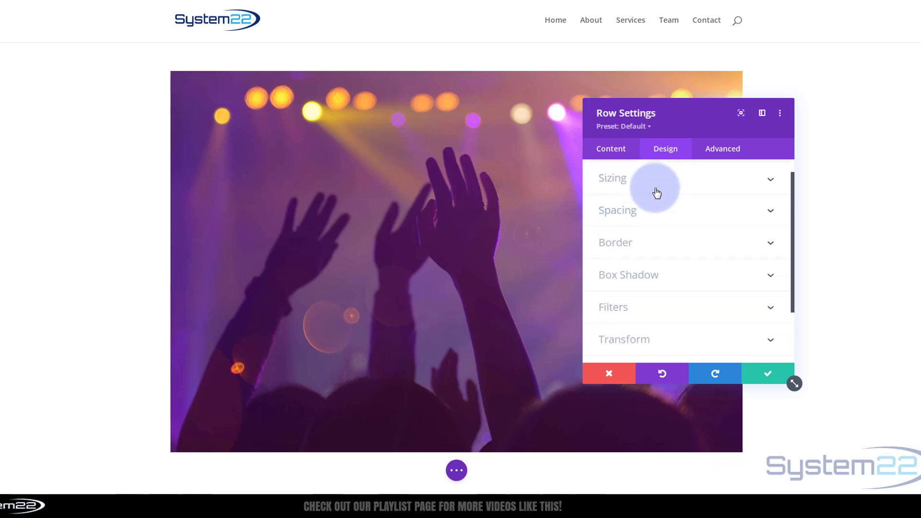
click(667, 159)
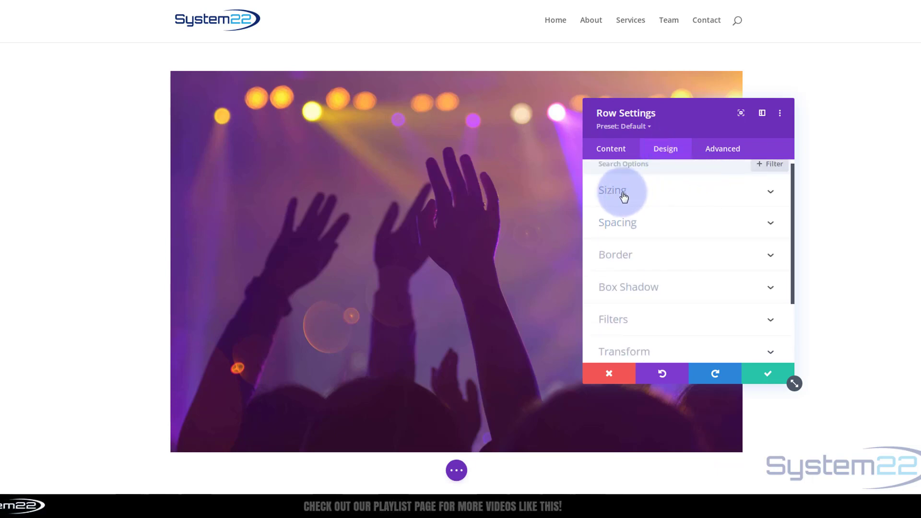
click(669, 196)
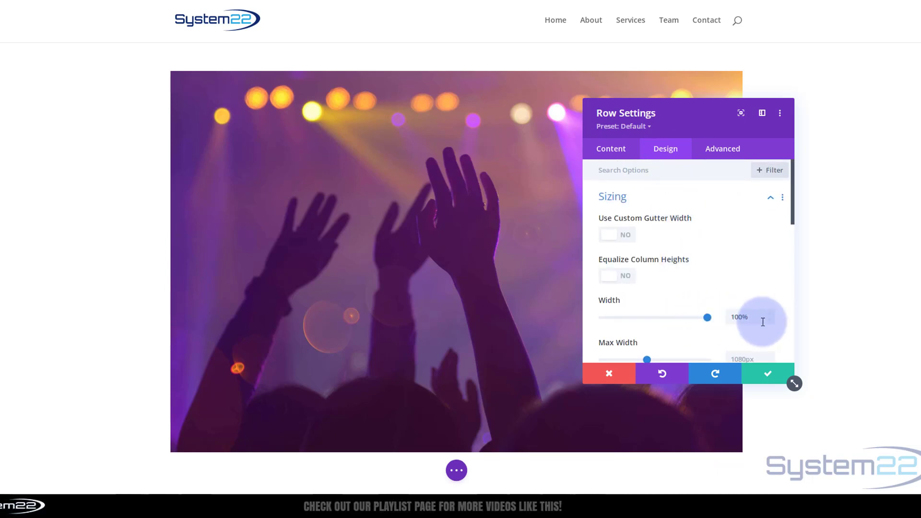
drag(757, 316, 721, 319)
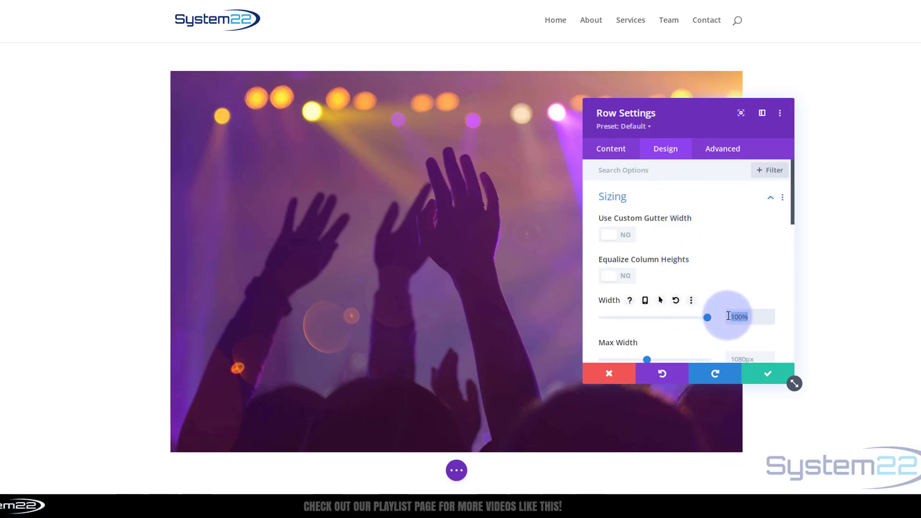
scroll(725, 314, down, 1)
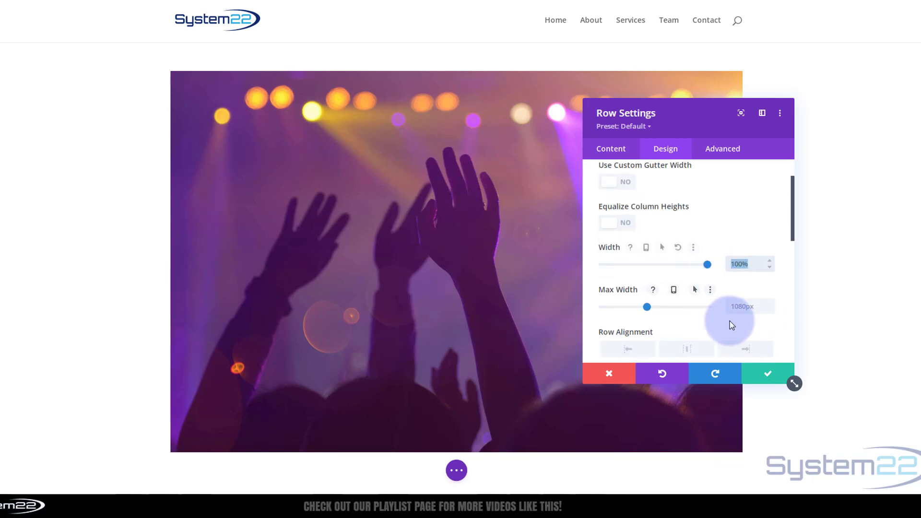
click(735, 307)
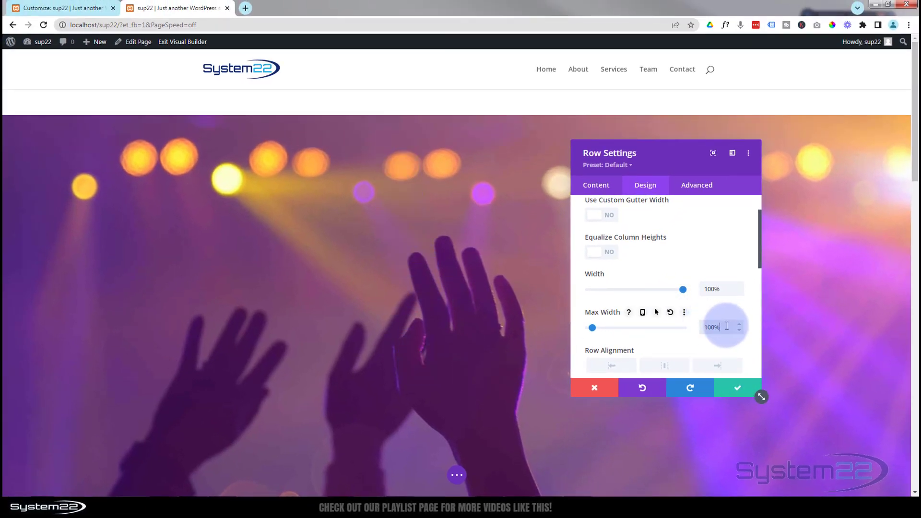
scroll(687, 269, down, 3)
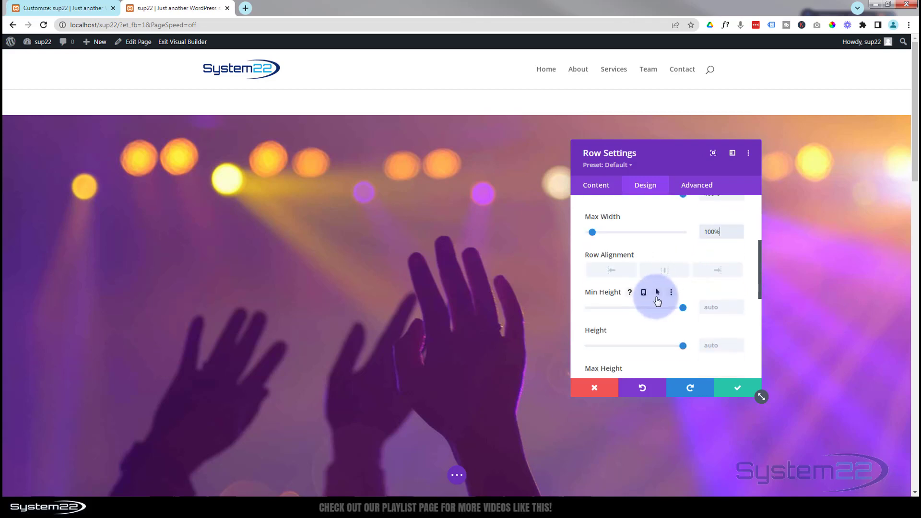
scroll(656, 300, up, 4)
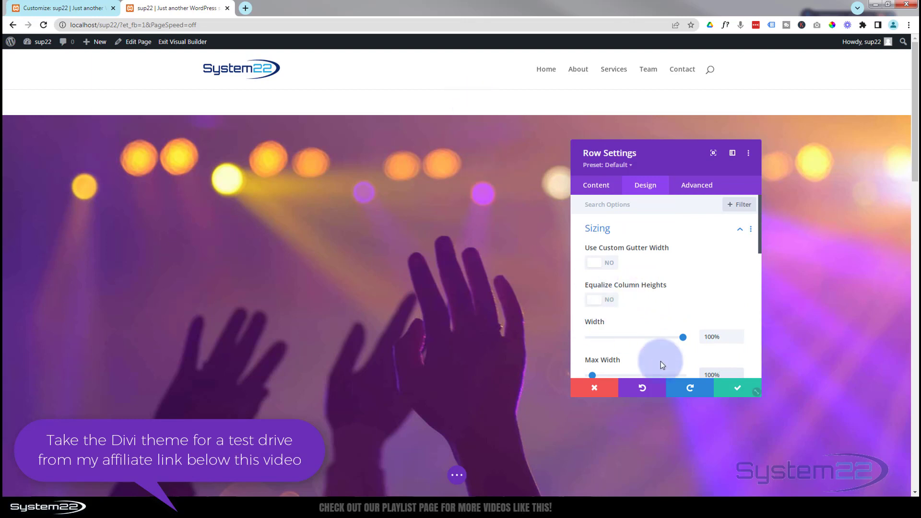
click(737, 393)
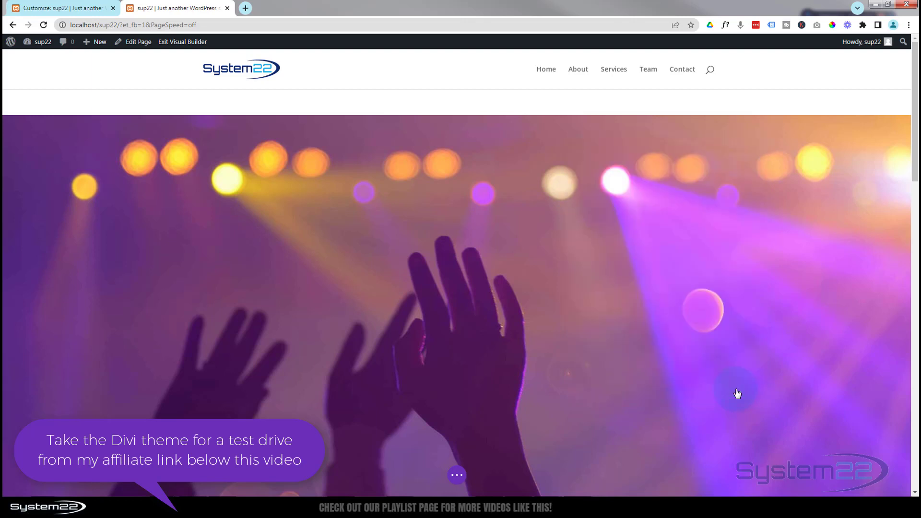
Step: Set the image section's top and bottom padding to 0px and save the section settings
click(125, 105)
click(28, 99)
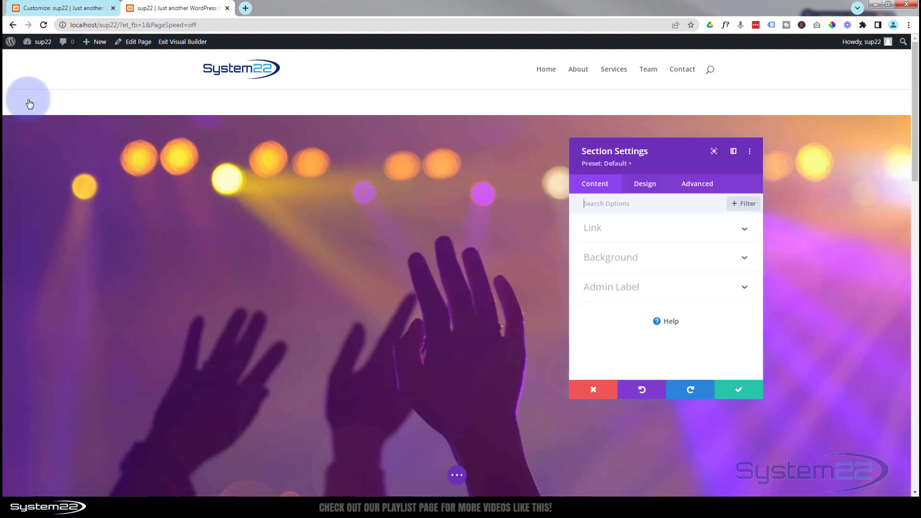
click(643, 186)
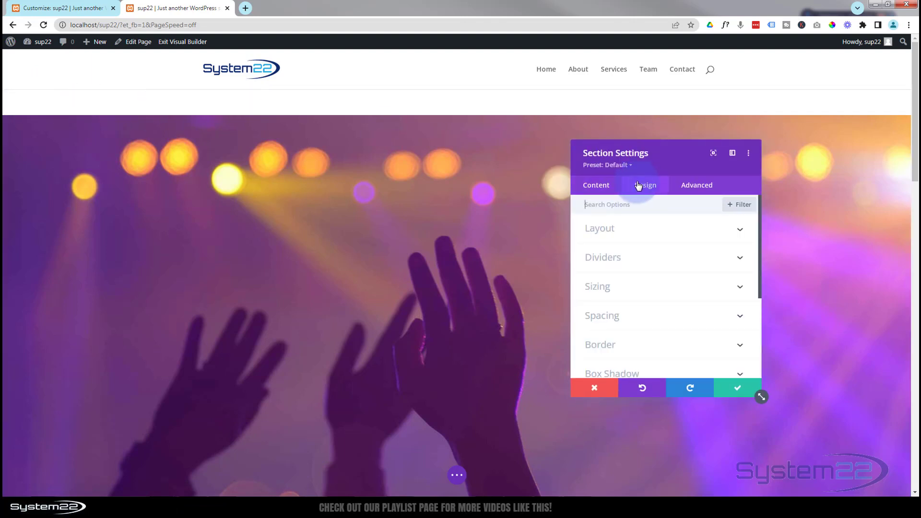
click(663, 319)
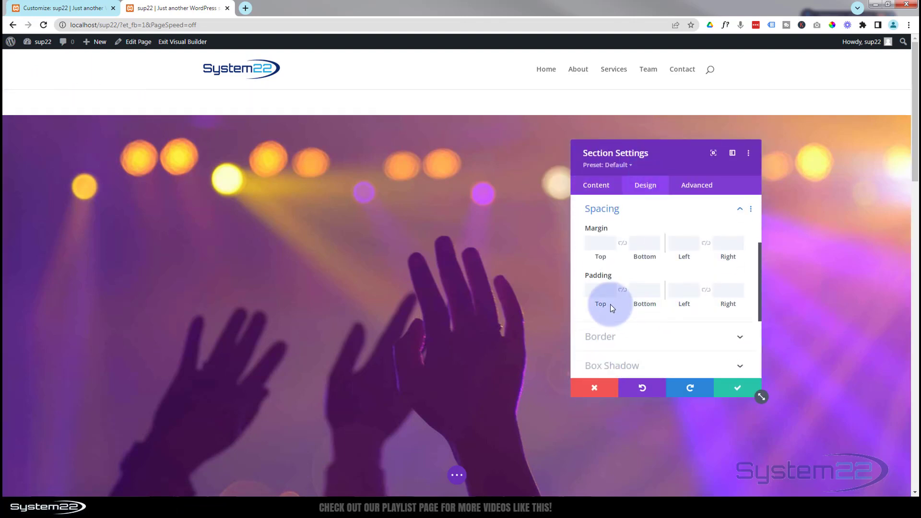
click(603, 291)
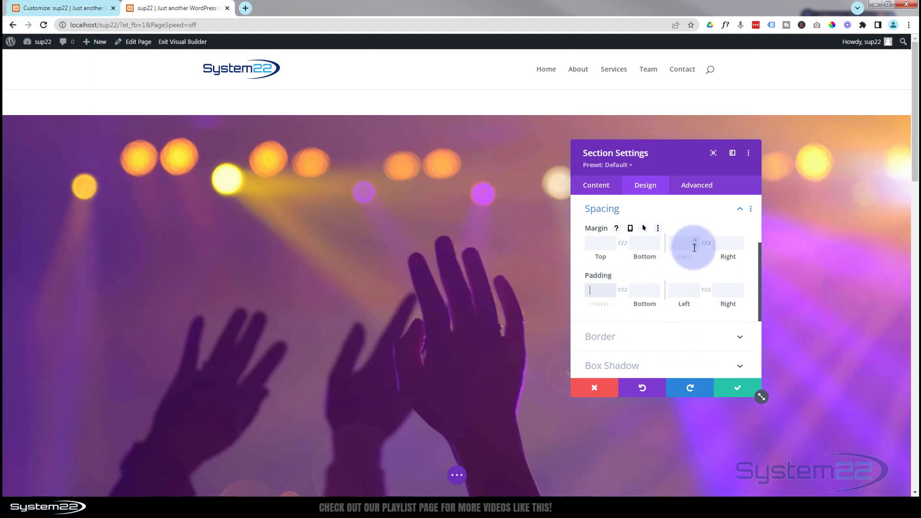
text(0px)
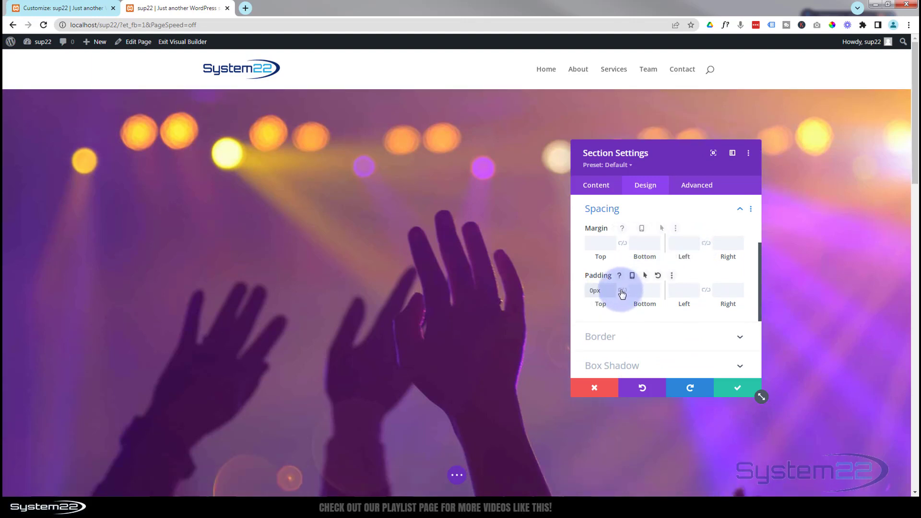
click(622, 291)
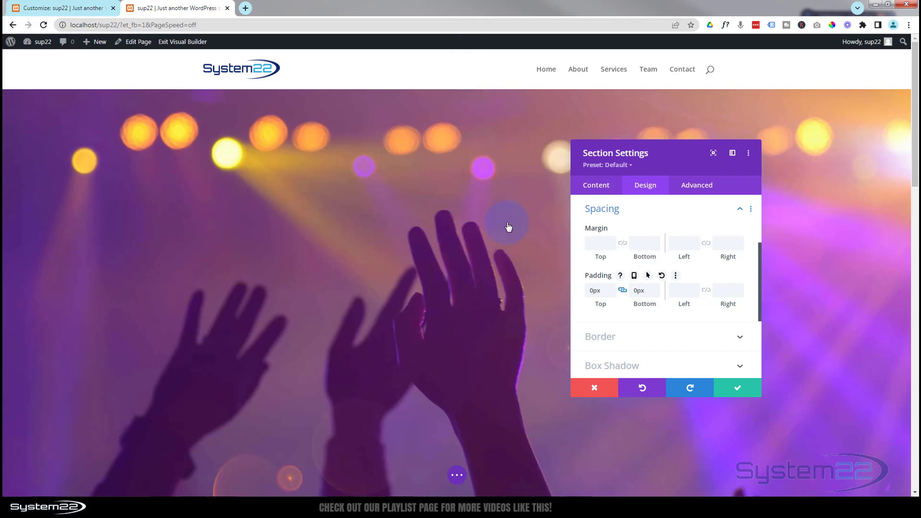
scroll(510, 224, down, 5)
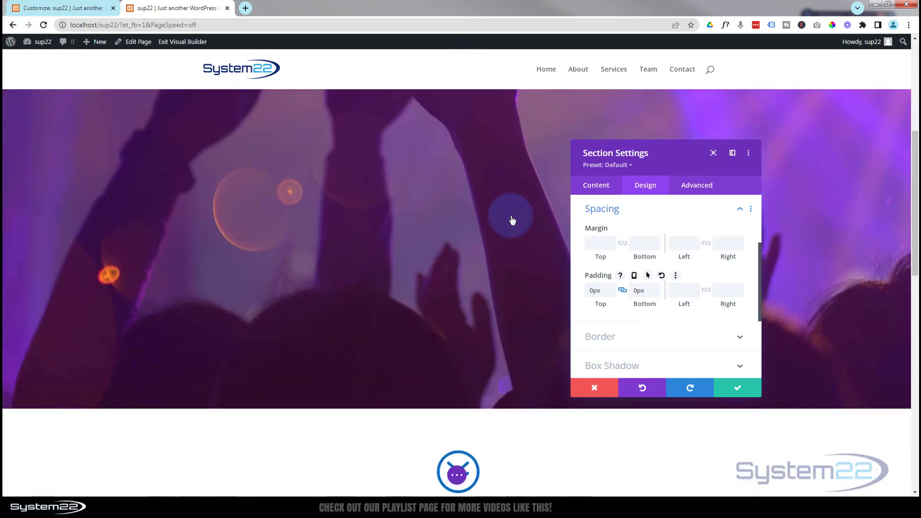
scroll(513, 220, up, 3)
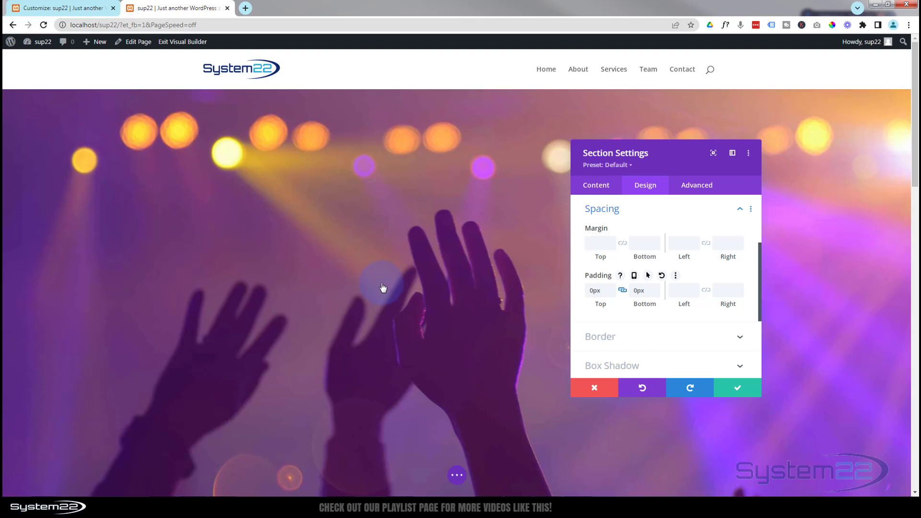
click(736, 389)
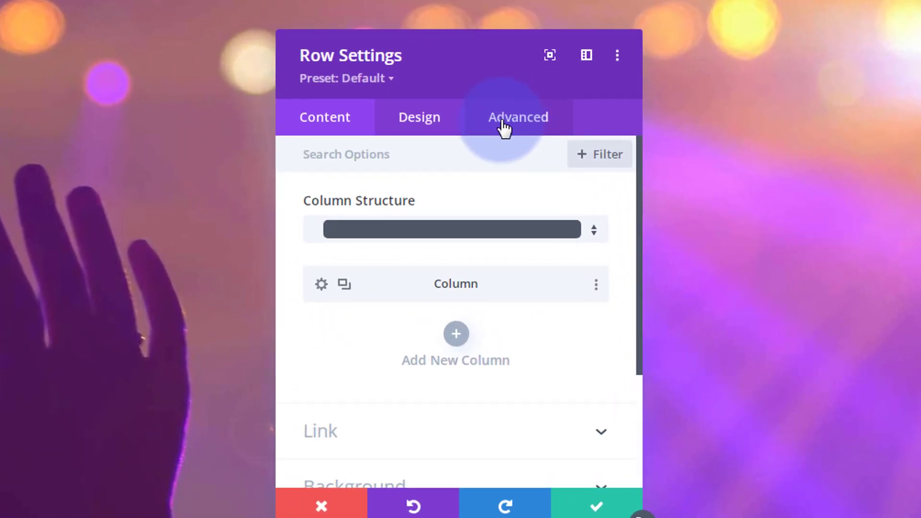
Step: Set the image row's horizontal and vertical overflow to Hidden
click(504, 128)
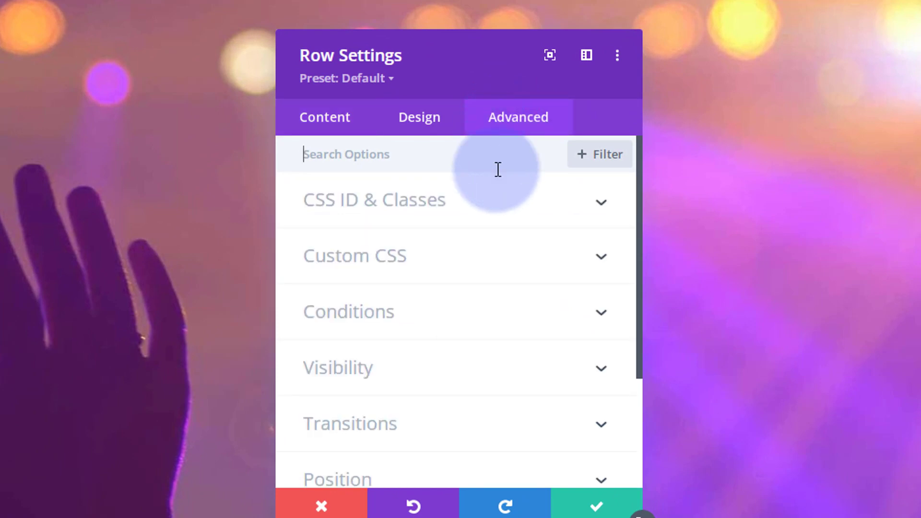
click(503, 383)
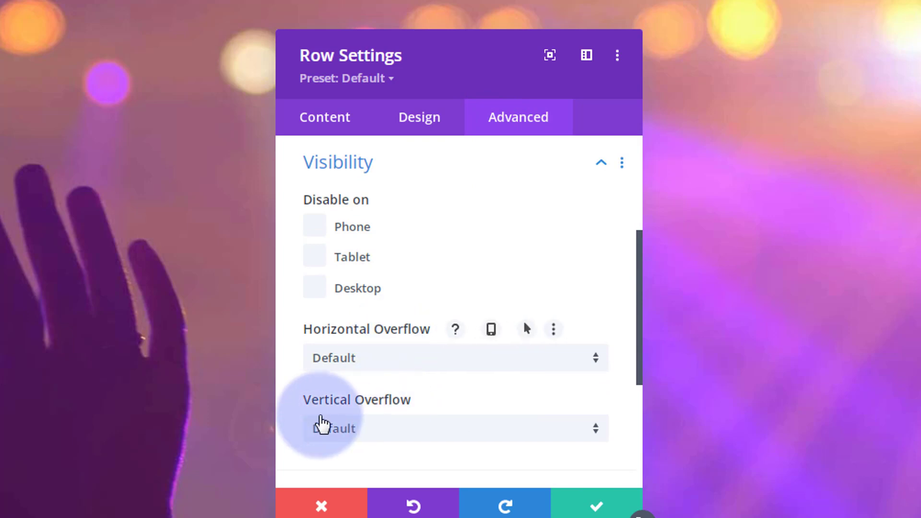
click(384, 365)
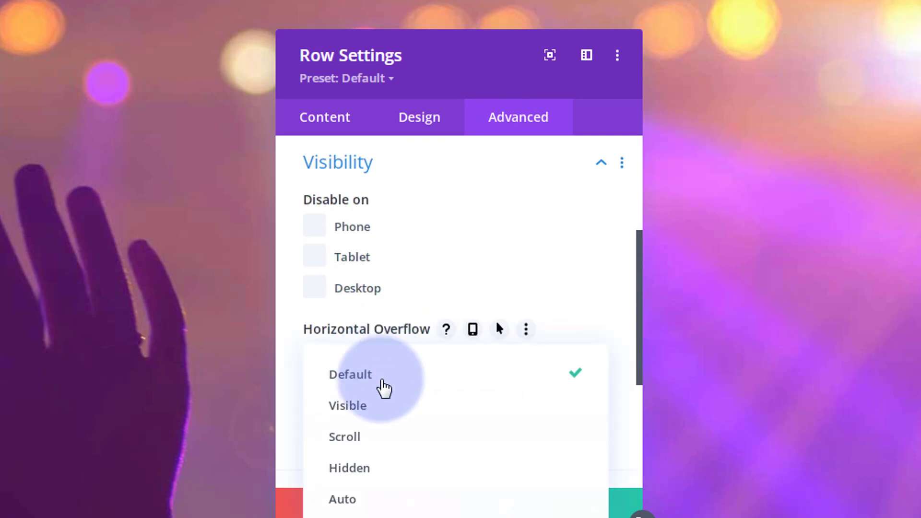
click(377, 476)
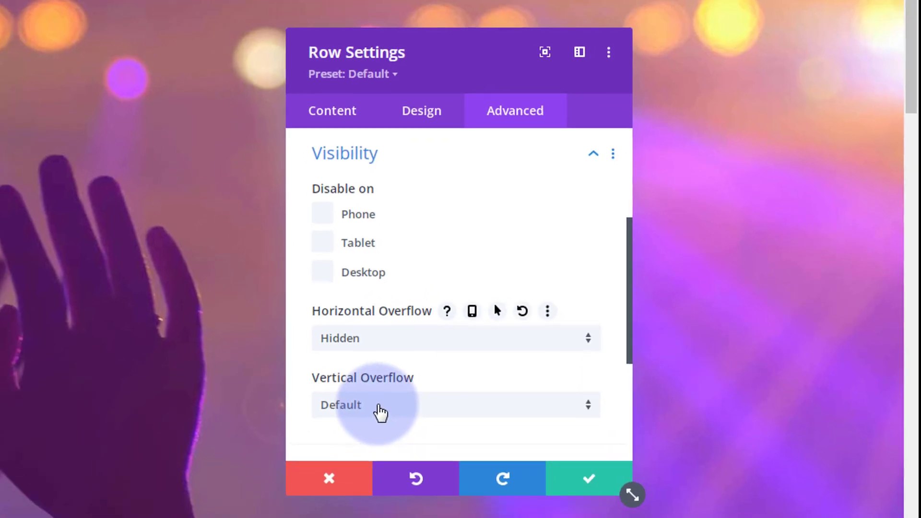
click(379, 429)
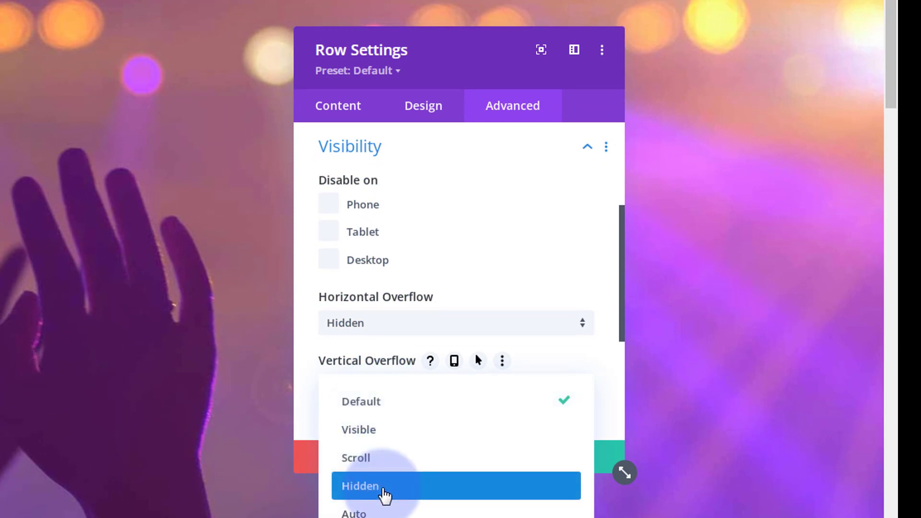
click(382, 495)
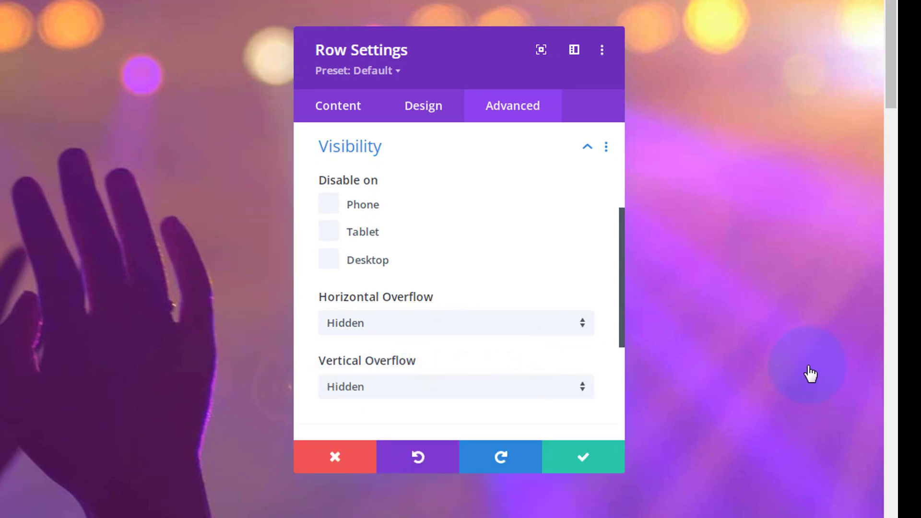
Step: Set the image row's height to 500px and save the row settings
click(432, 114)
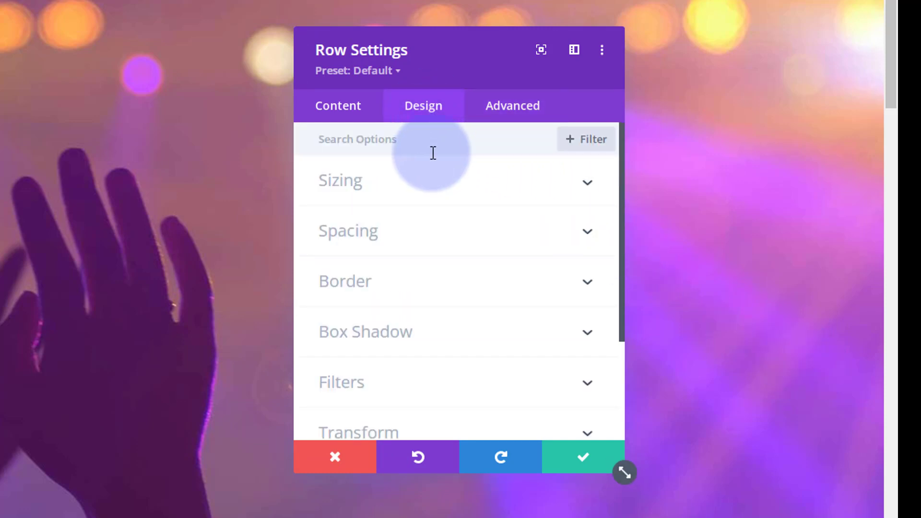
click(440, 198)
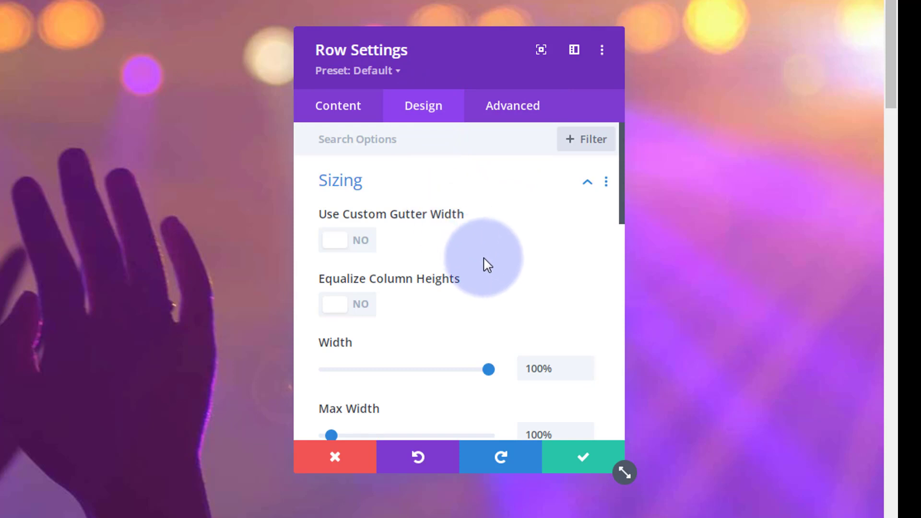
scroll(488, 264, down, 2)
scroll(488, 264, down, 7)
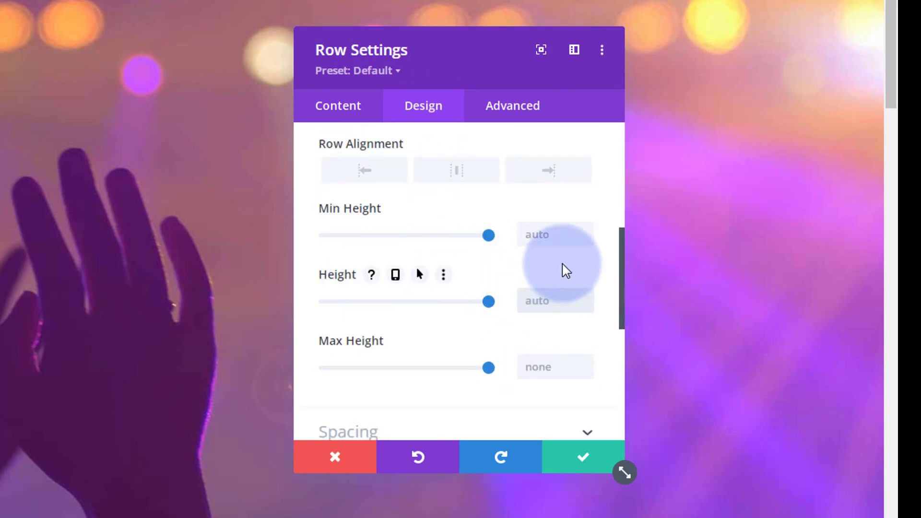
text(500)
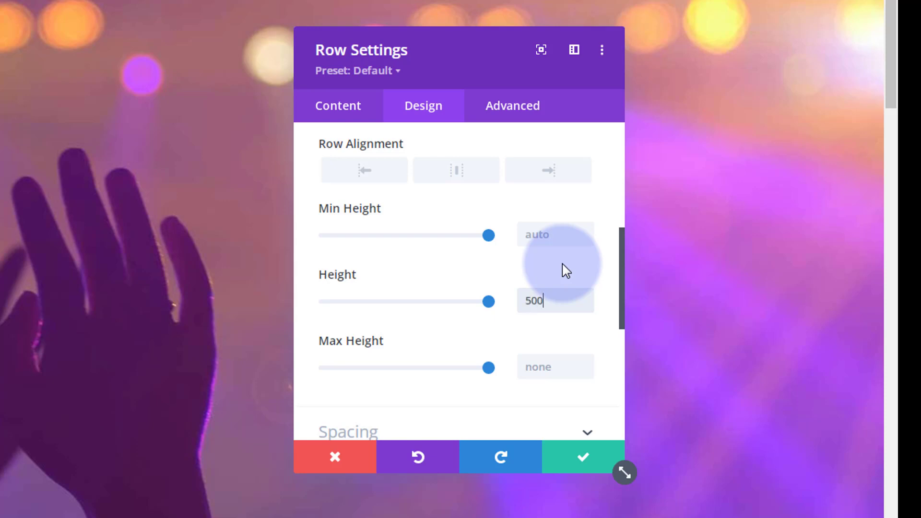
text(px)
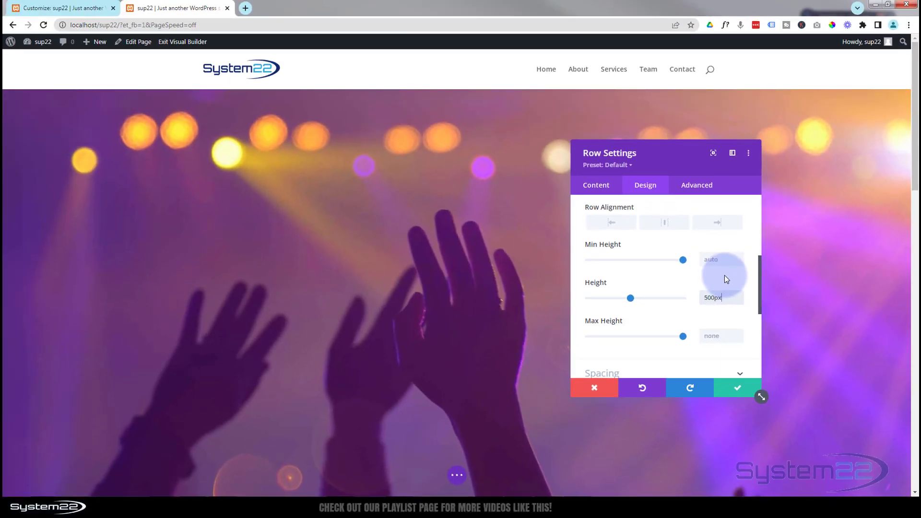
click(733, 389)
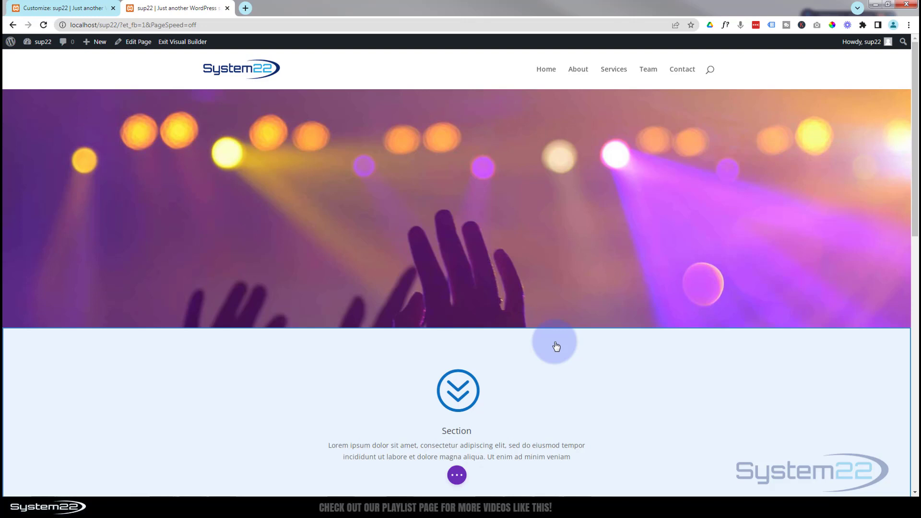
Step: Enable a custom gutter width for the image row, set it to 1, and save the row settings
mouse_move(537, 235)
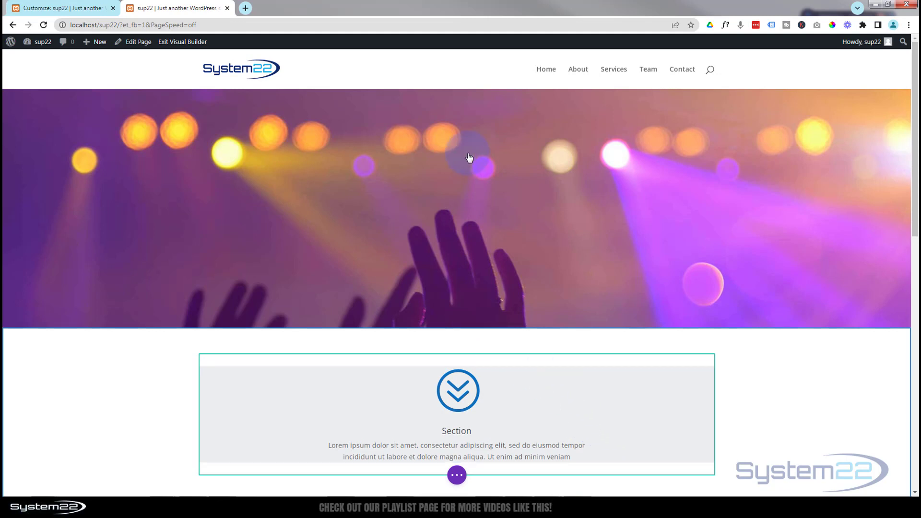
mouse_move(472, 199)
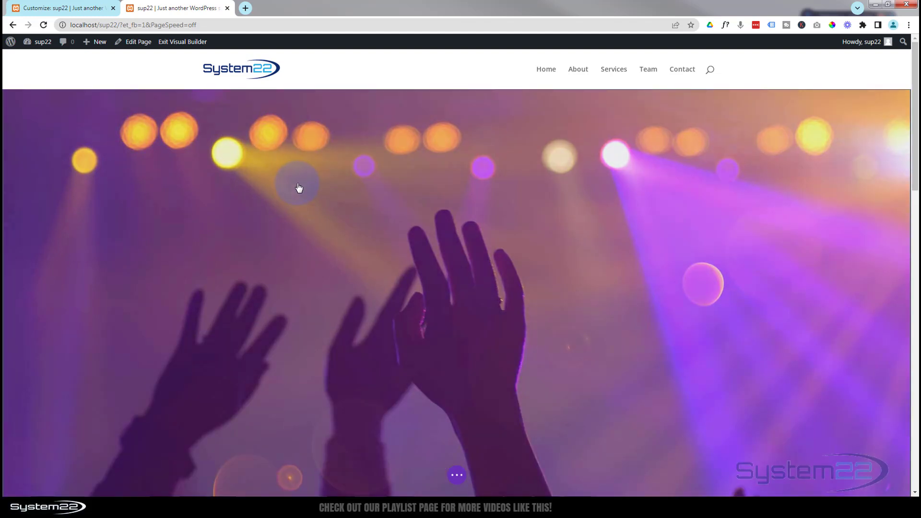
mouse_move(307, 192)
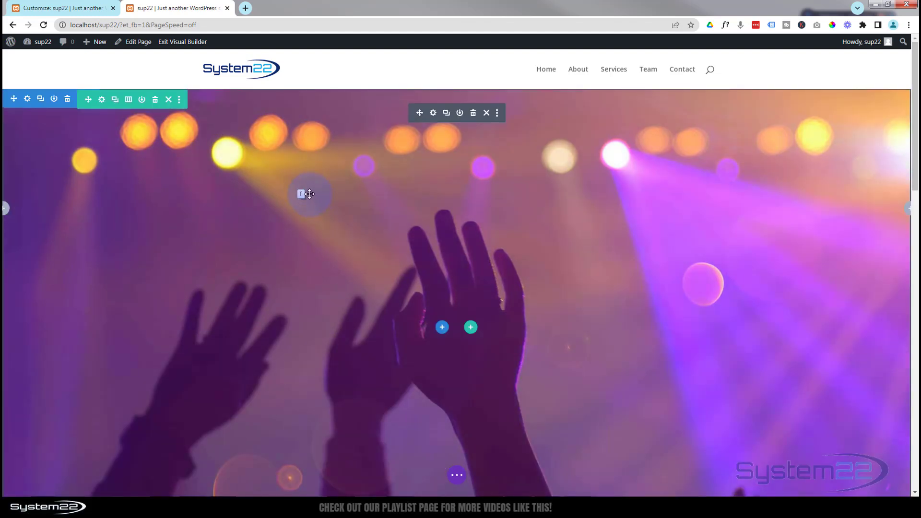
click(101, 101)
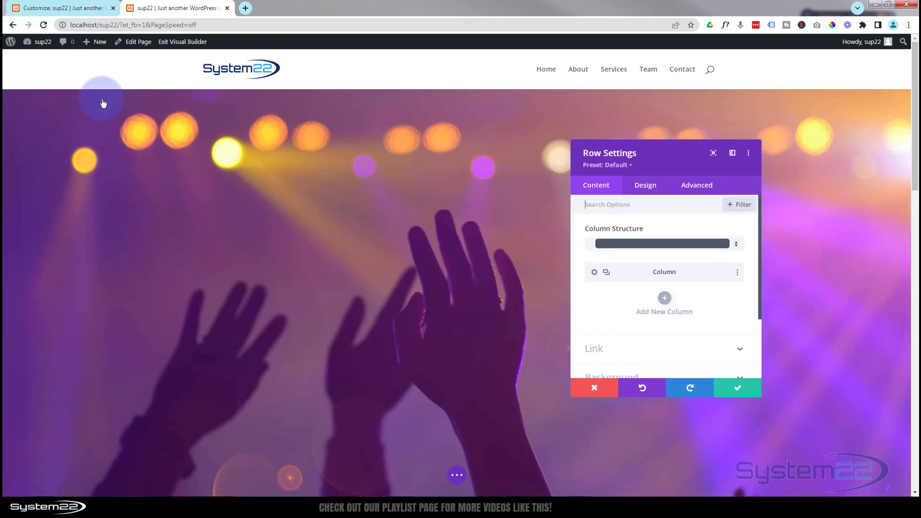
click(643, 189)
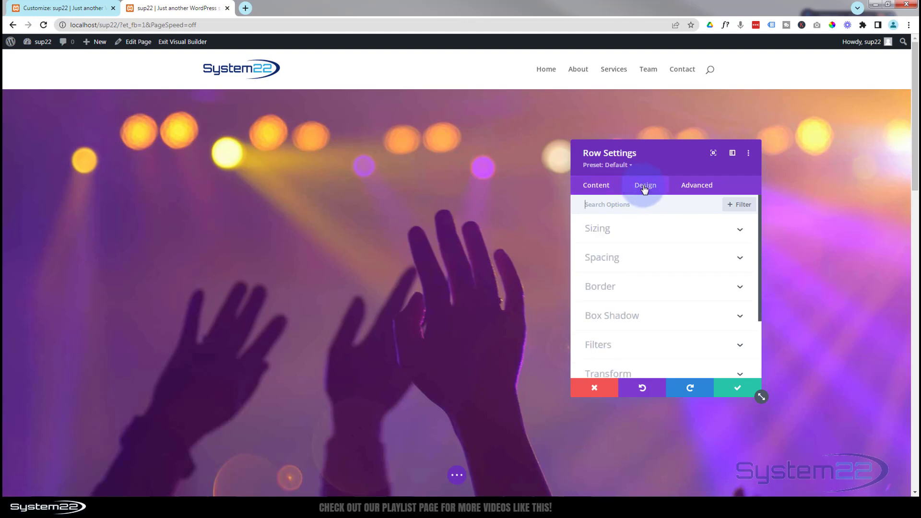
click(667, 230)
click(666, 231)
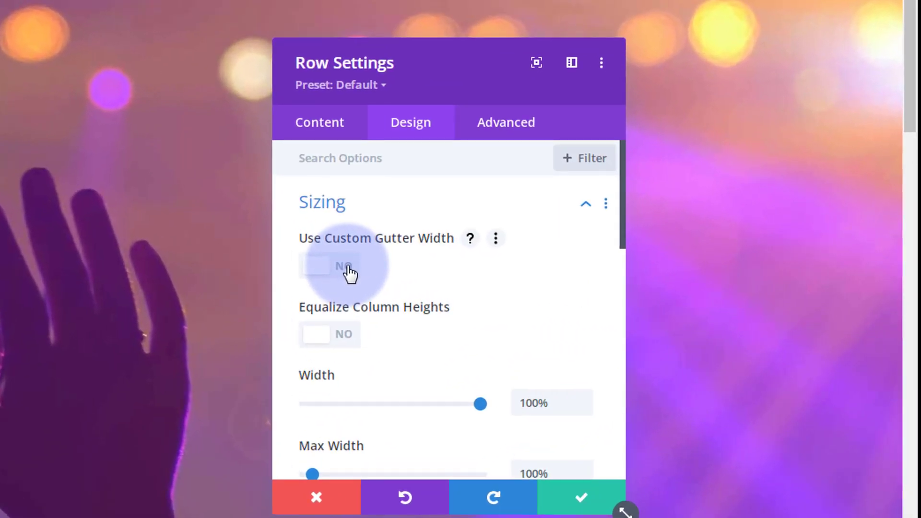
click(349, 272)
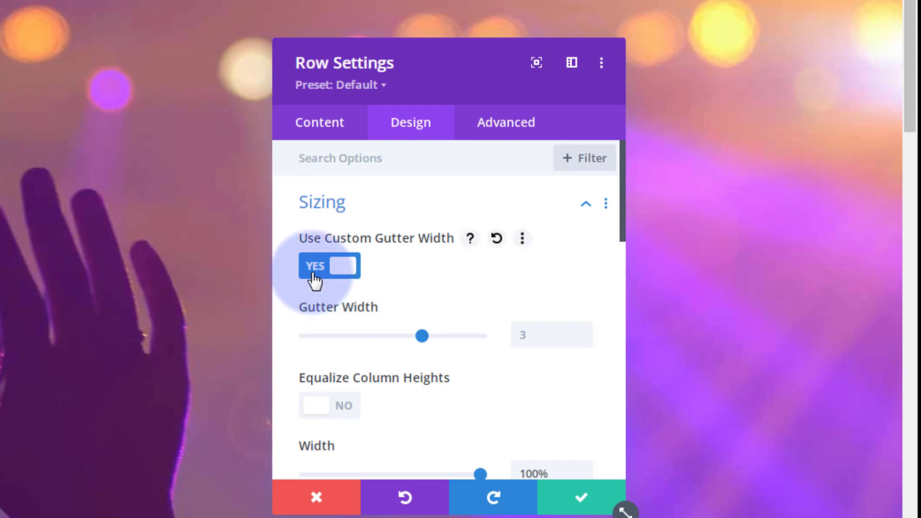
drag(422, 335, 294, 338)
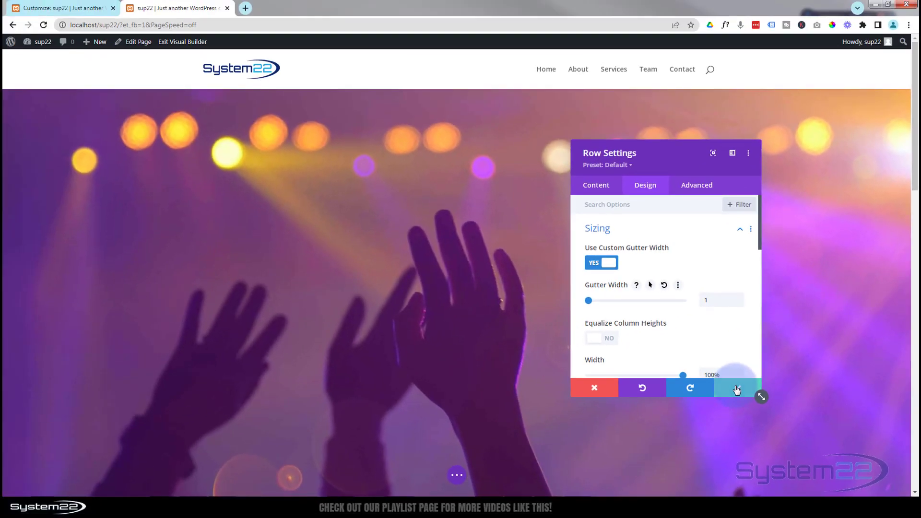
click(737, 389)
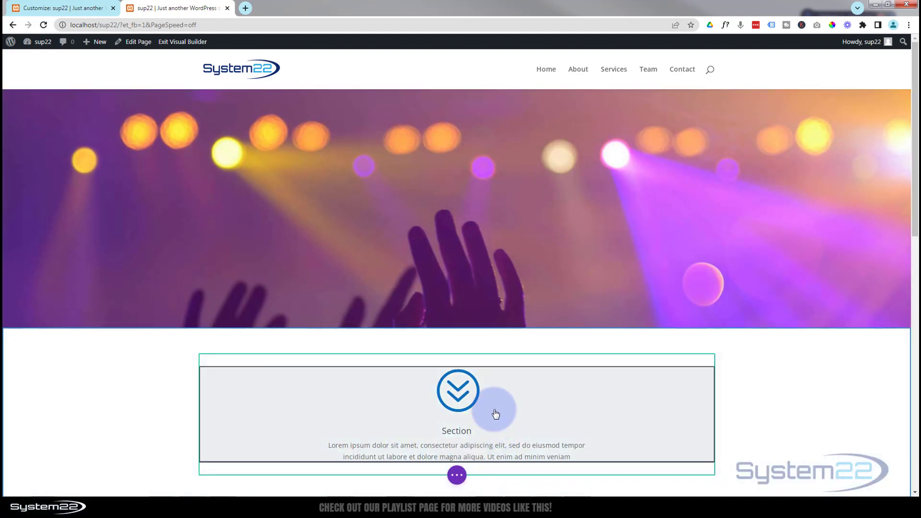
Step: Duplicate the image row in wireframe view and delete the image module from the copy
click(457, 475)
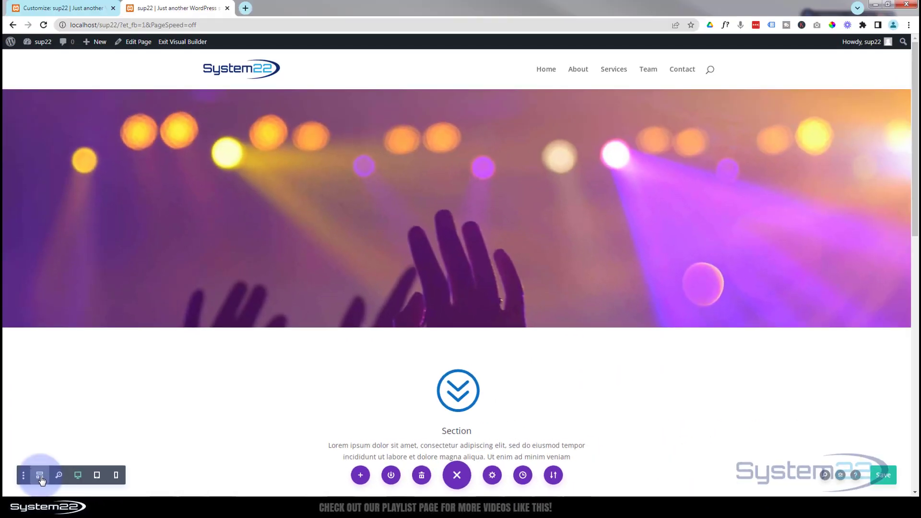
click(40, 477)
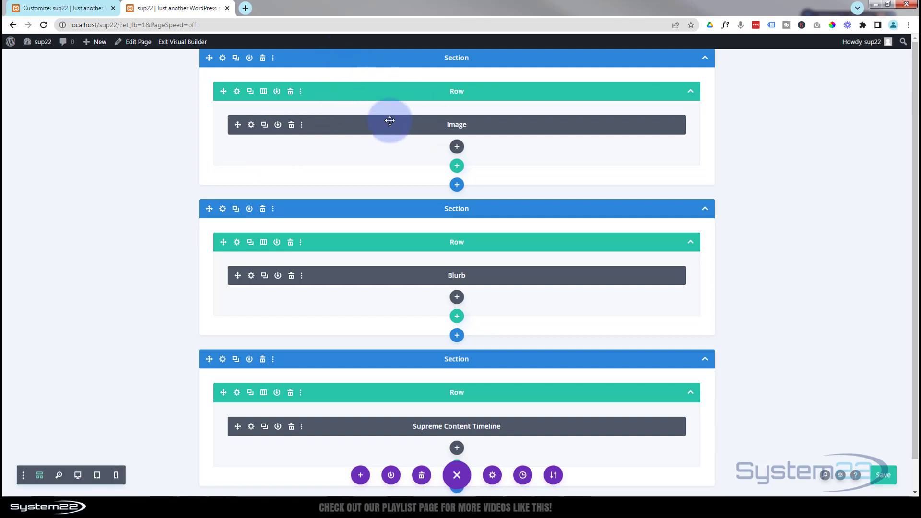
click(250, 91)
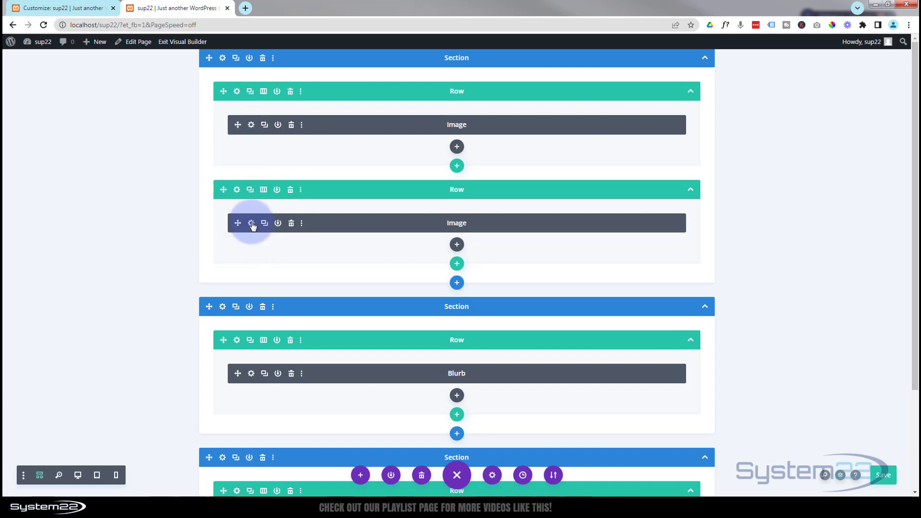
click(291, 224)
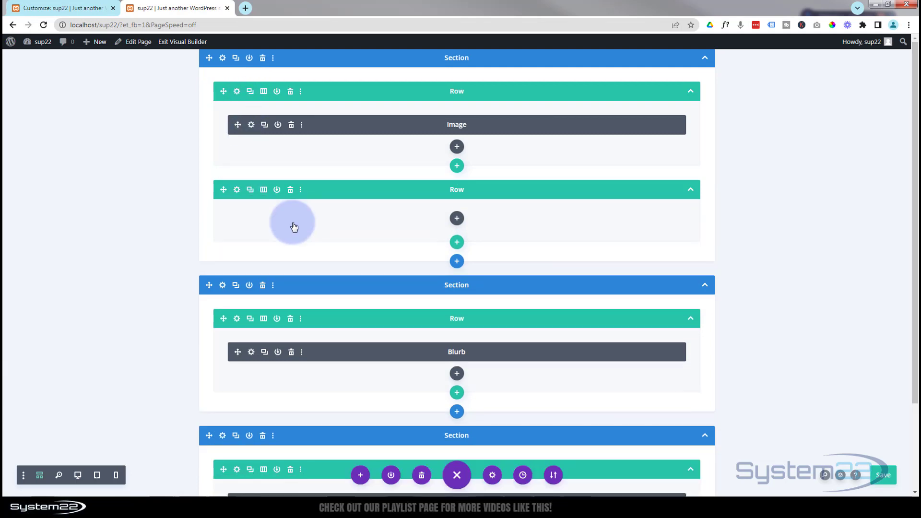
Step: Insert a Call To Action module into the empty duplicated row and title it "Exclusive Membership"
click(457, 219)
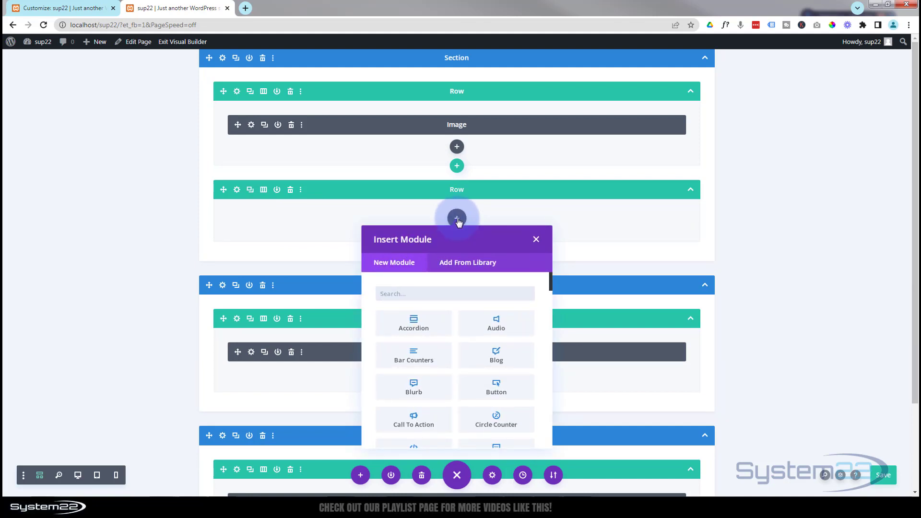
click(397, 426)
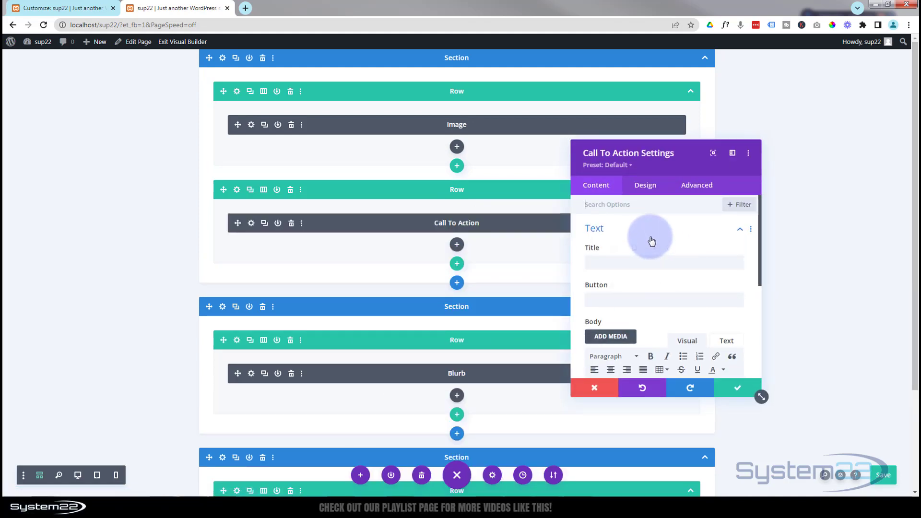
click(624, 262)
text(Ex)
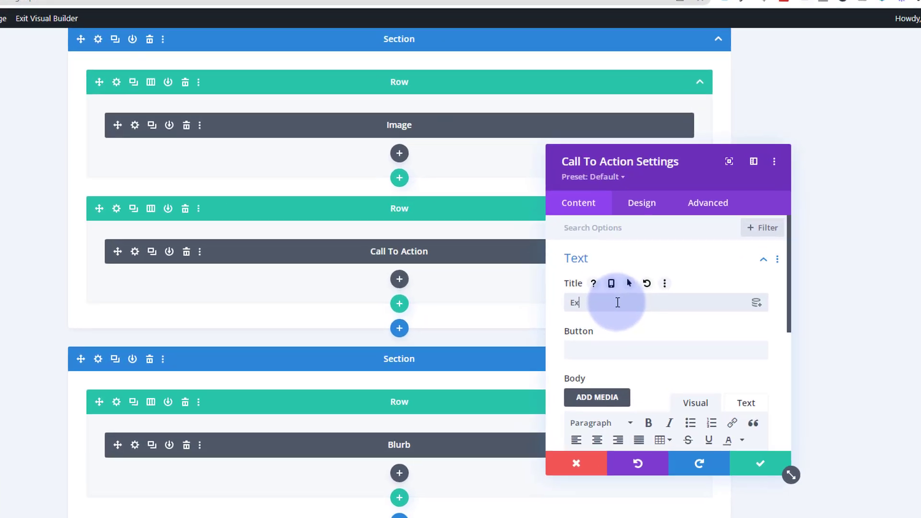
text(clusive Membership)
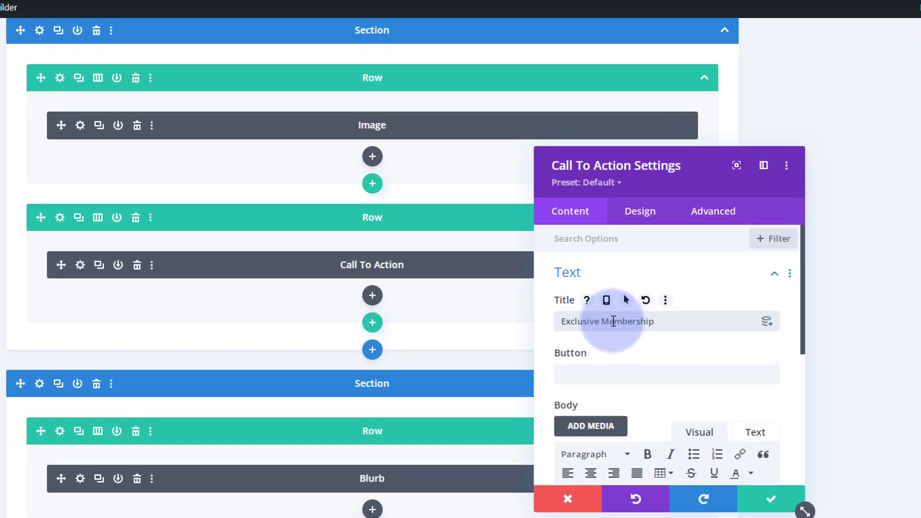
Step: Set the call to action's button text to "Join Today" and paste the "Ut ac cursus mauris" placeholder paragraph as its body
scroll(627, 313, down, 2)
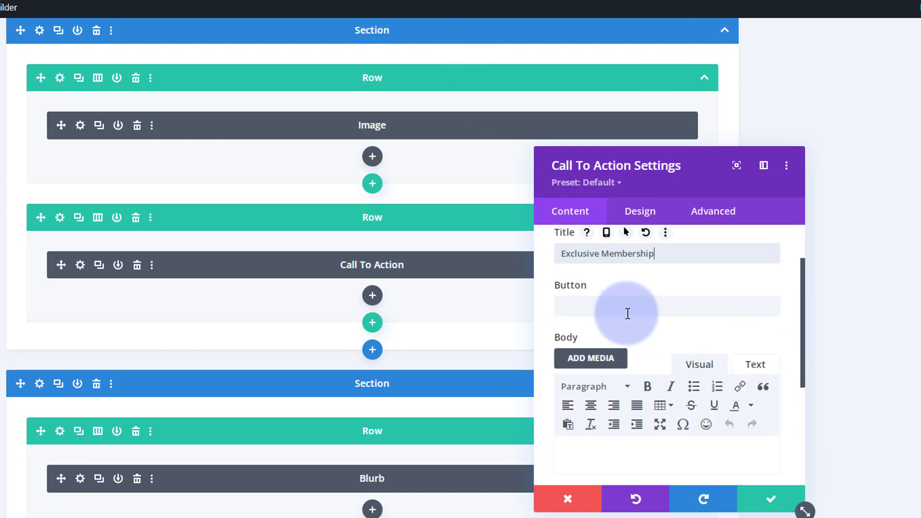
click(568, 300)
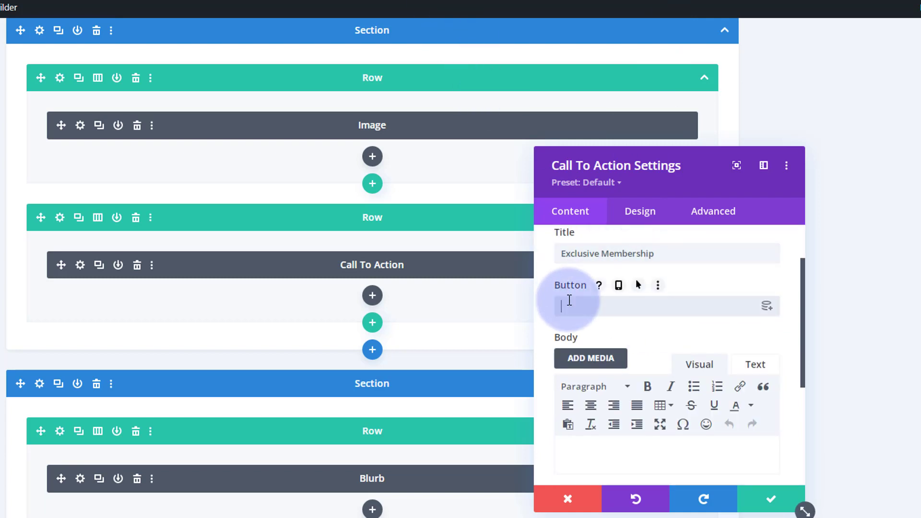
text(Join Today)
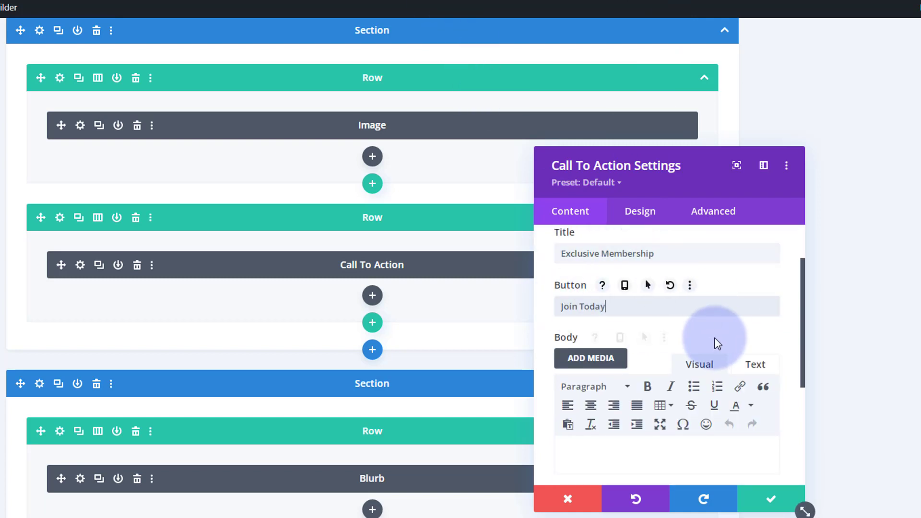
scroll(715, 326, down, 4)
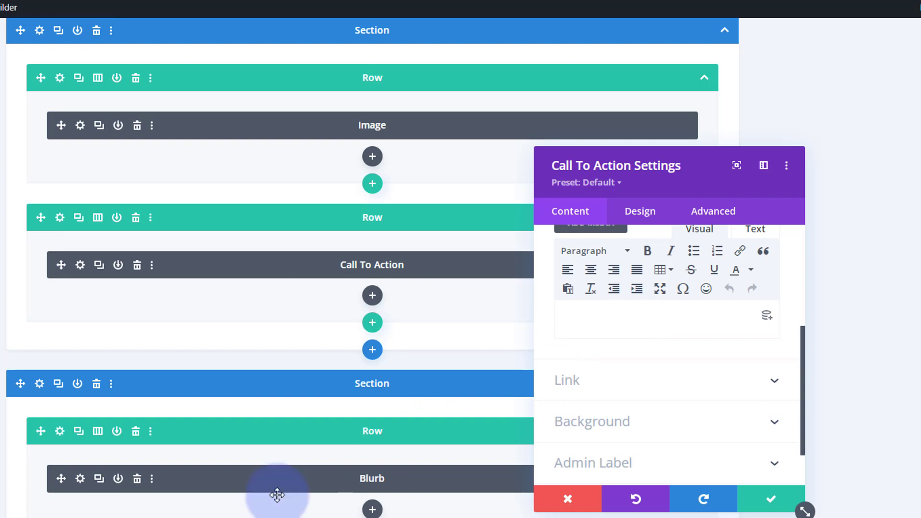
click(591, 317)
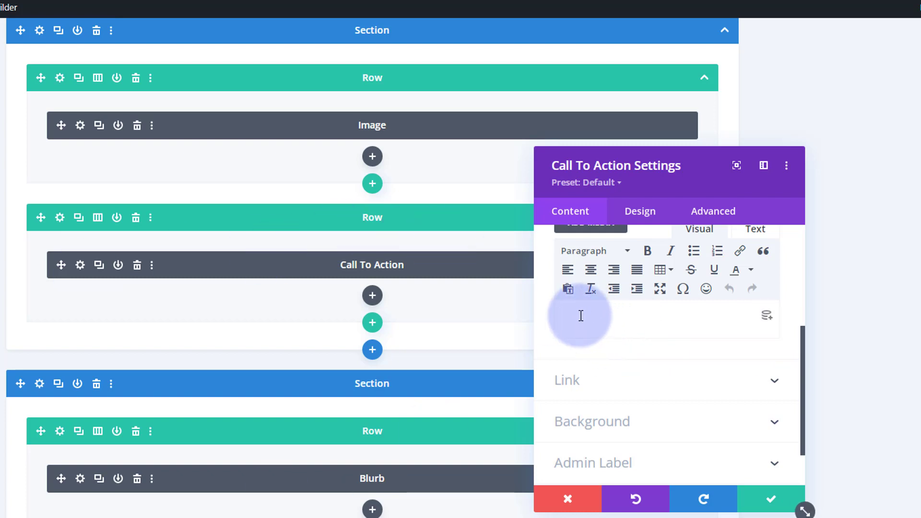
text(Ut ac cursus mauris. Fusce pellentesque nisi ac semper consectetur. Nullam a ornare erat. Aliquam erat volutpat. In tincidunt quam leo, laoreet mattis dolor sagittis eget. Aliquam dignissim turpis est, id sodales mi tempor vel. Aenean sagittis commodo magna, sodales mattis enim pellentesque nec.)
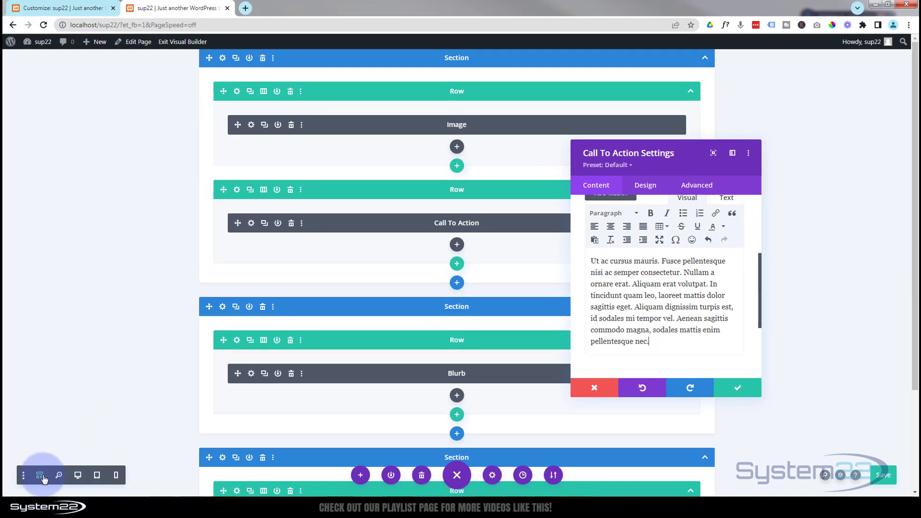
Step: Switch from wireframe to desktop view and set the call to action's button link URL to "#"
click(79, 476)
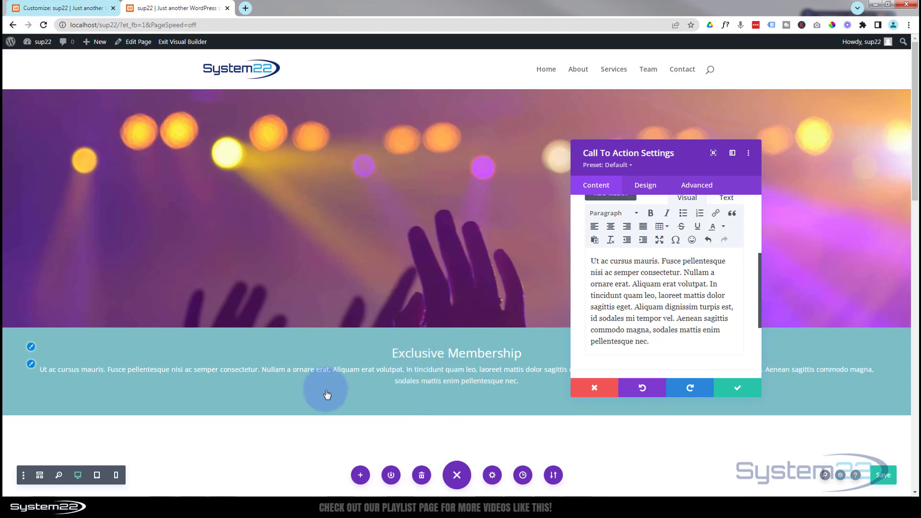
scroll(645, 320, down, 3)
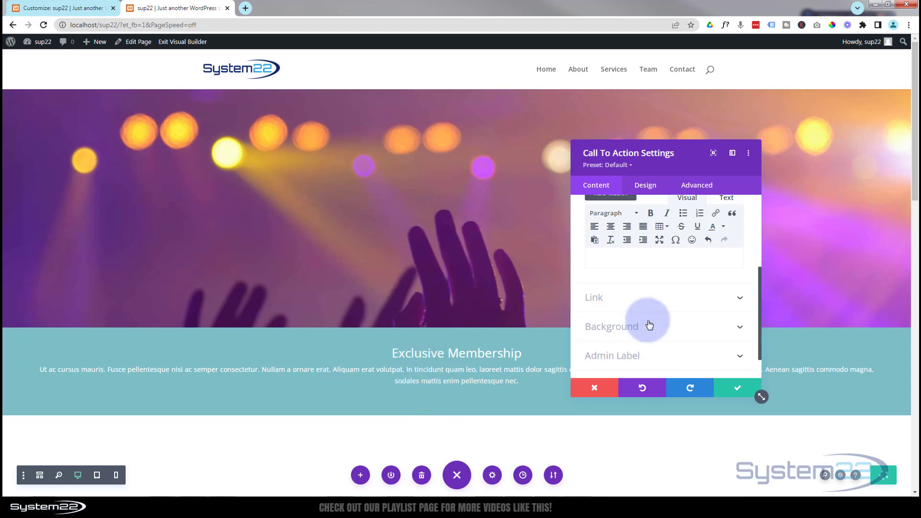
scroll(648, 284, up, 2)
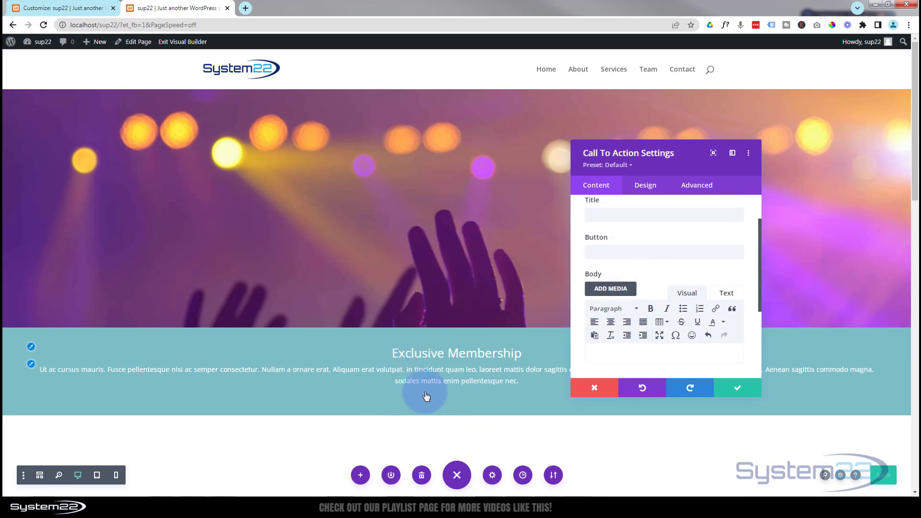
scroll(626, 266, up, 1)
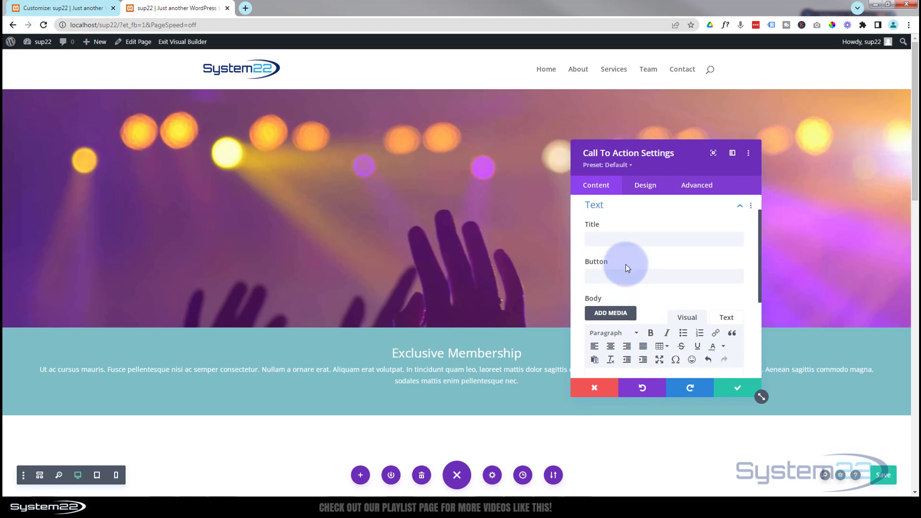
scroll(626, 267, down, 5)
click(627, 269)
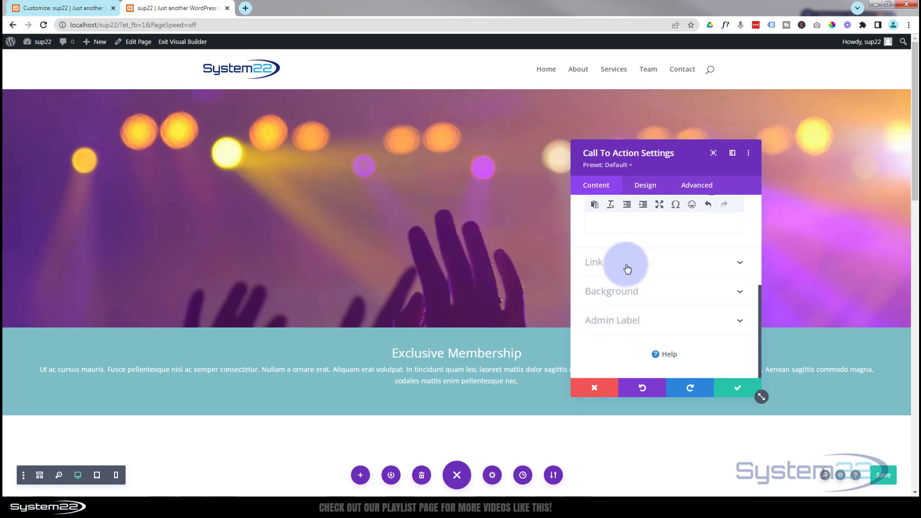
click(592, 241)
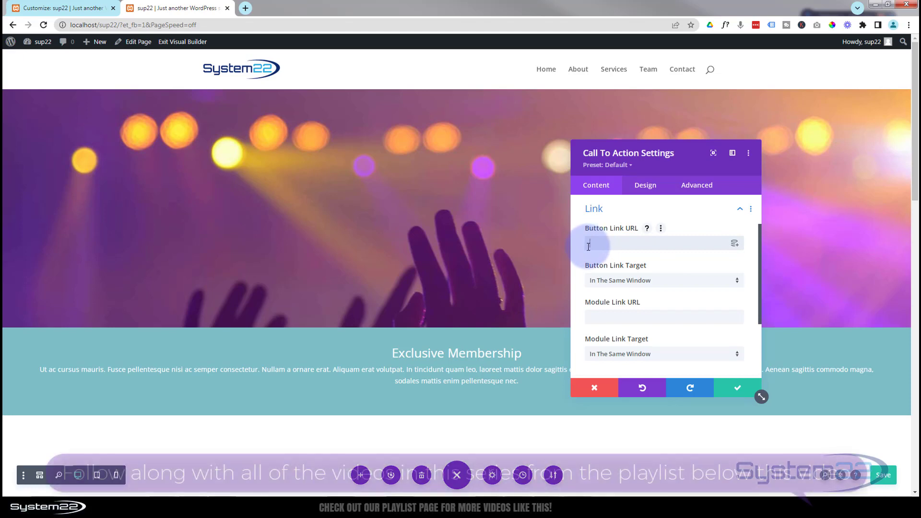
text(#)
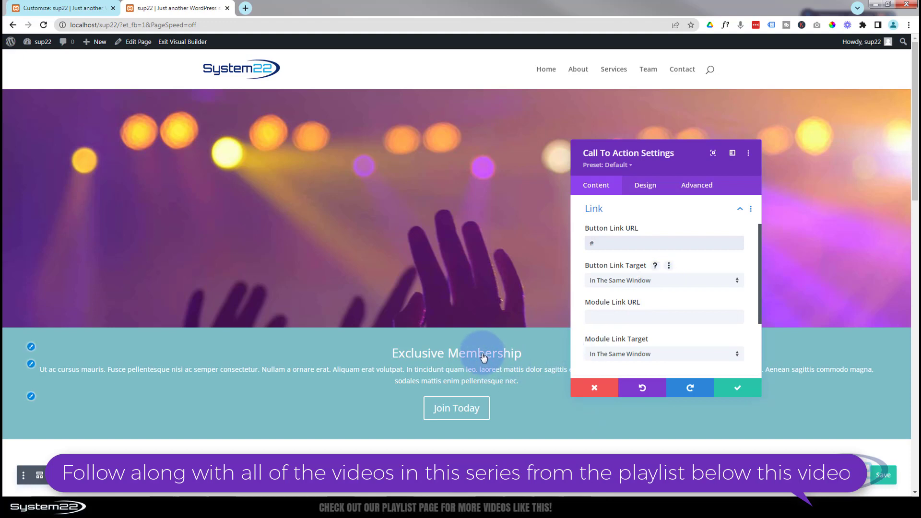
Step: Set the call to action's overall text alignment to centered in its design settings
click(645, 192)
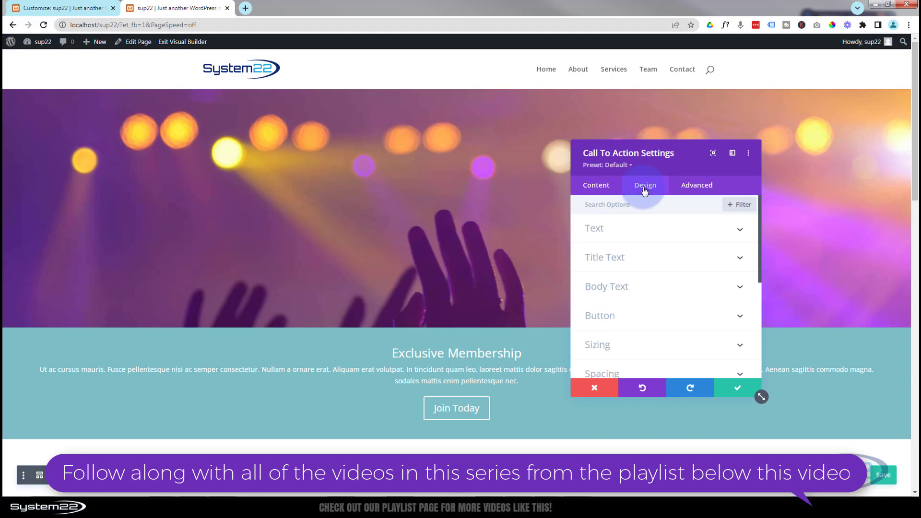
click(649, 233)
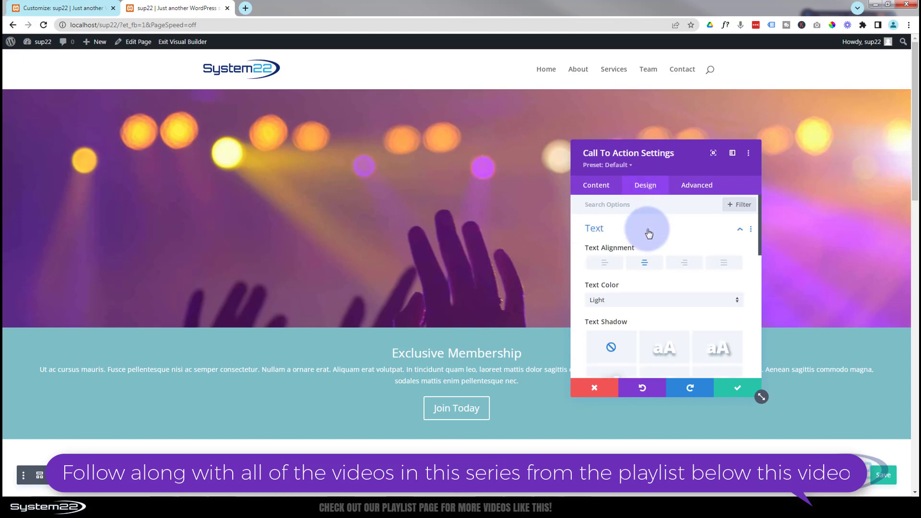
click(648, 262)
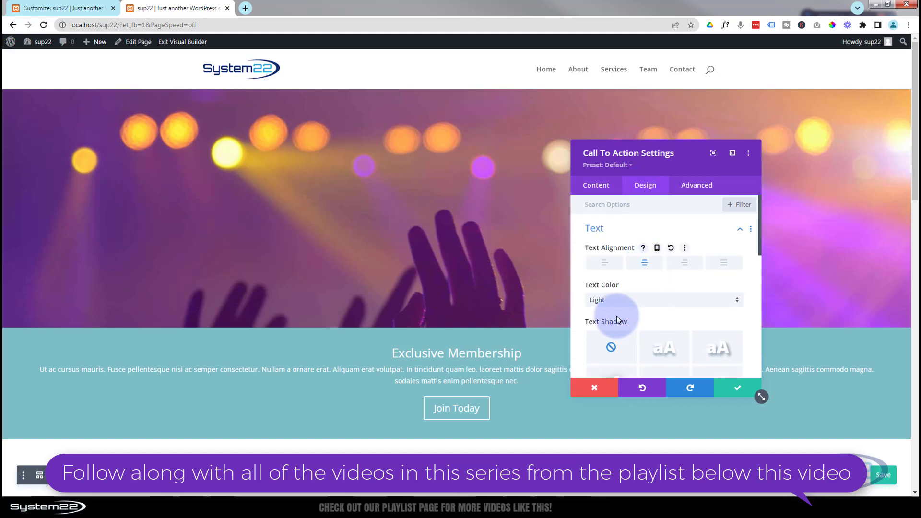
Step: Make the call to action's title bold and uppercase, keeping the default title font
scroll(650, 307, down, 2)
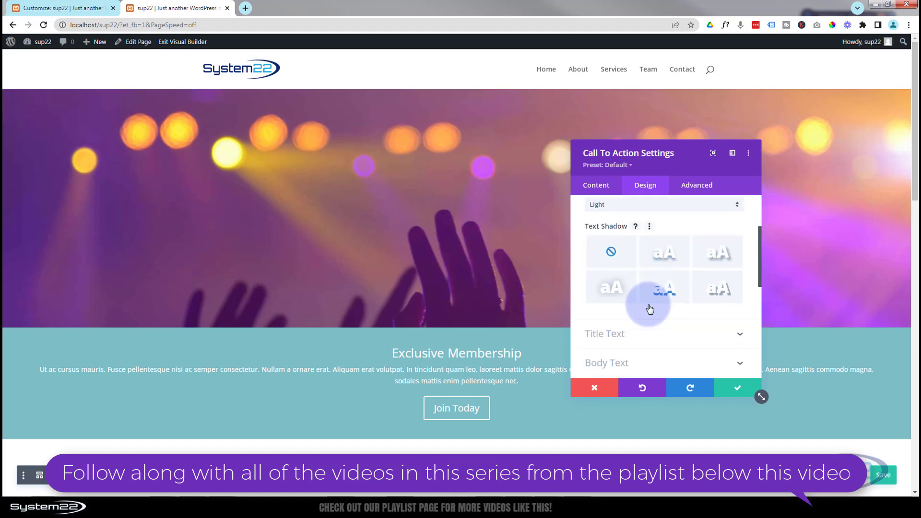
scroll(648, 304, down, 1)
click(632, 288)
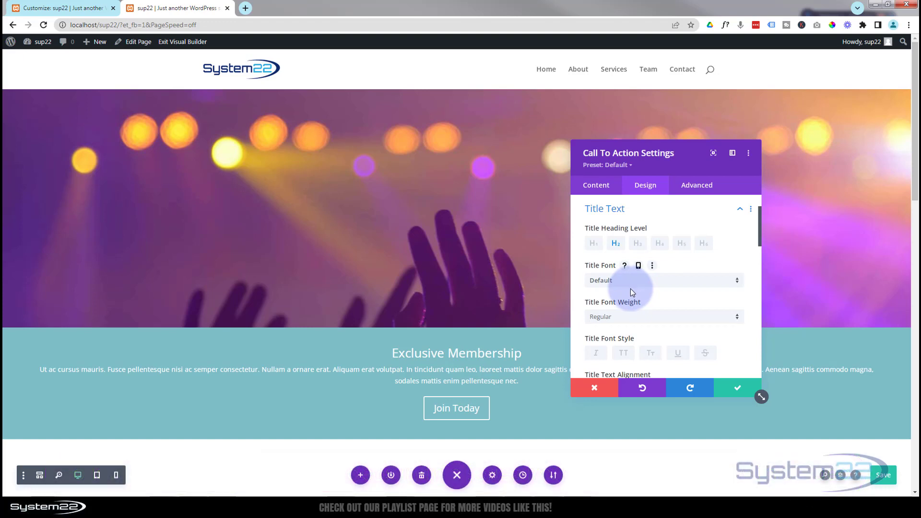
click(632, 285)
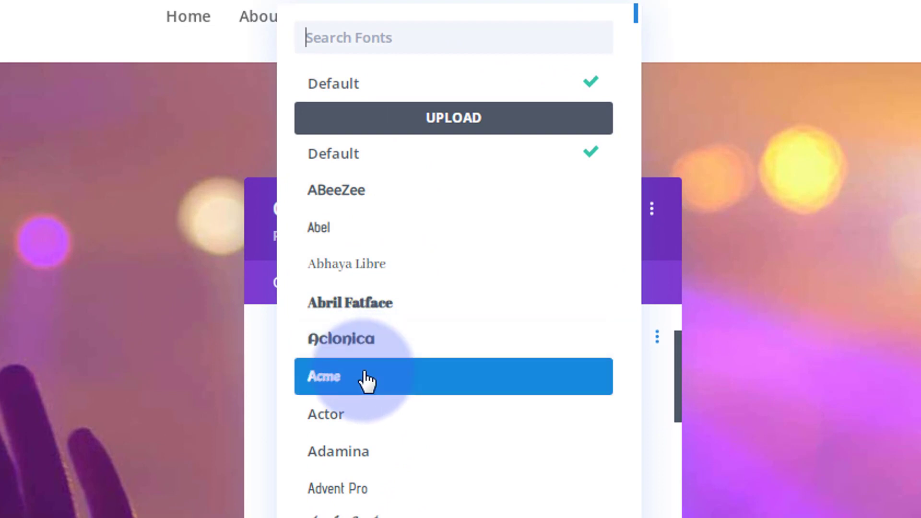
click(255, 287)
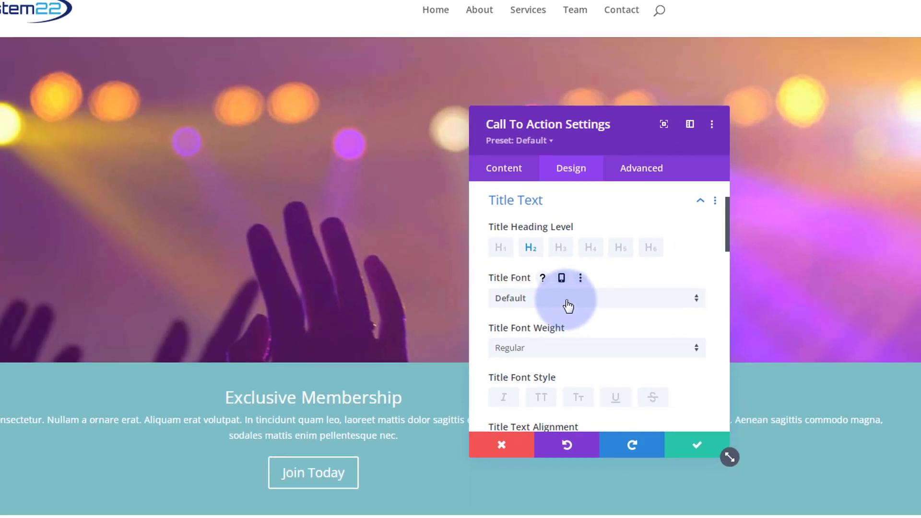
click(559, 349)
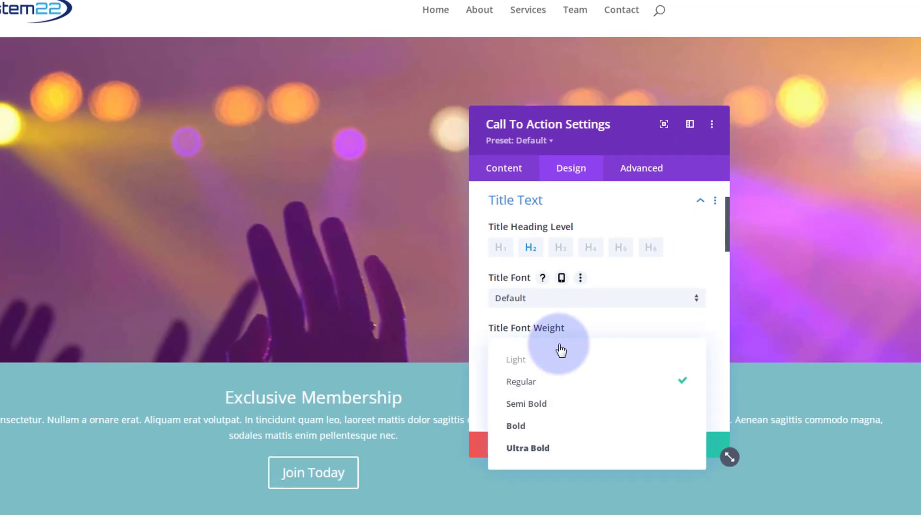
click(554, 427)
scroll(549, 370, down, 2)
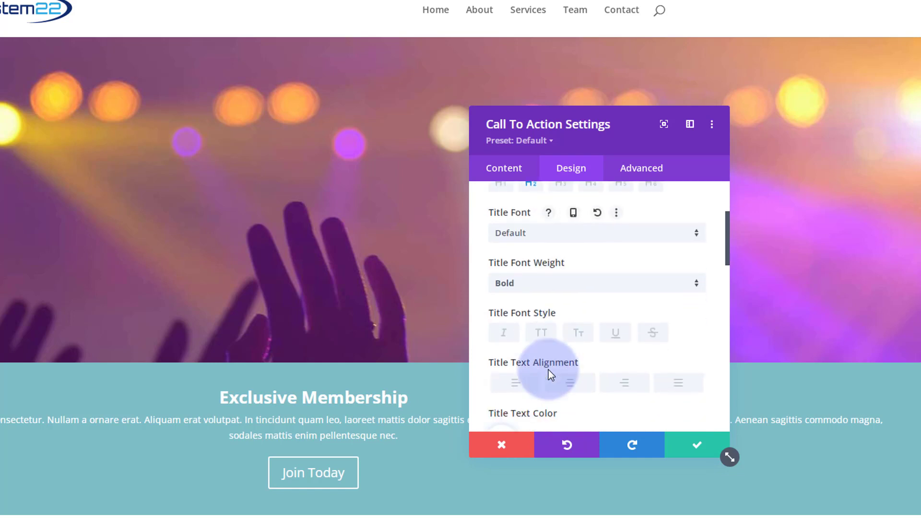
click(542, 334)
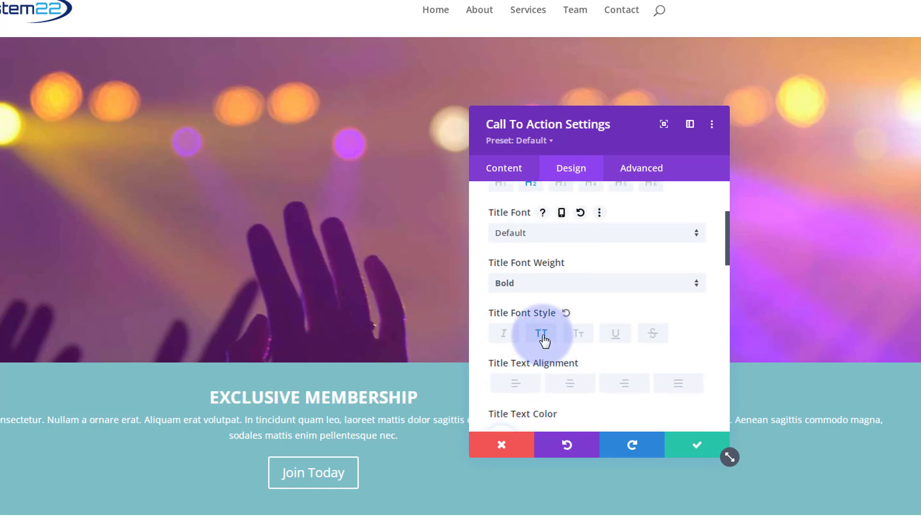
Step: Set the title text size to 60px and apply the first text shadow preset to the title
scroll(544, 340, down, 3)
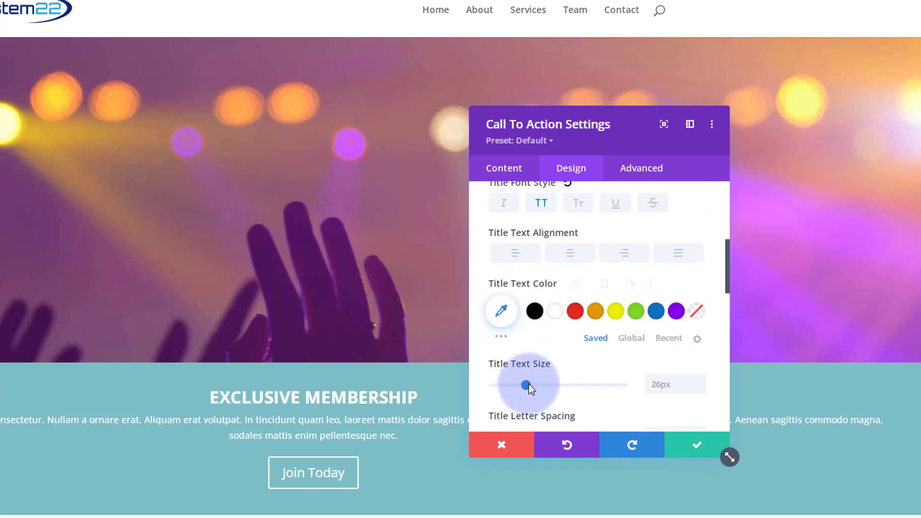
drag(528, 385, 572, 391)
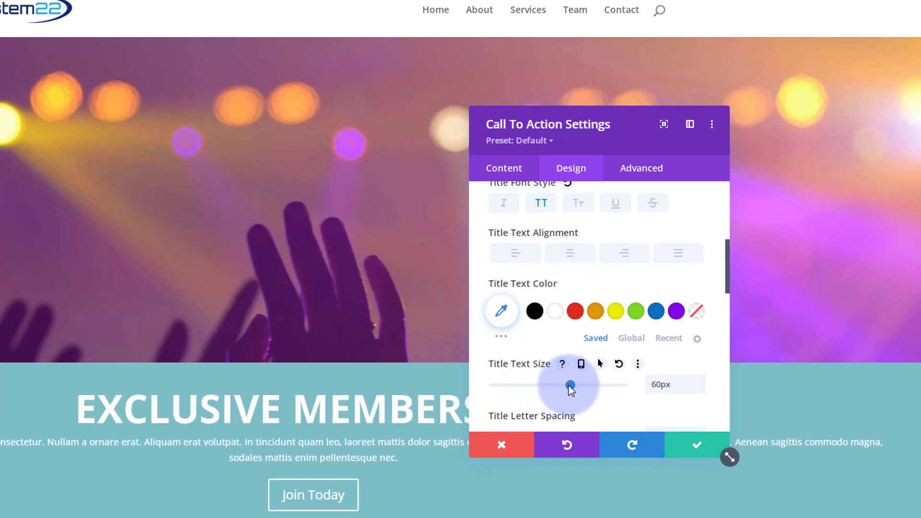
scroll(568, 390, down, 4)
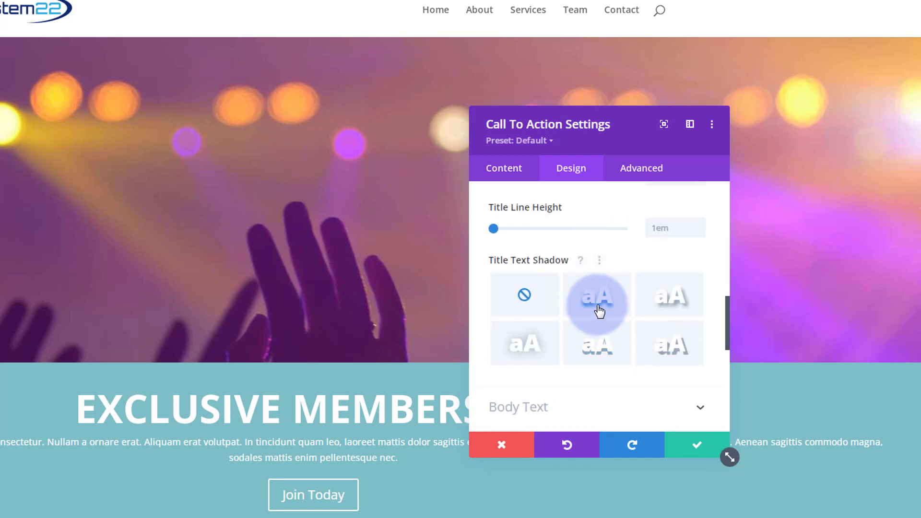
click(599, 312)
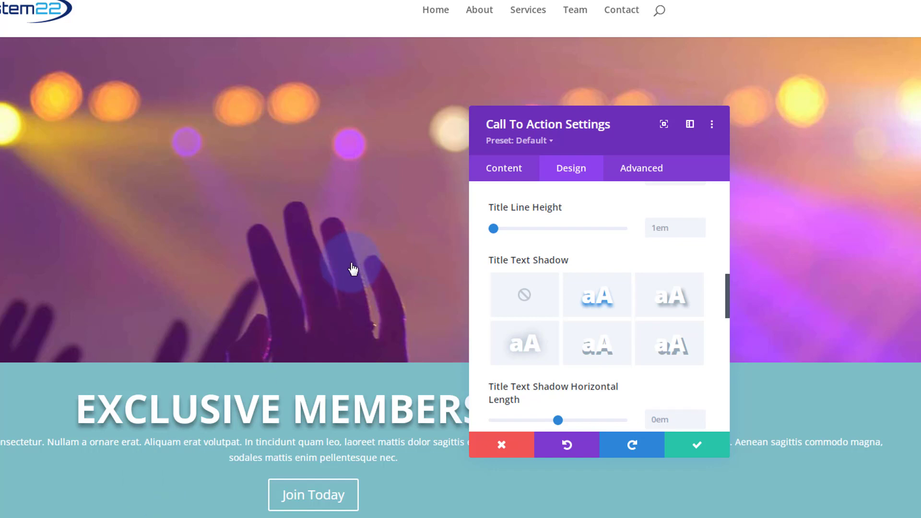
Step: Set the call to action module's width to 70% and its module alignment to center
scroll(566, 299, up, 10)
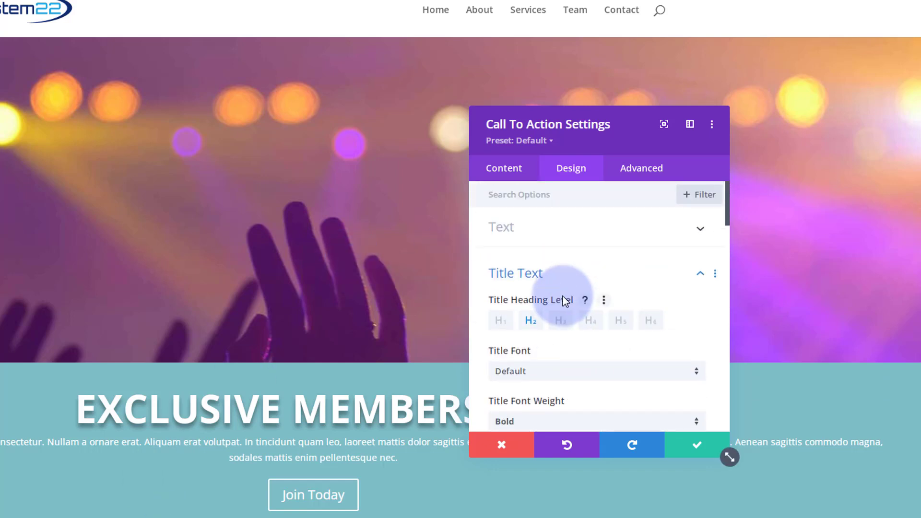
click(577, 275)
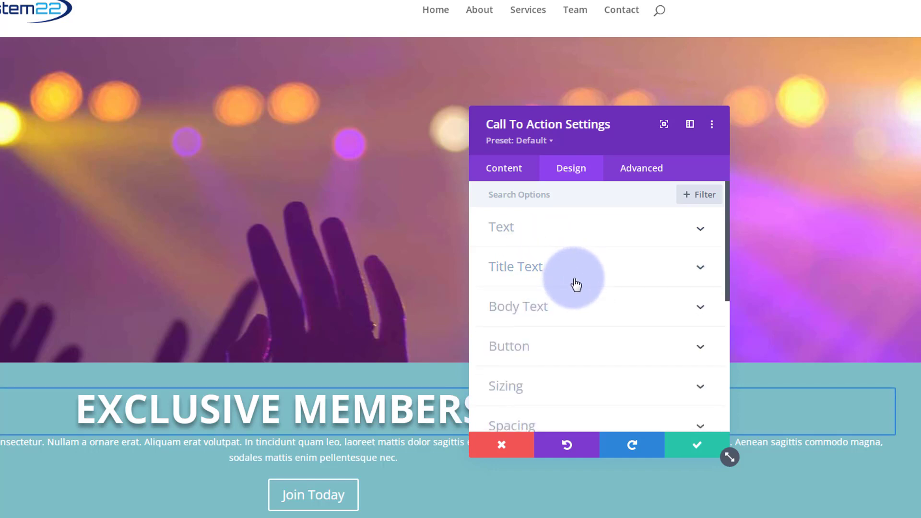
scroll(578, 281, down, 3)
click(582, 262)
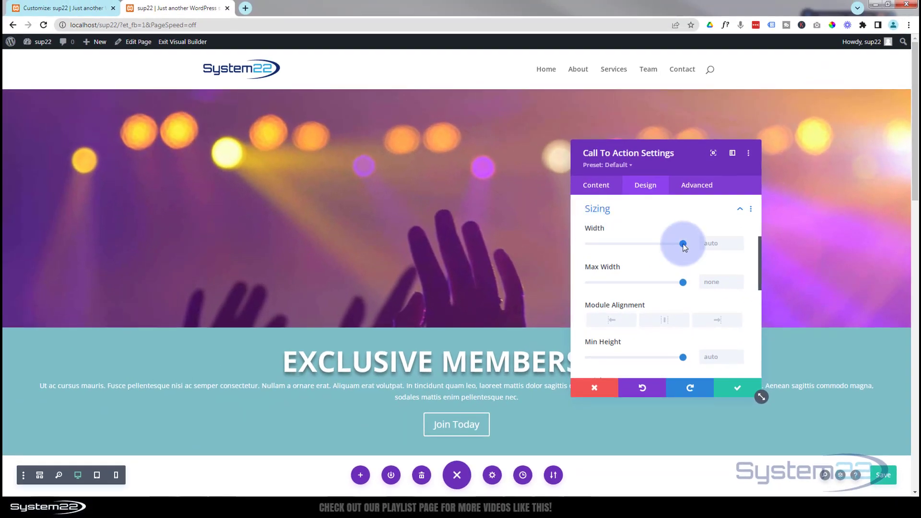
drag(682, 245, 655, 244)
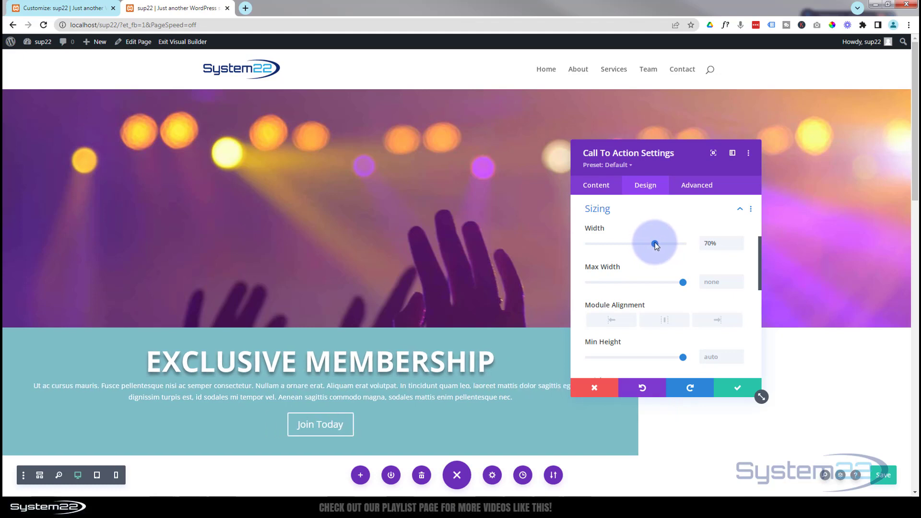
click(706, 245)
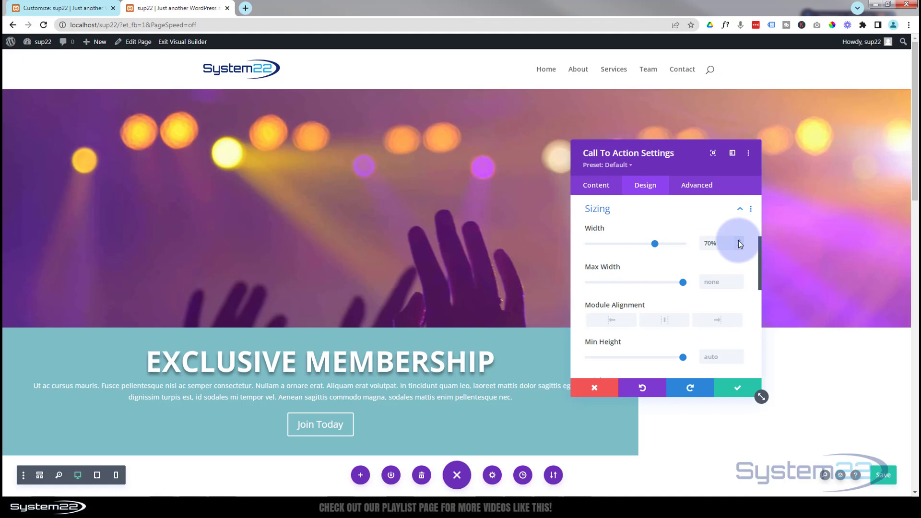
click(665, 320)
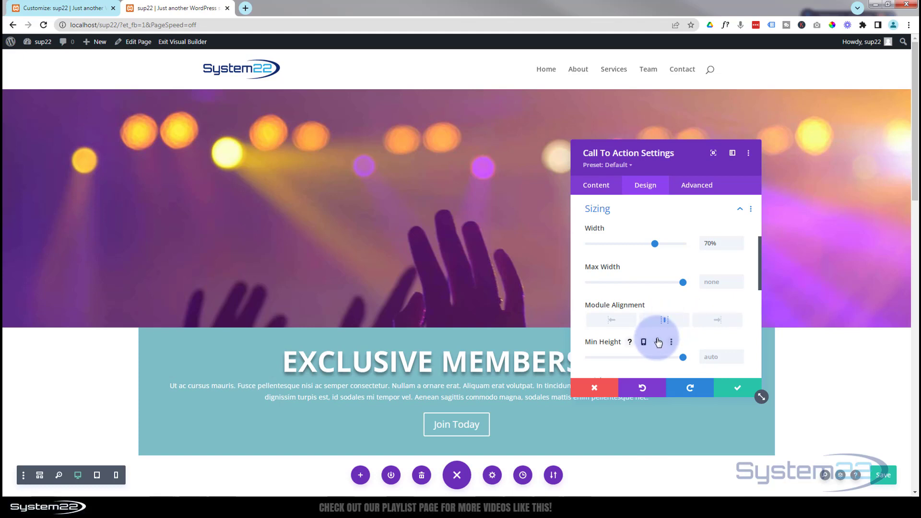
Step: Enable custom styles for the call to action's button and set the button text color to white (#ffffff)
scroll(658, 341, down, 3)
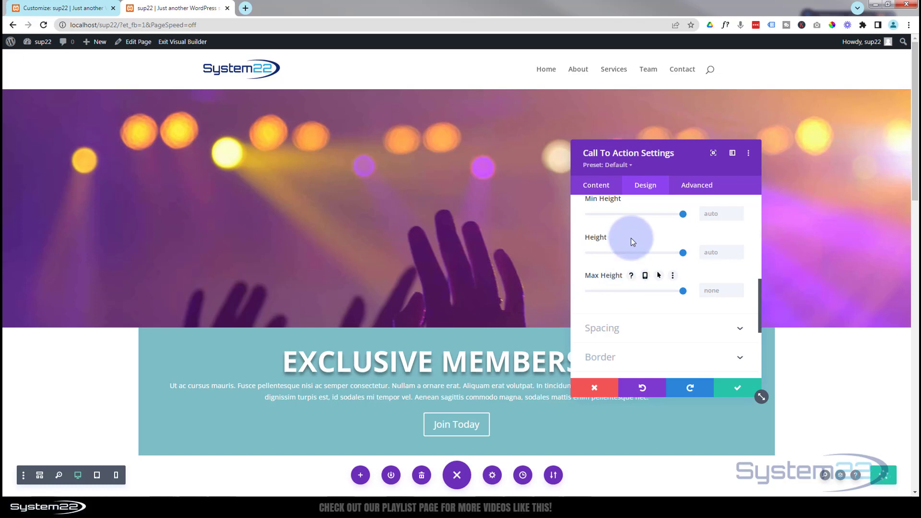
scroll(632, 251, down, 2)
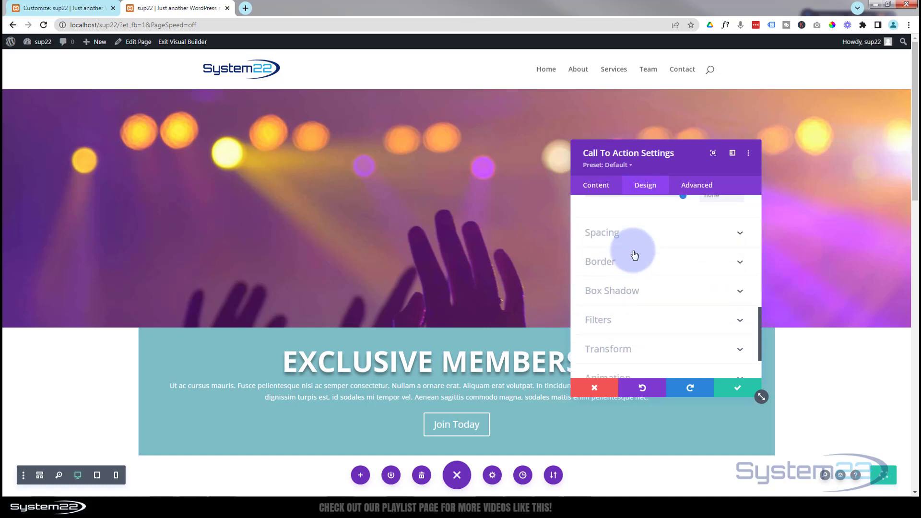
scroll(635, 254, down, 1)
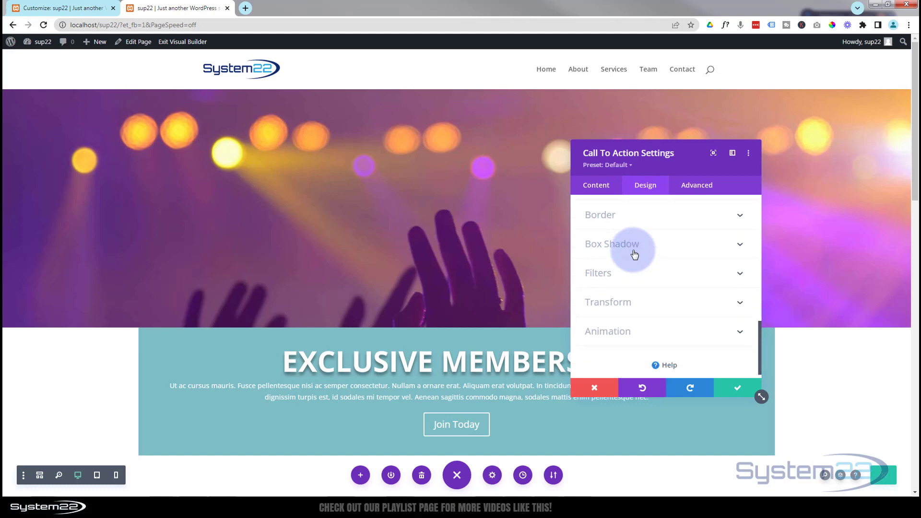
scroll(634, 254, up, 6)
scroll(636, 269, up, 2)
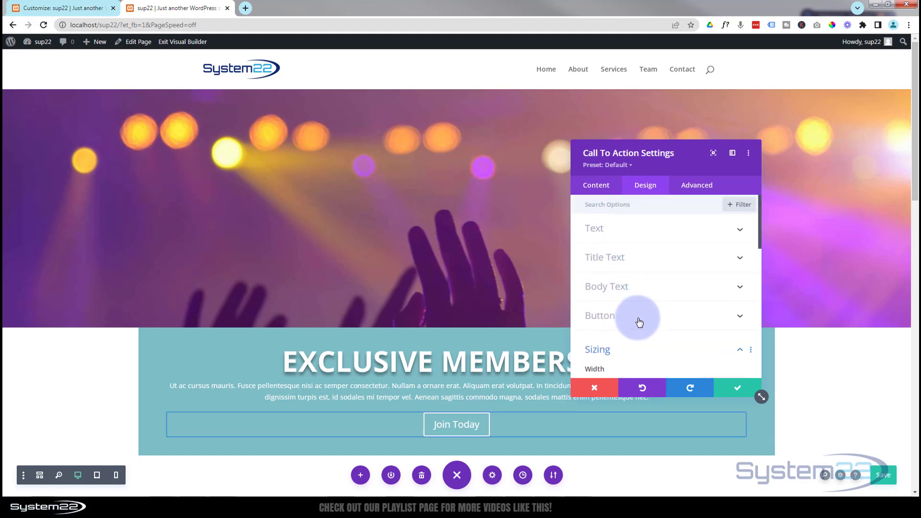
click(638, 318)
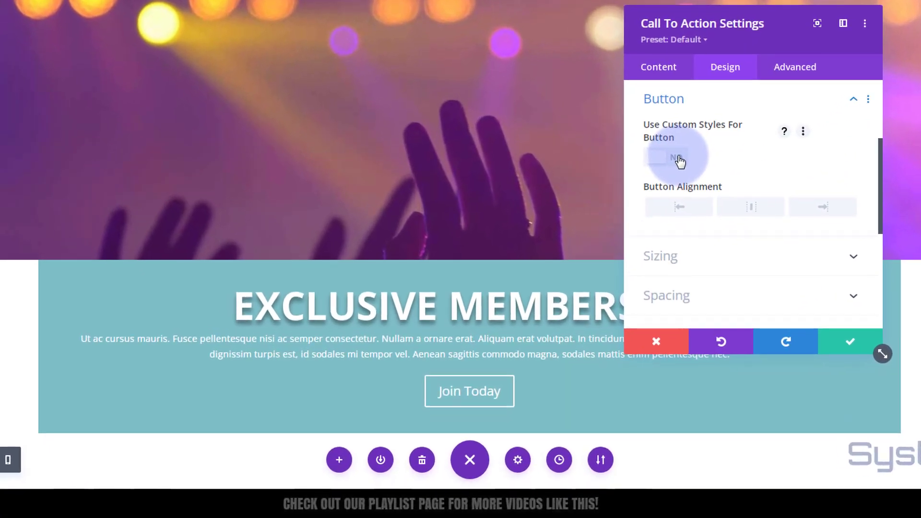
click(607, 252)
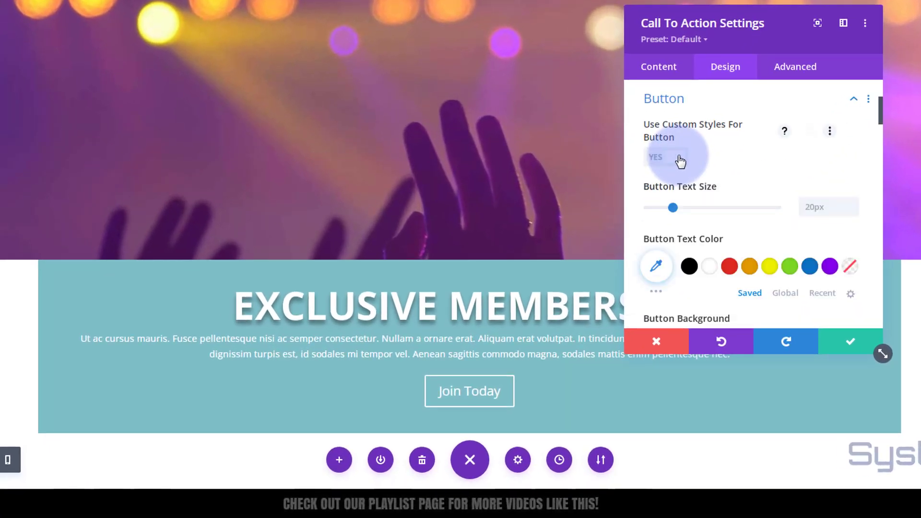
scroll(713, 165, down, 3)
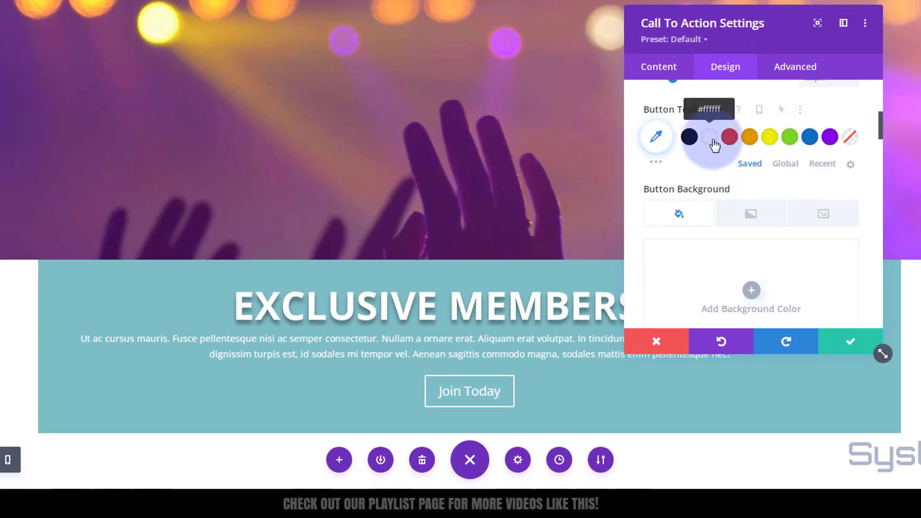
click(714, 144)
scroll(720, 181, down, 2)
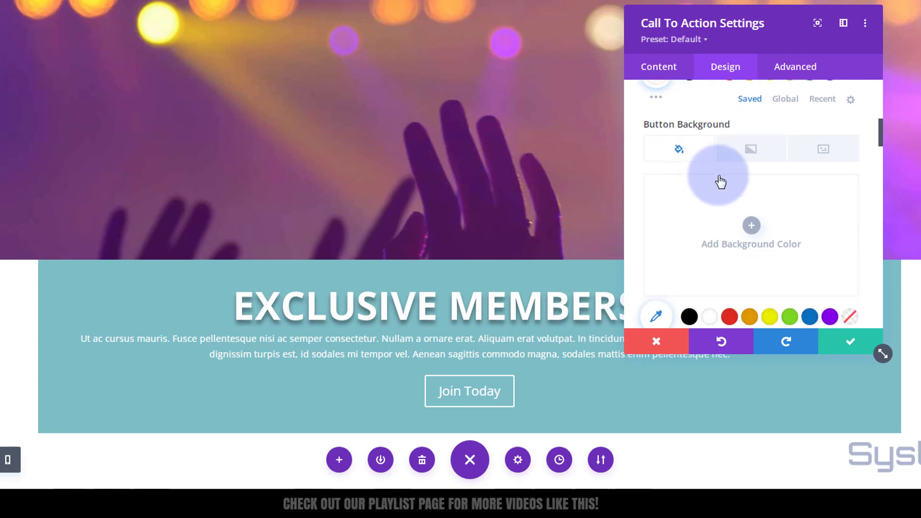
Step: Set the button's background color to purple and its hover background color to blue (#0c71c3)
click(830, 317)
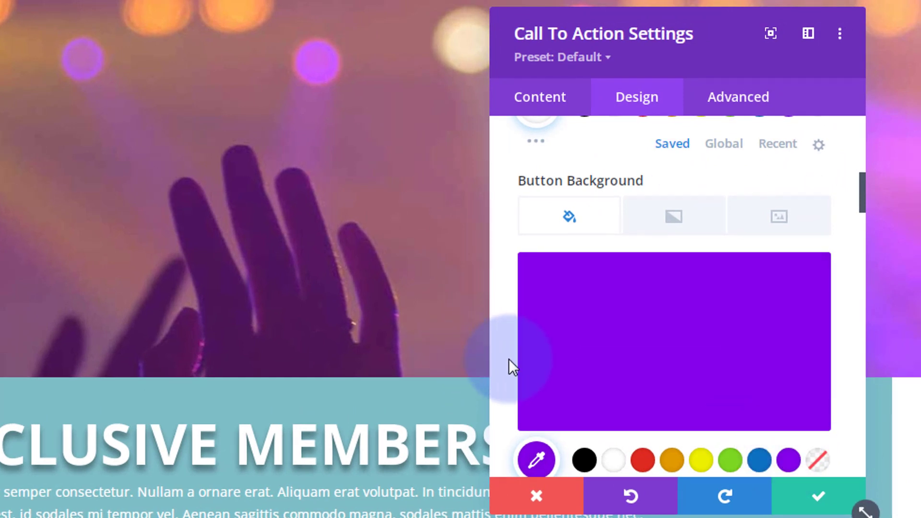
mouse_move(562, 188)
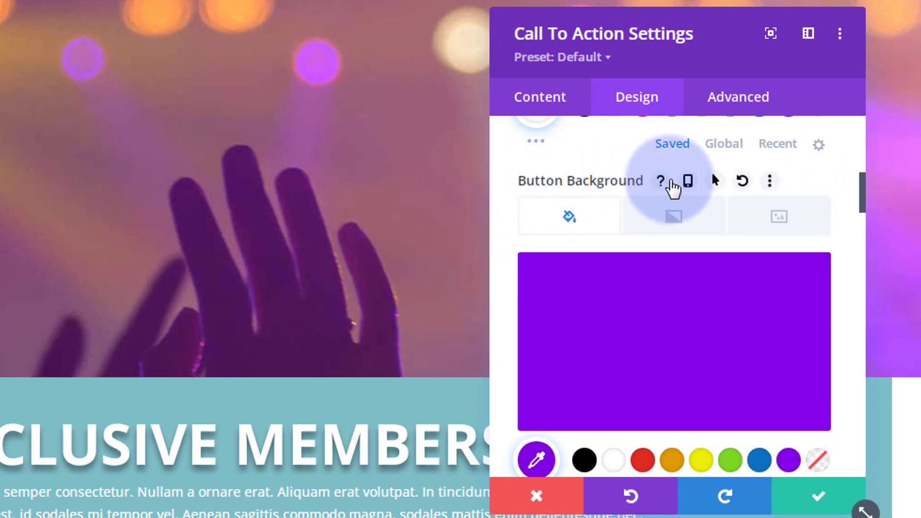
scroll(586, 163, up, 2)
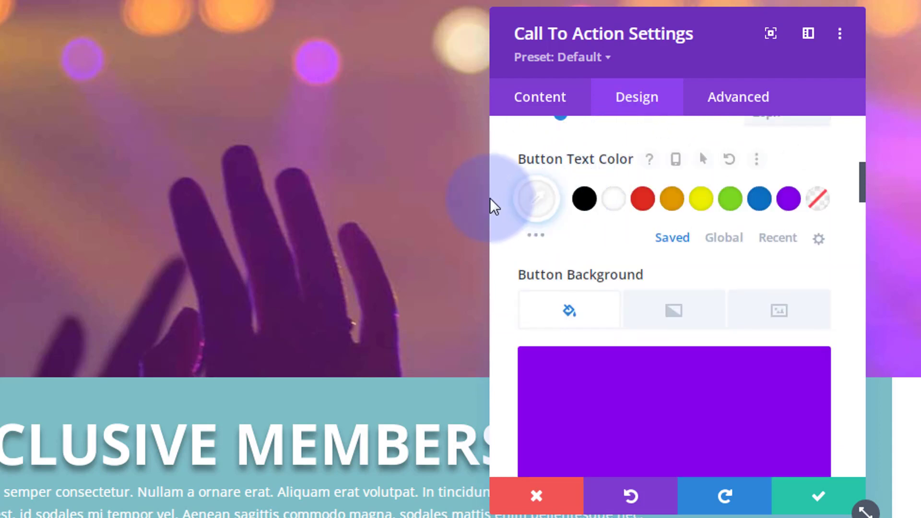
mouse_move(583, 278)
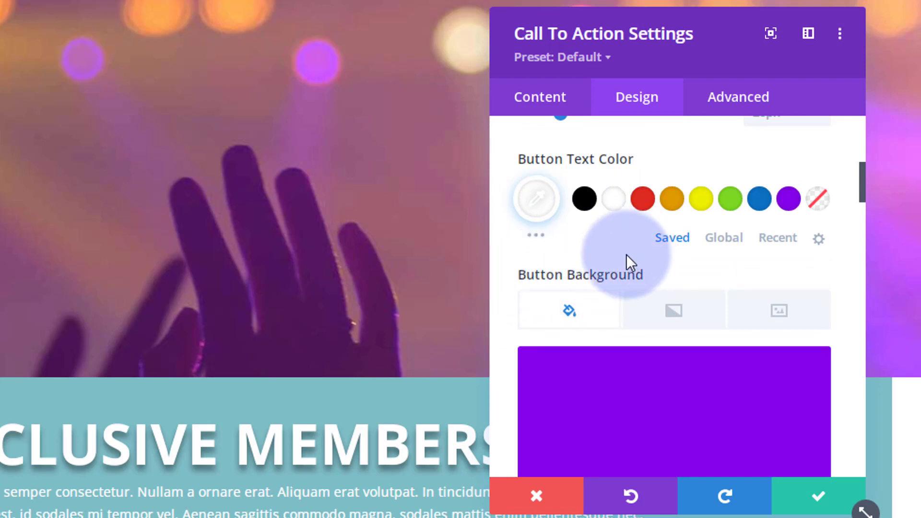
mouse_move(617, 282)
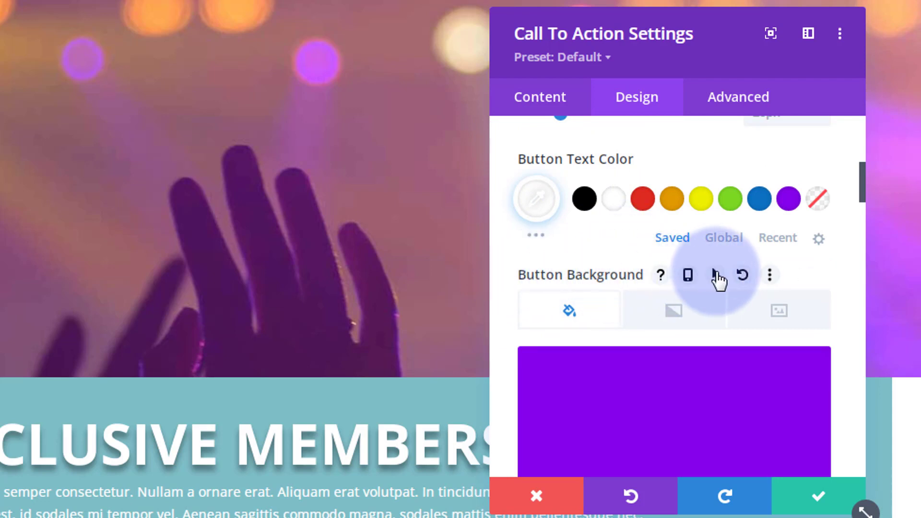
click(716, 275)
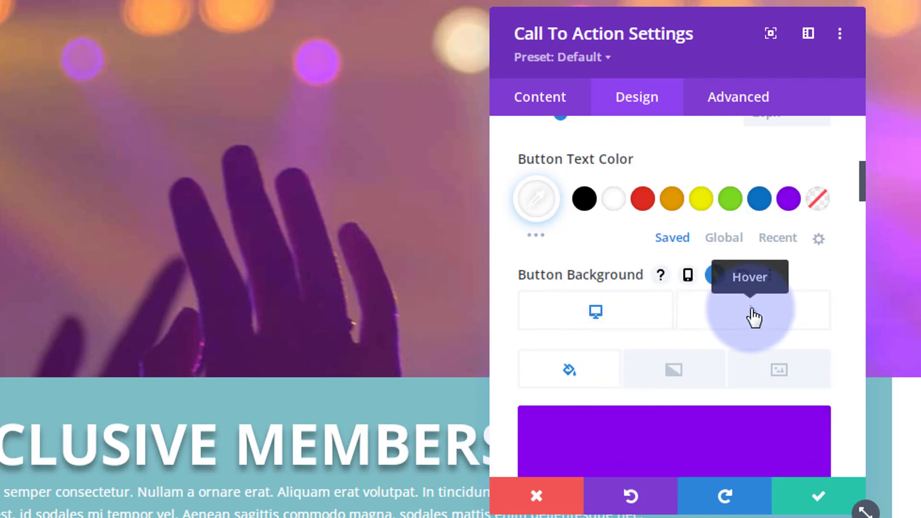
click(754, 316)
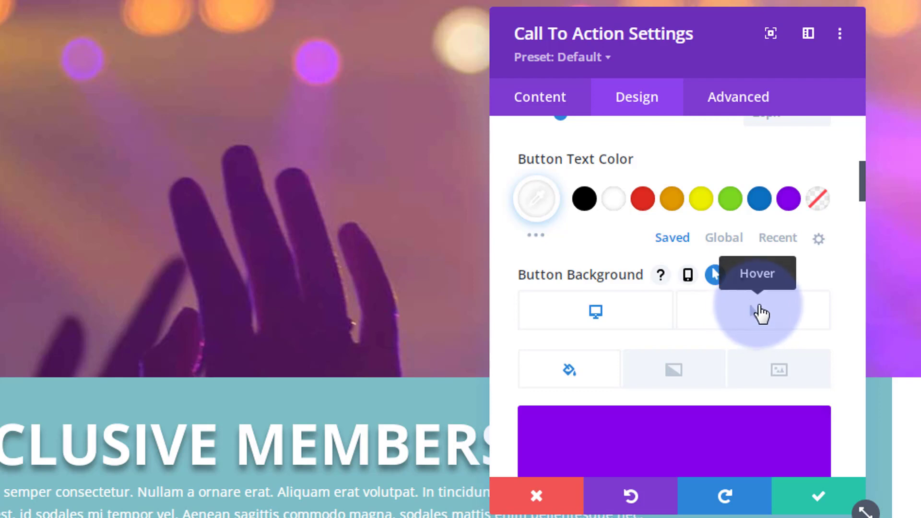
scroll(763, 310, down, 4)
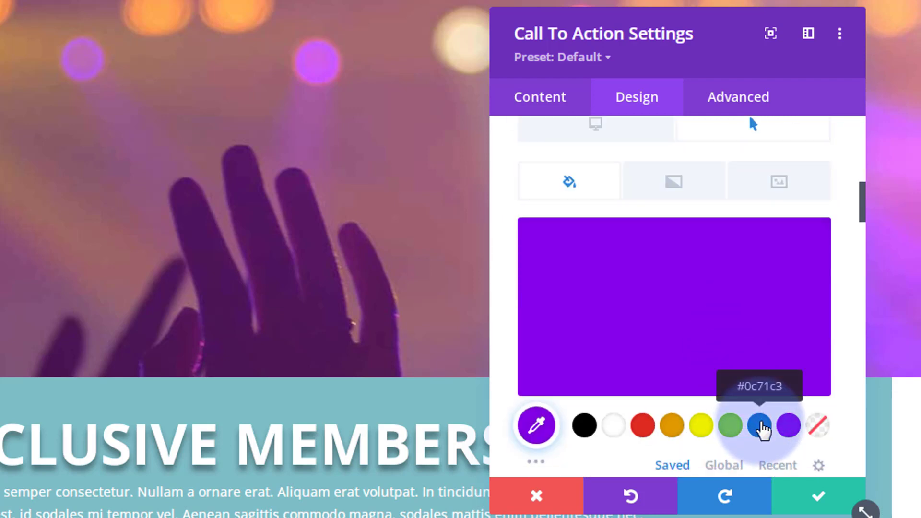
click(758, 425)
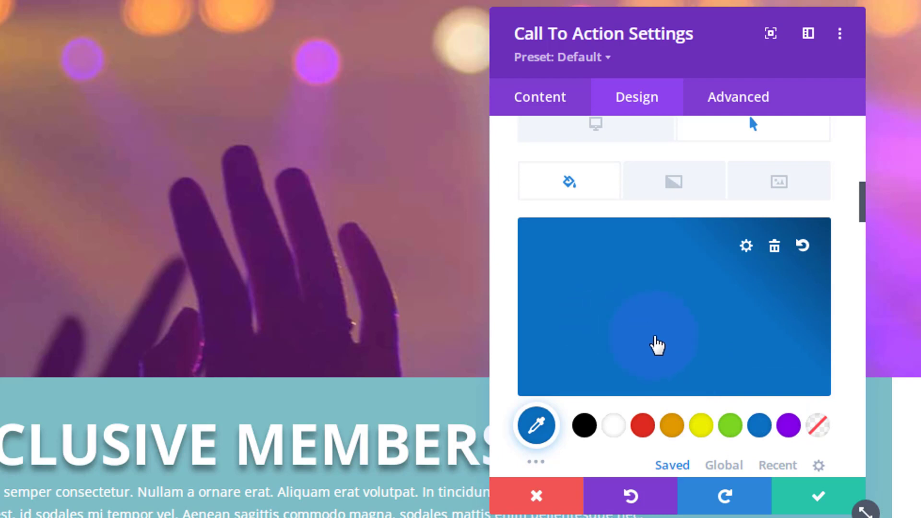
scroll(653, 344, up, 2)
click(597, 220)
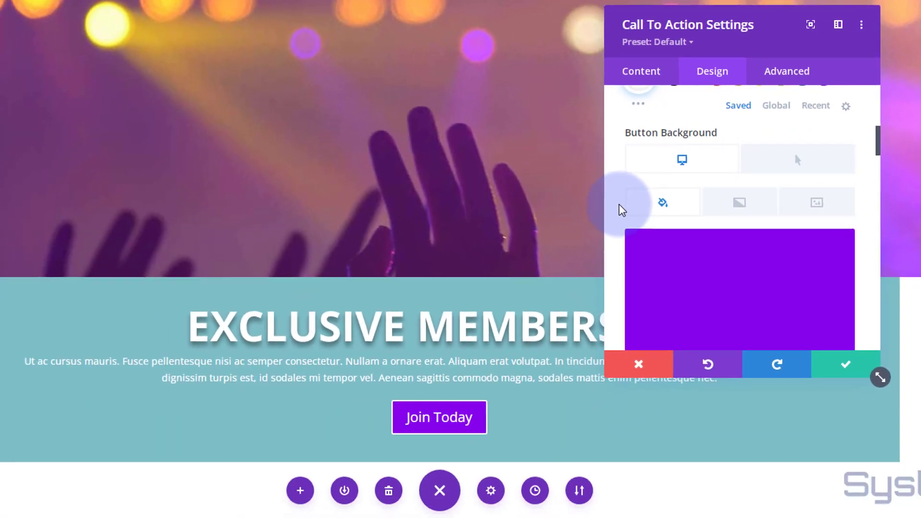
Step: Set the button's border width to 0px
scroll(618, 203, down, 2)
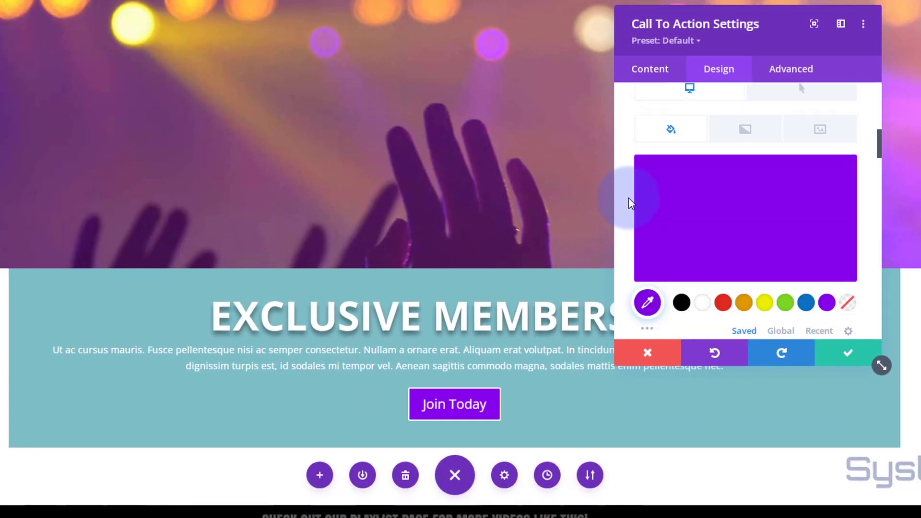
scroll(629, 198, down, 3)
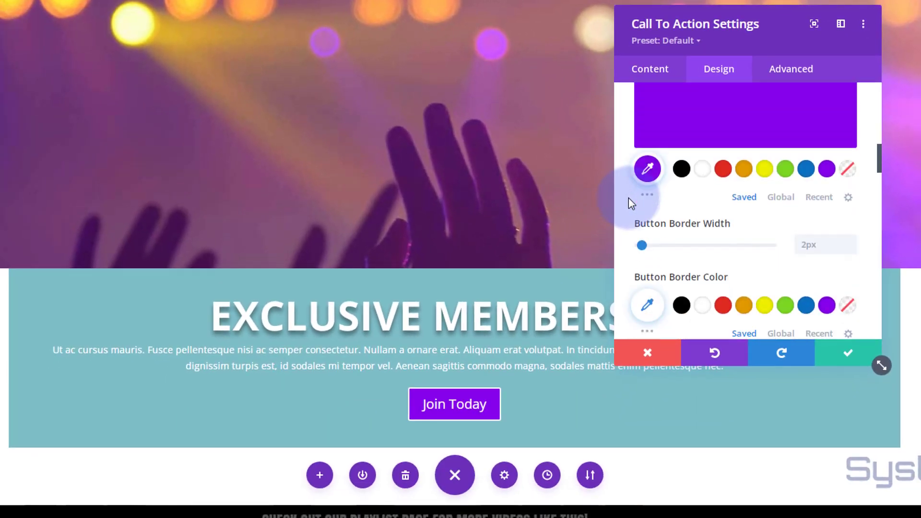
click(851, 250)
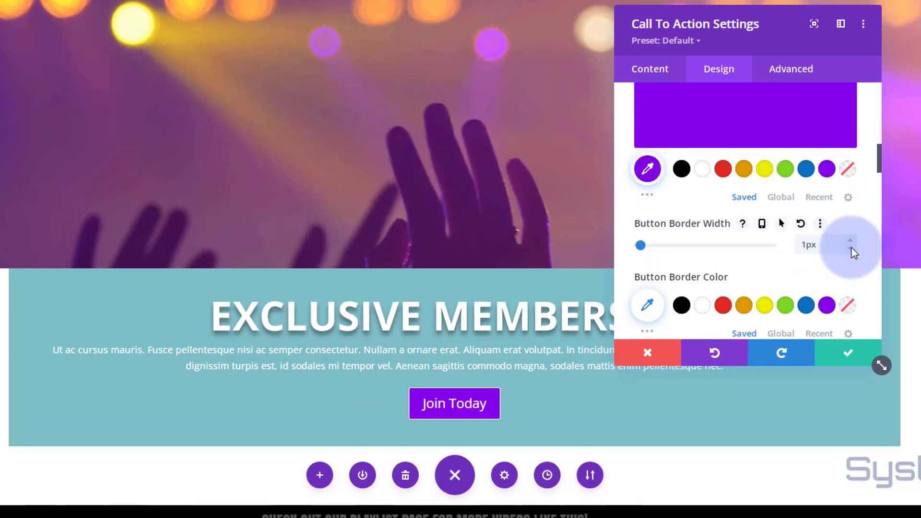
Step: Make the button text uppercase, keeping the default button font
scroll(774, 257, down, 3)
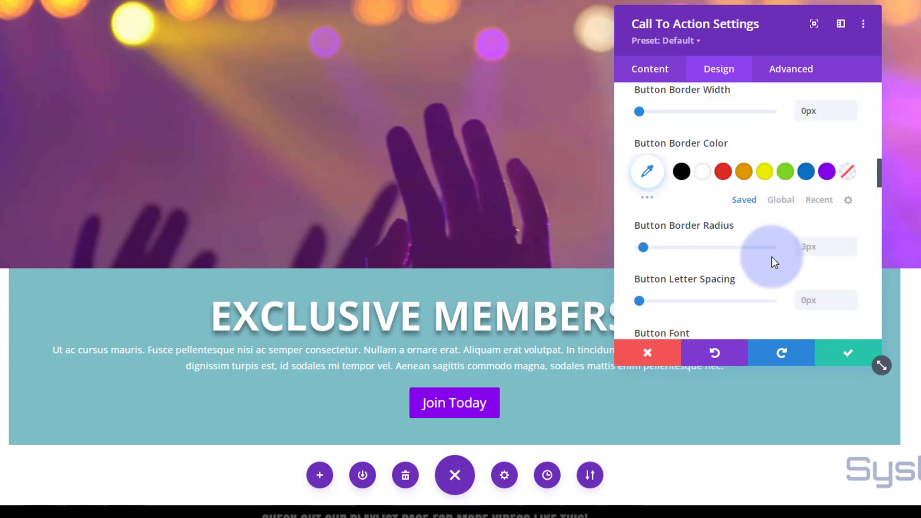
scroll(772, 259, down, 4)
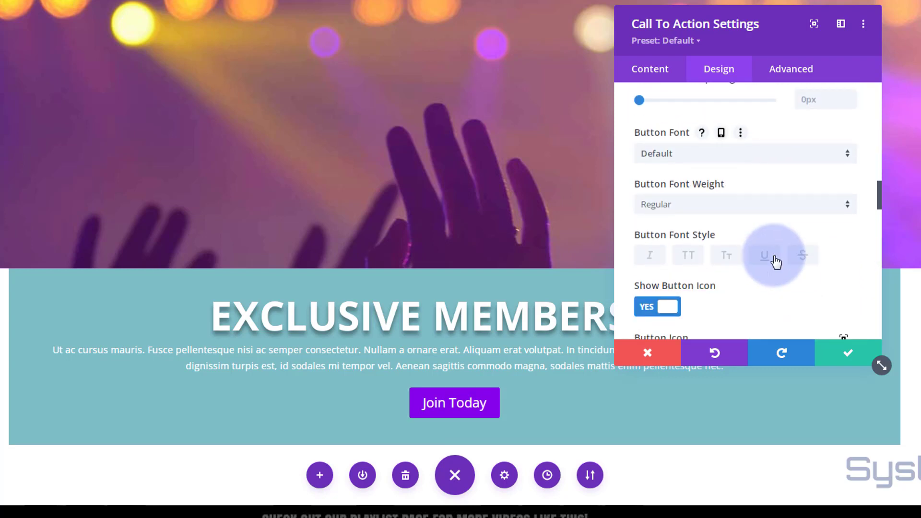
scroll(775, 257, down, 2)
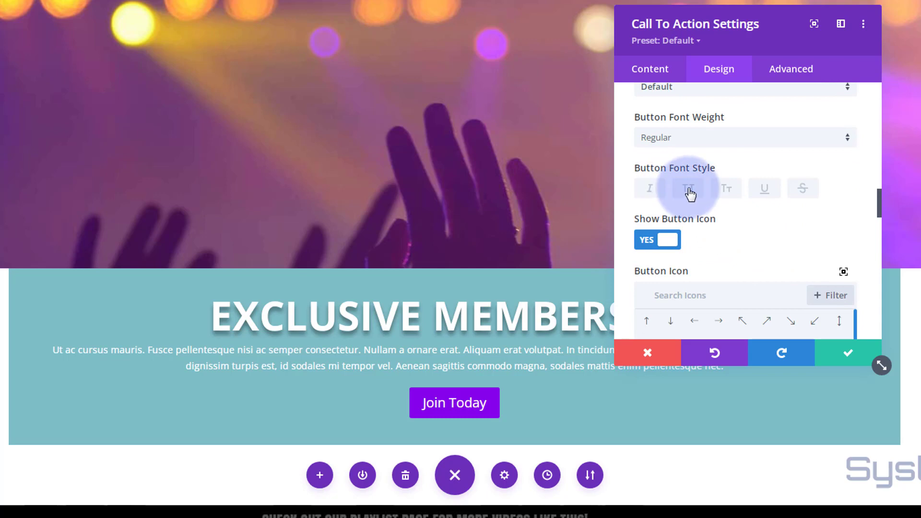
click(689, 194)
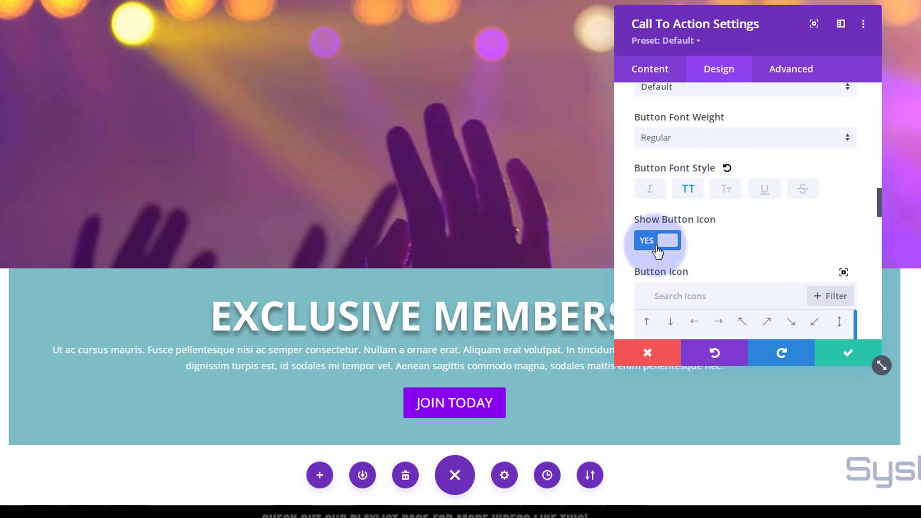
Step: Search the button icons for "Person" and browse the full icon library without choosing an icon
scroll(722, 230, down, 1)
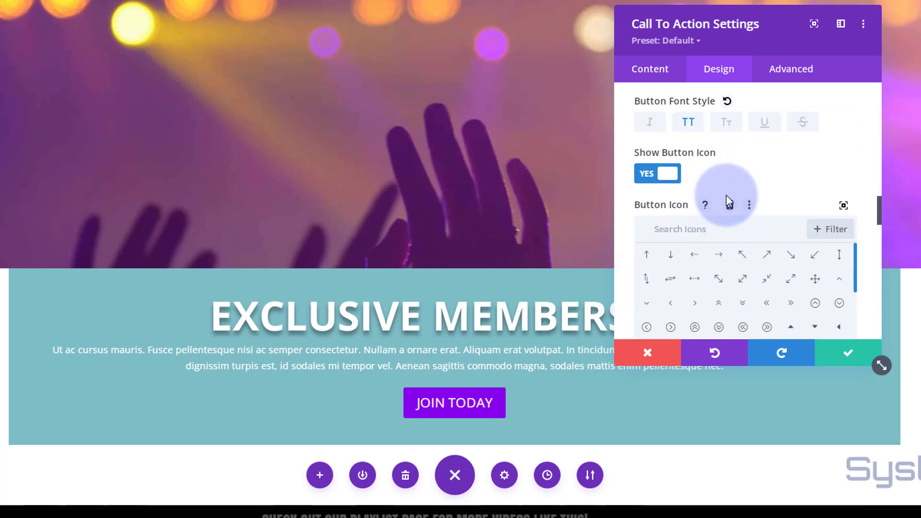
scroll(719, 216, down, 1)
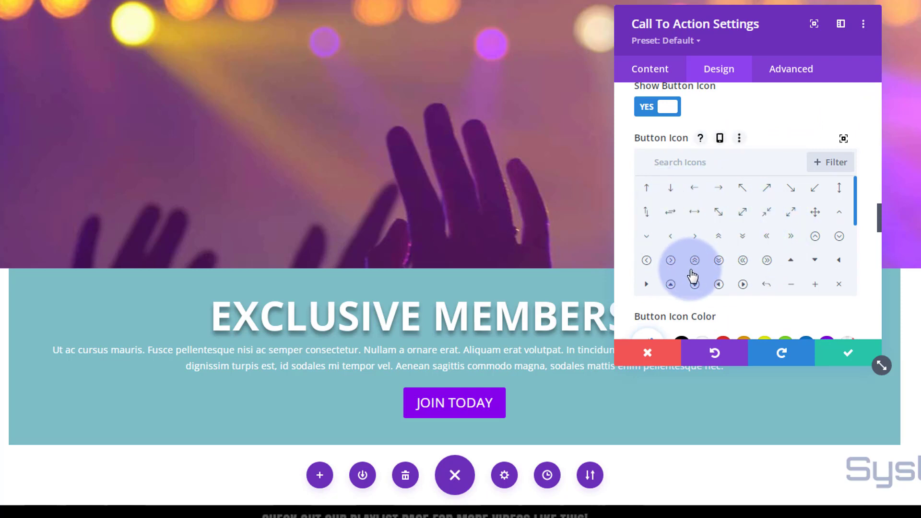
click(672, 163)
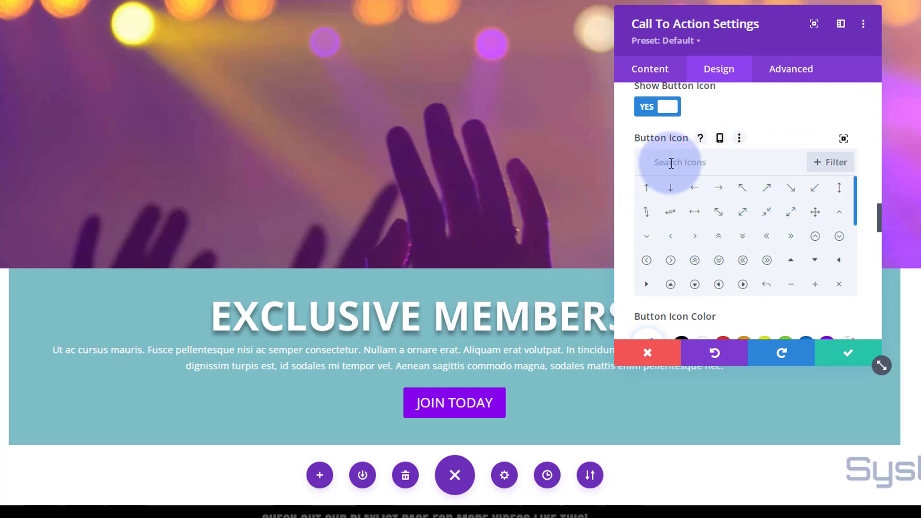
text(person)
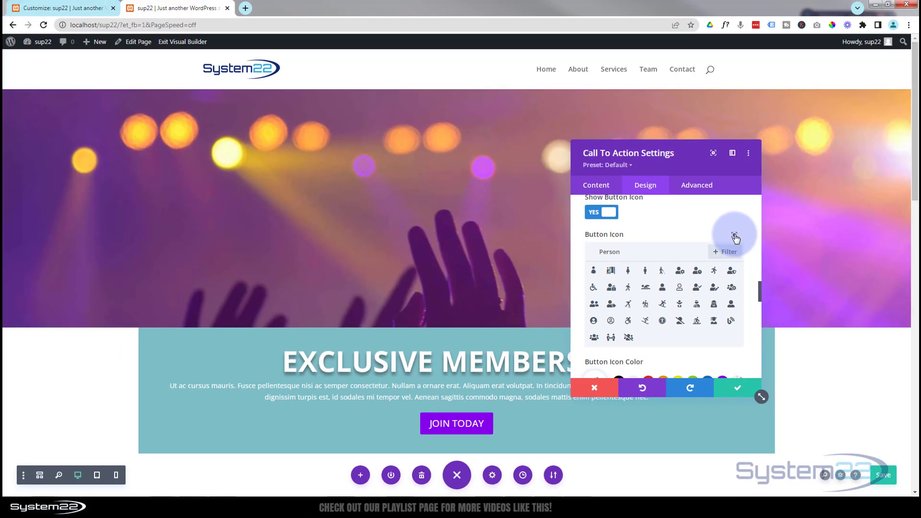
click(730, 262)
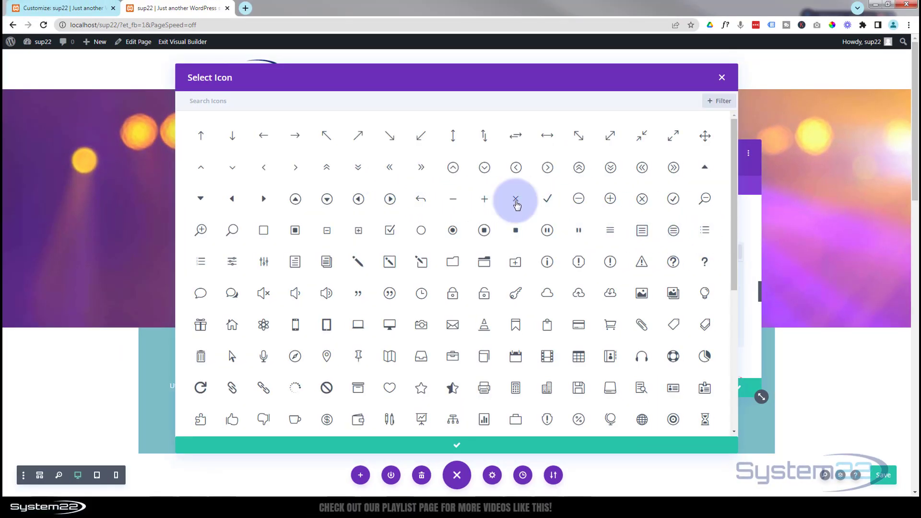
scroll(736, 264, down, 1)
scroll(736, 264, down, 3)
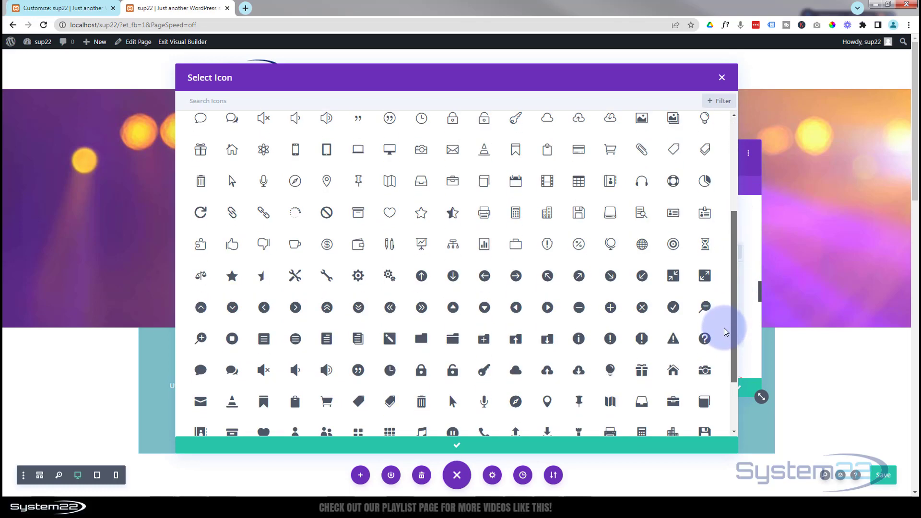
drag(733, 244, 734, 294)
click(723, 78)
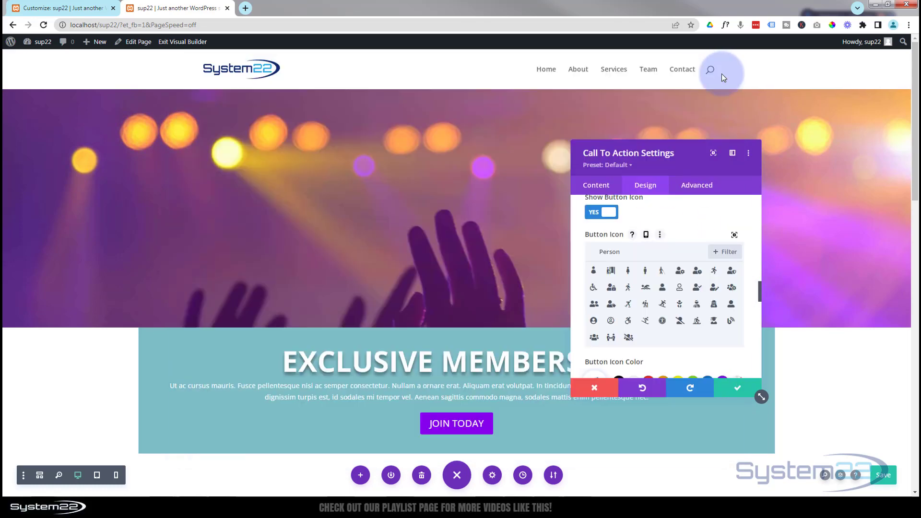
Step: Turn off the icon on the call to action's button
click(597, 213)
scroll(669, 251, down, 3)
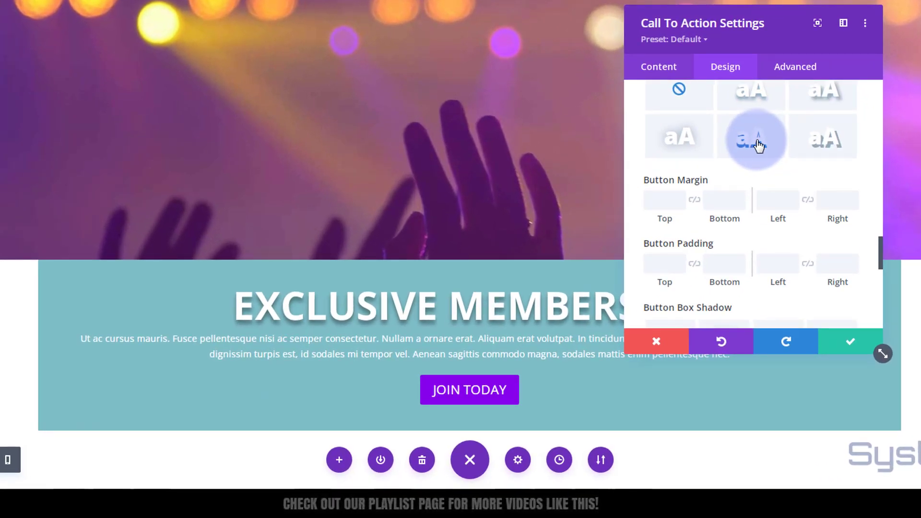
Step: Delete the call to action module's background color and save the module settings
click(658, 68)
click(743, 206)
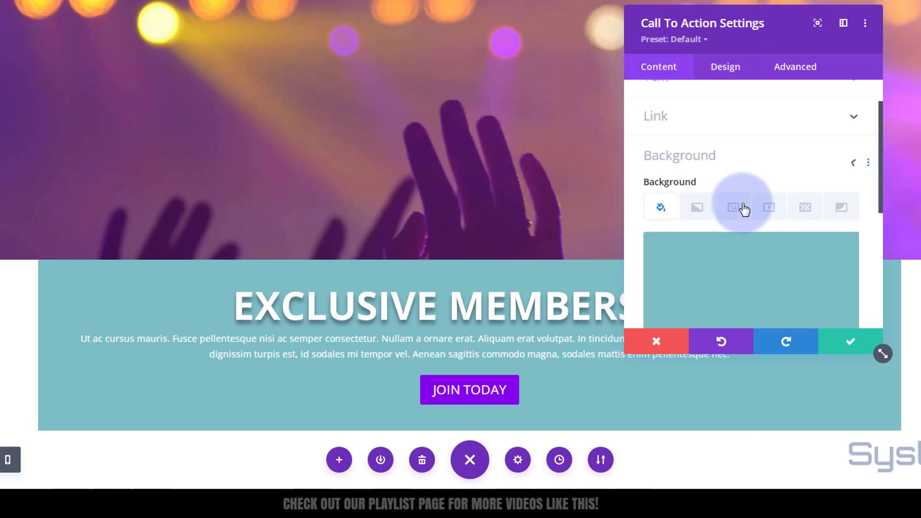
scroll(724, 288, down, 3)
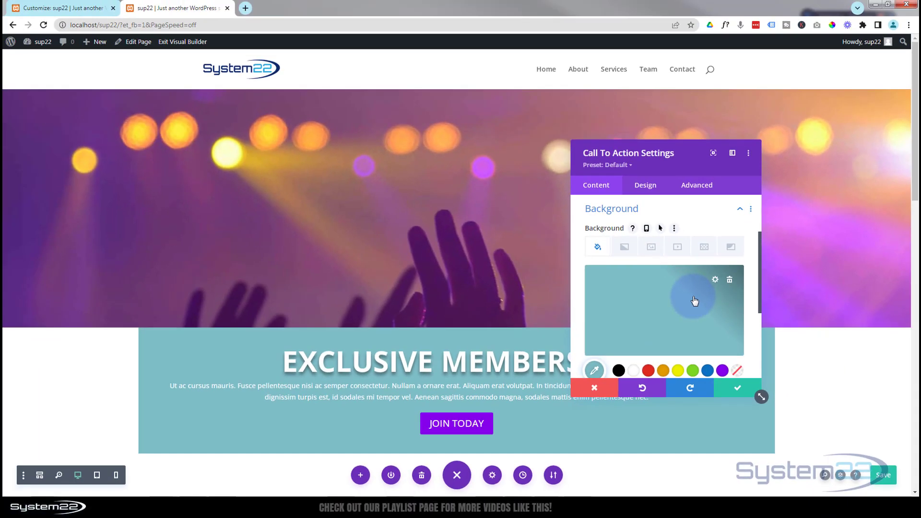
click(730, 281)
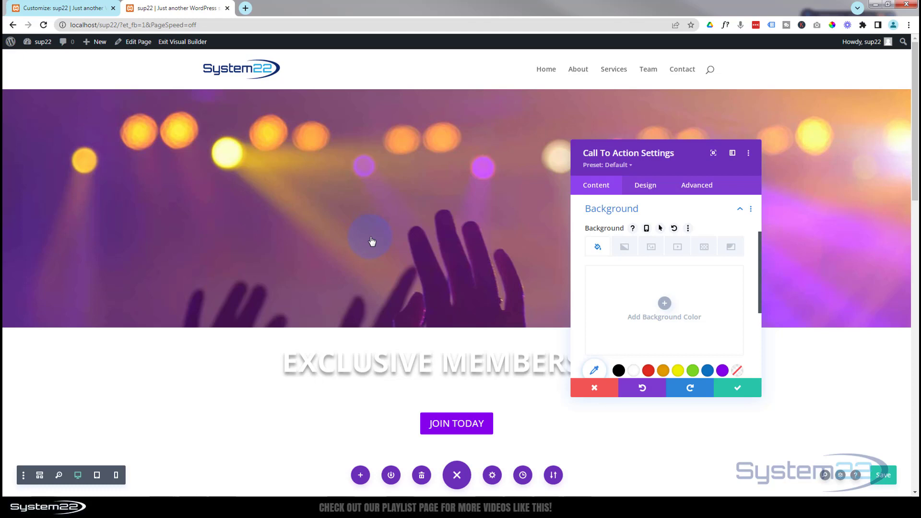
click(738, 389)
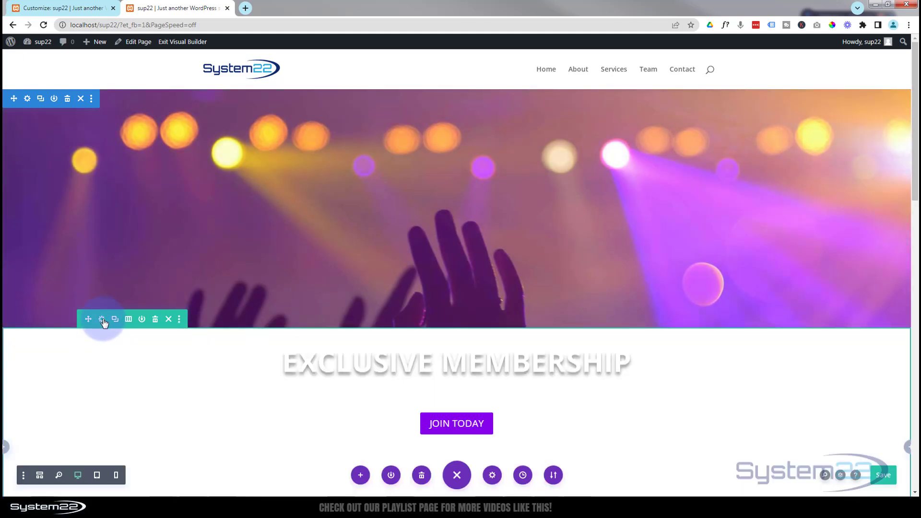
Step: Set the top margin of the call to action's row to -500px
click(102, 323)
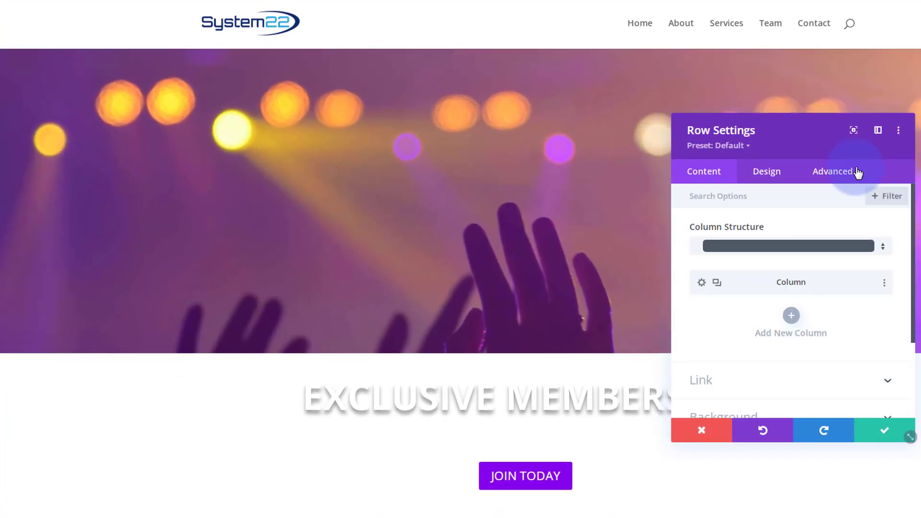
click(646, 185)
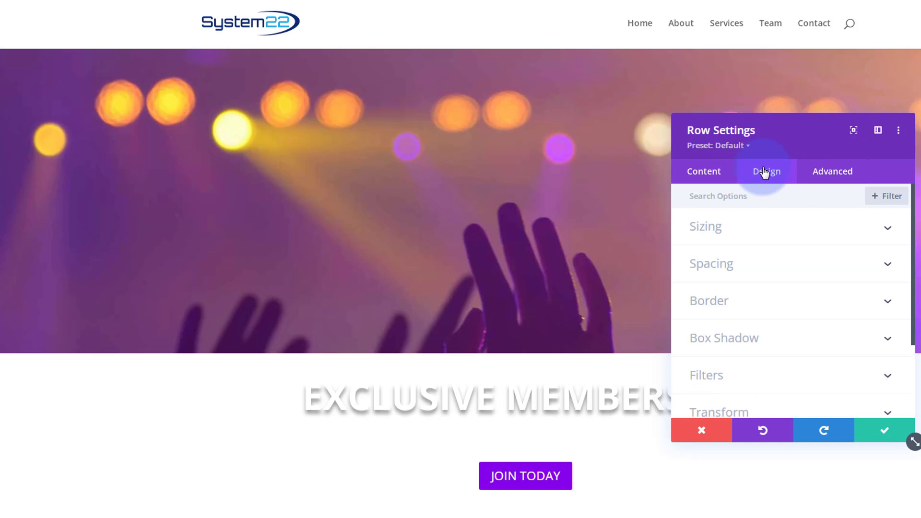
click(763, 266)
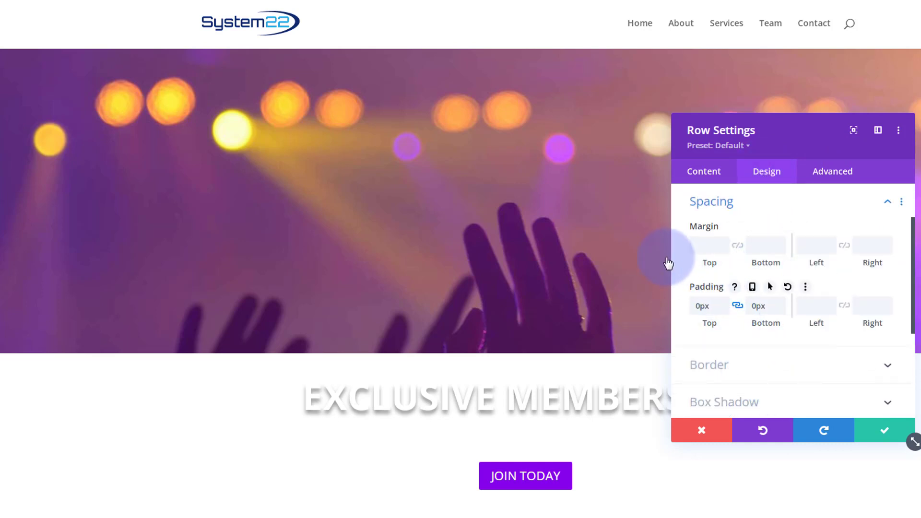
click(724, 249)
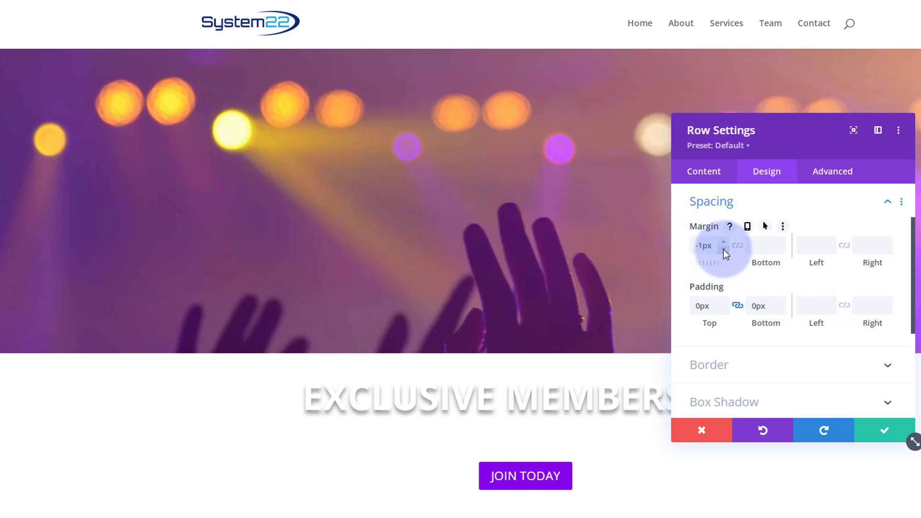
click(697, 246)
key(BackSpace)
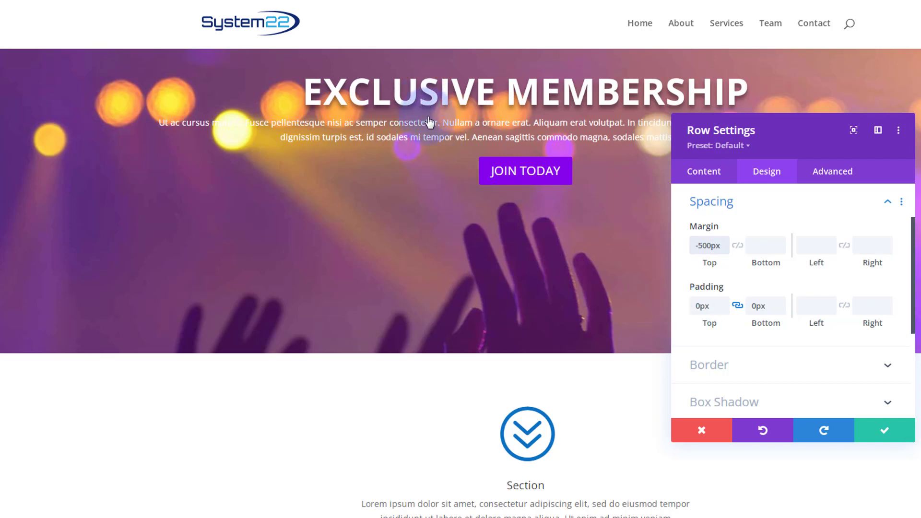
Step: Set the top padding of the call to action's row to 140px and save the row settings
click(699, 305)
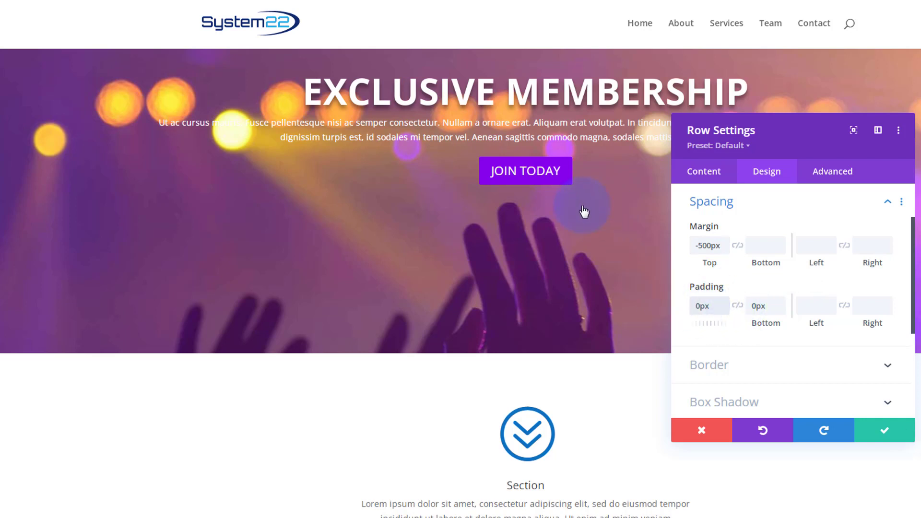
text(15)
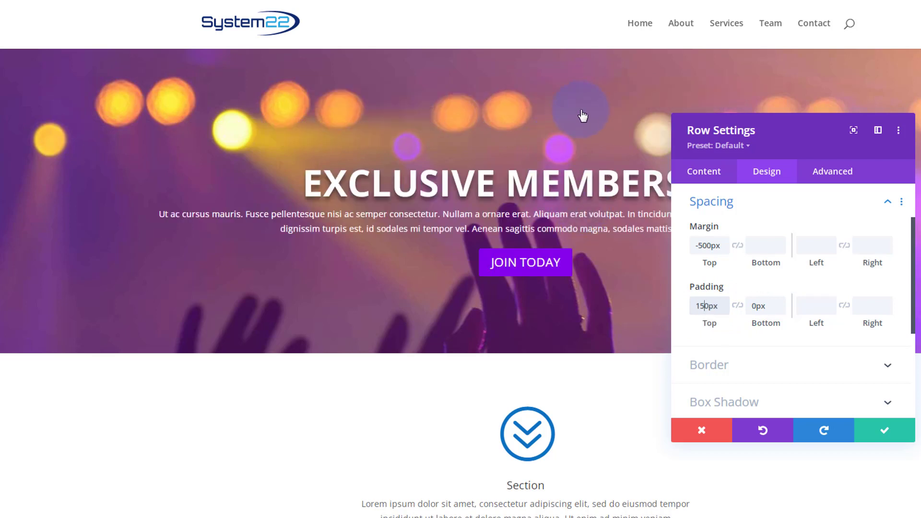
click(703, 307)
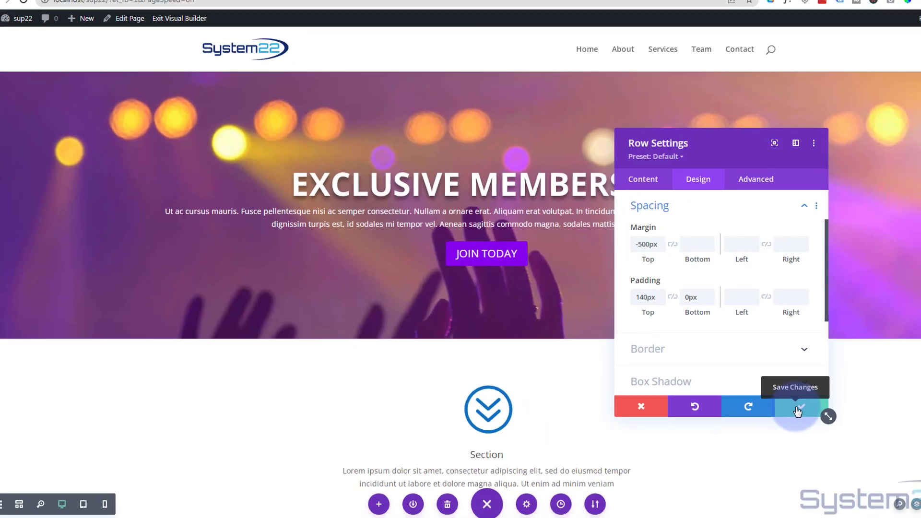
click(797, 411)
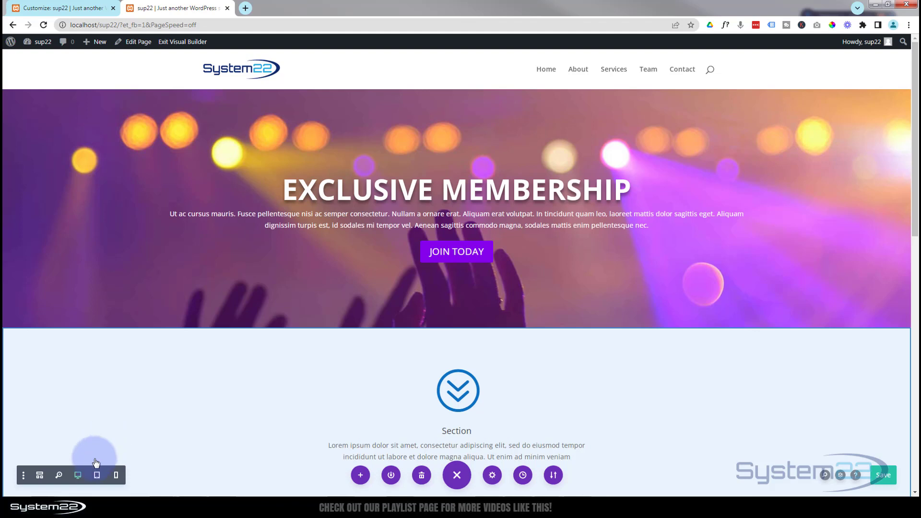
Step: Give the image module in the first row the CSS class bimsc, save it, and return to the desktop view
click(40, 476)
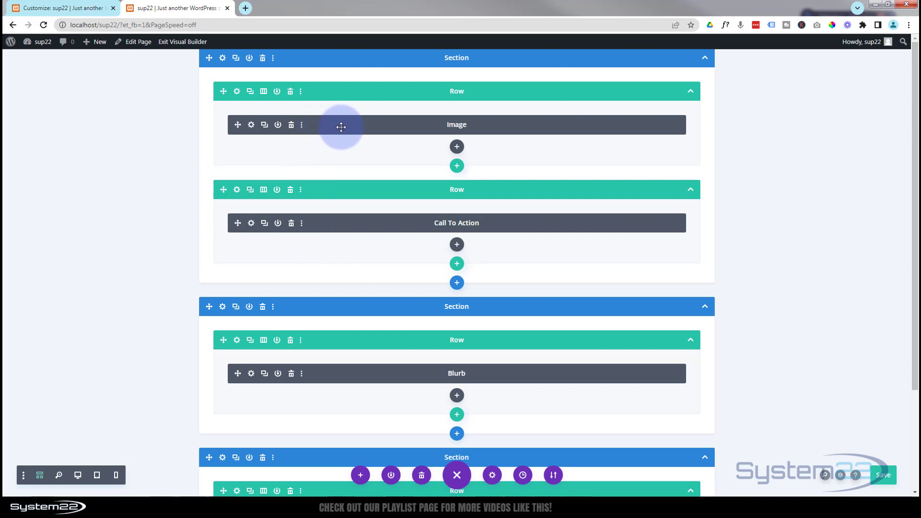
click(251, 125)
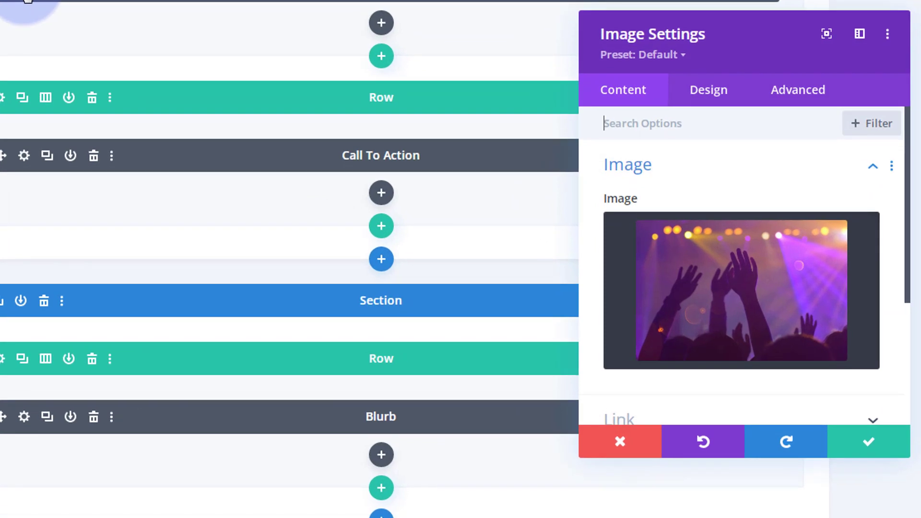
click(801, 102)
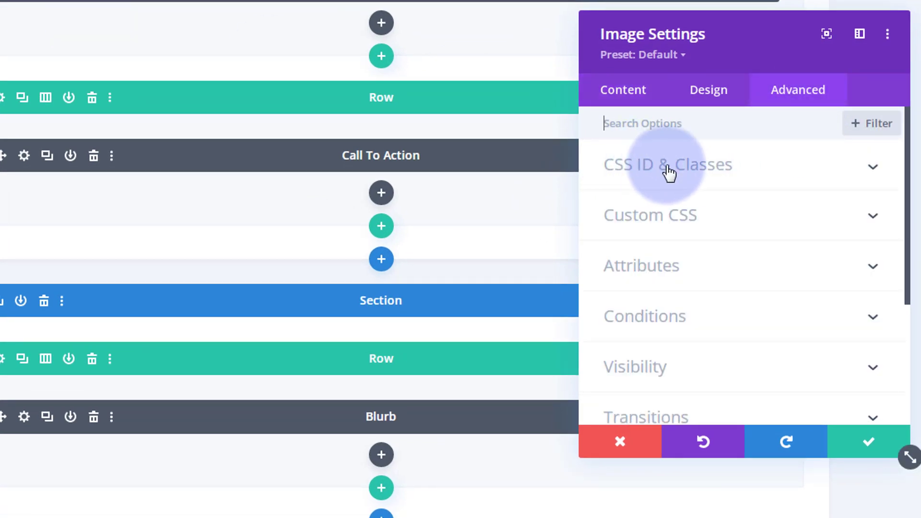
click(799, 169)
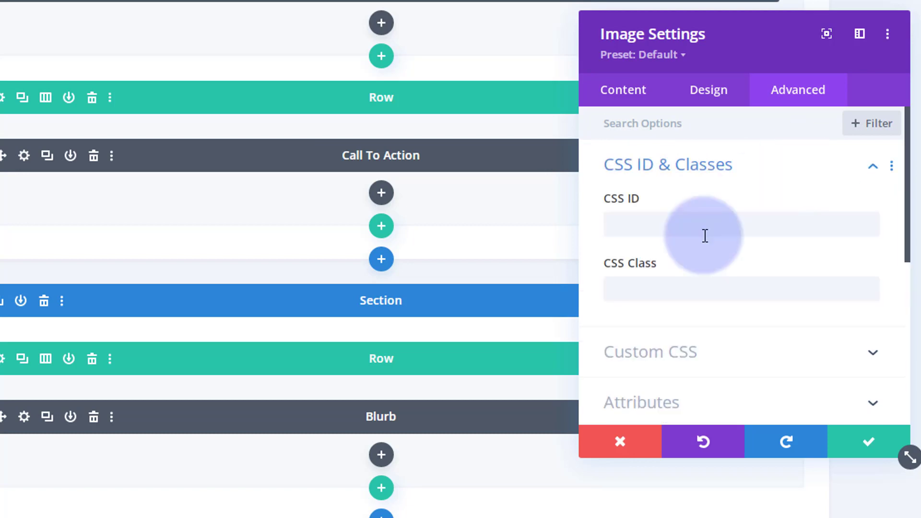
click(641, 287)
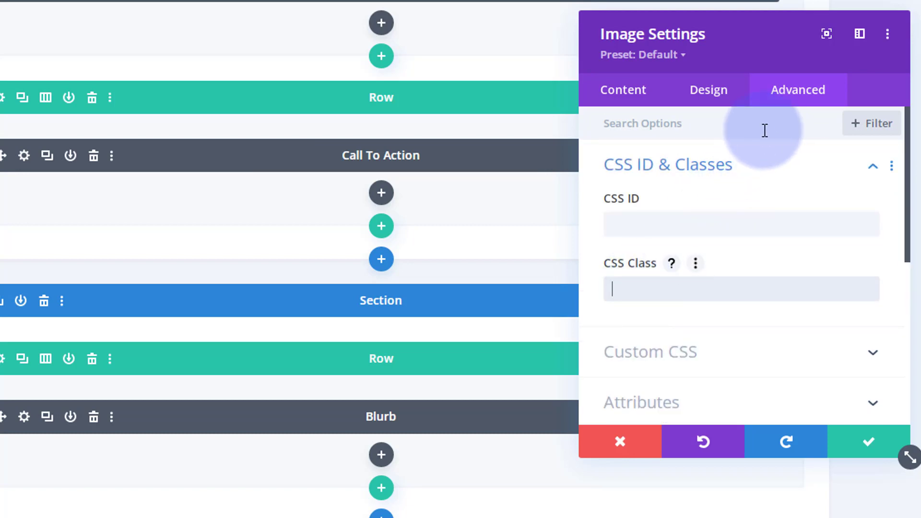
text(b)
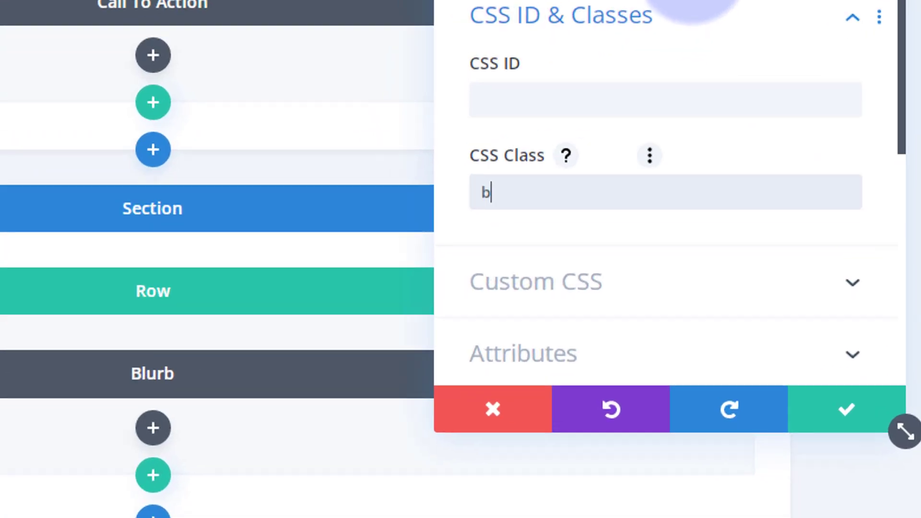
text(imsc)
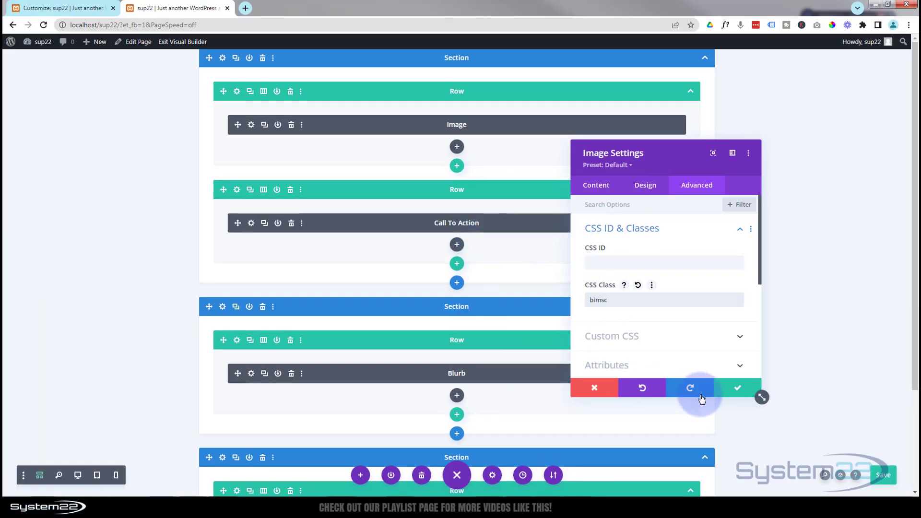
click(739, 393)
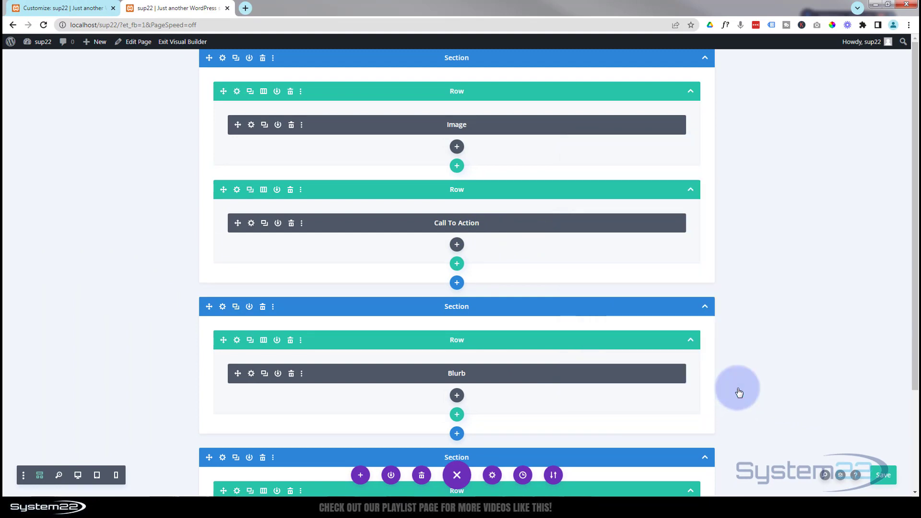
click(78, 475)
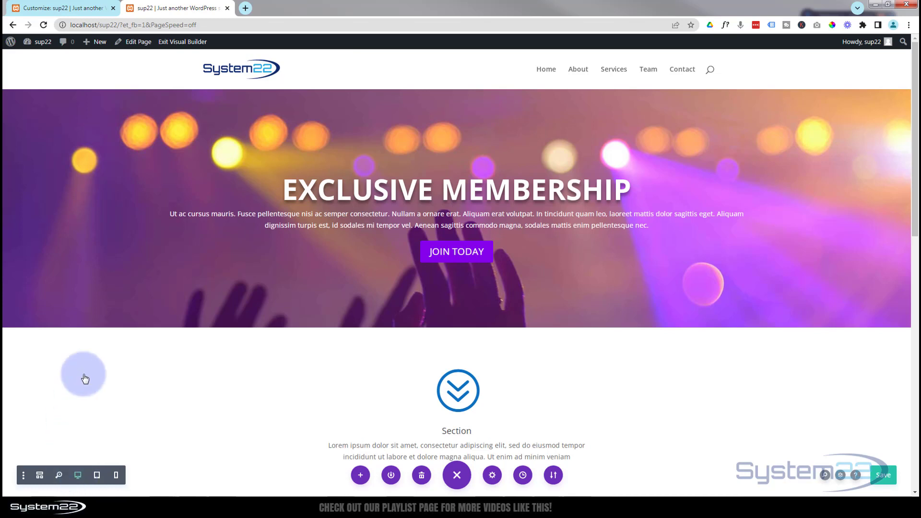
Step: Open the WordPress dashboard in a new browser tab and go to the theme Customizer
mouse_move(27, 44)
middle_click(38, 58)
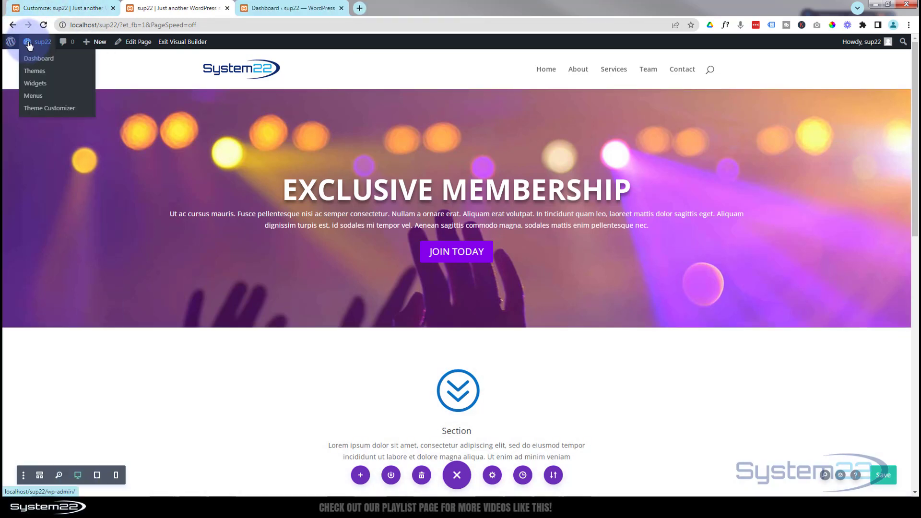
click(306, 9)
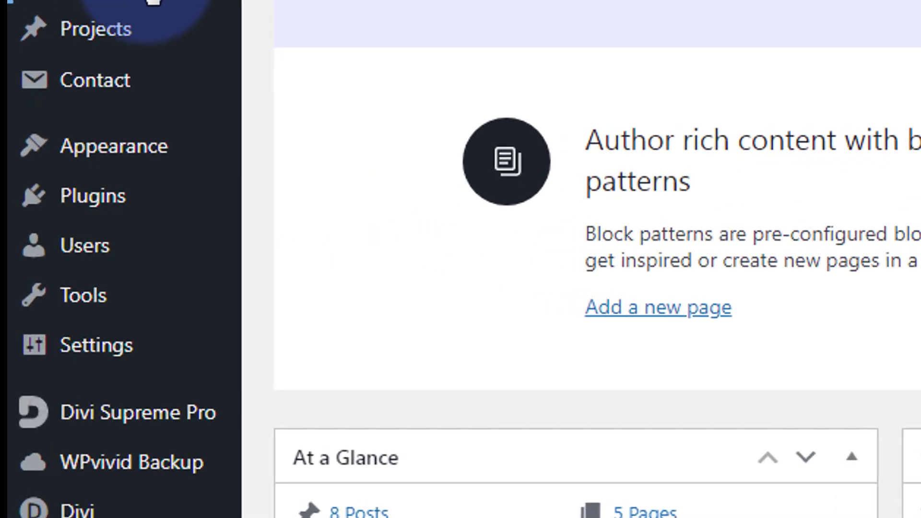
mouse_move(41, 226)
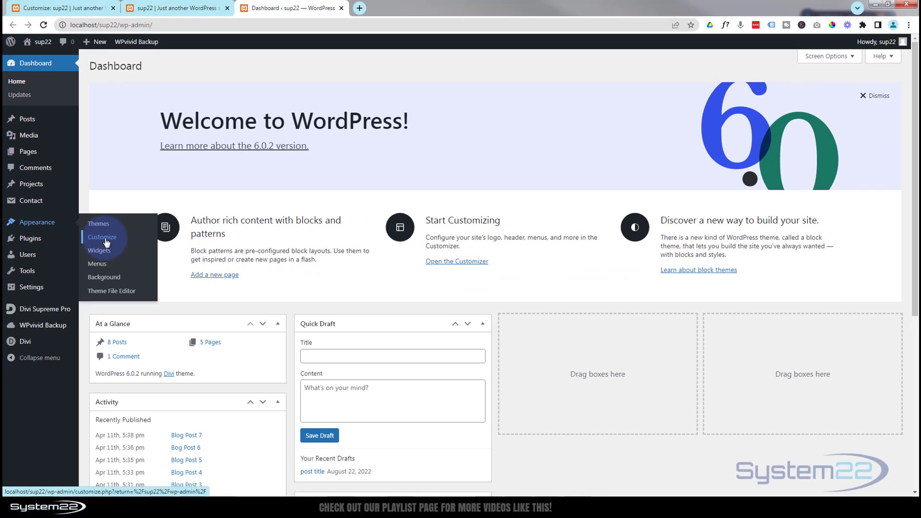
click(331, 202)
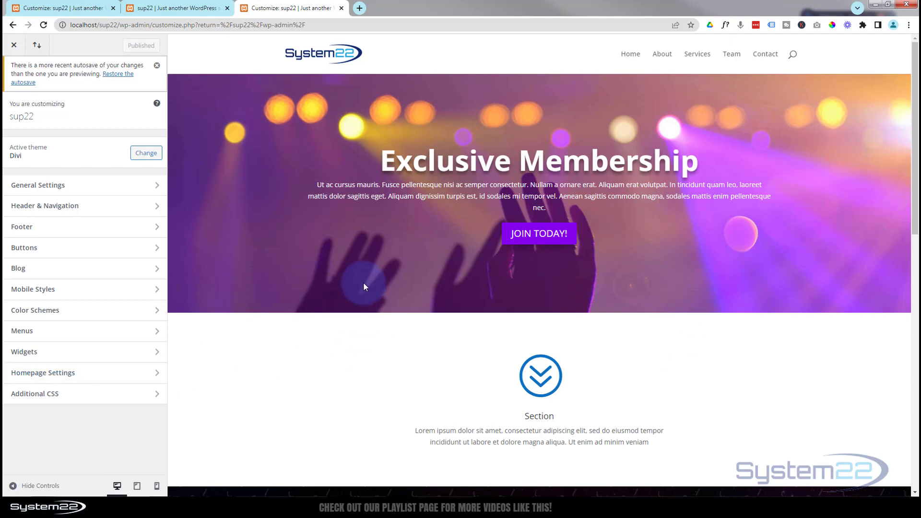
Step: Check which static page is selected as the homepage in the Customizer's homepage settings
click(99, 373)
click(66, 282)
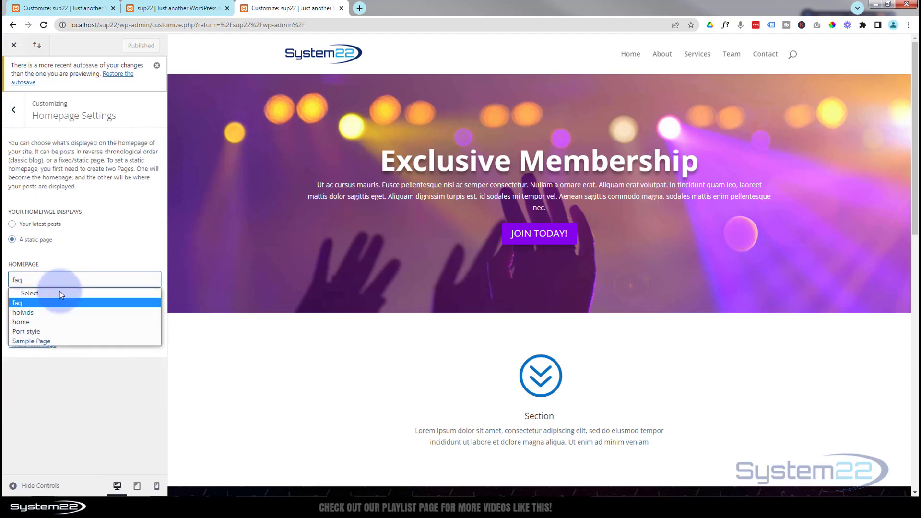
click(14, 110)
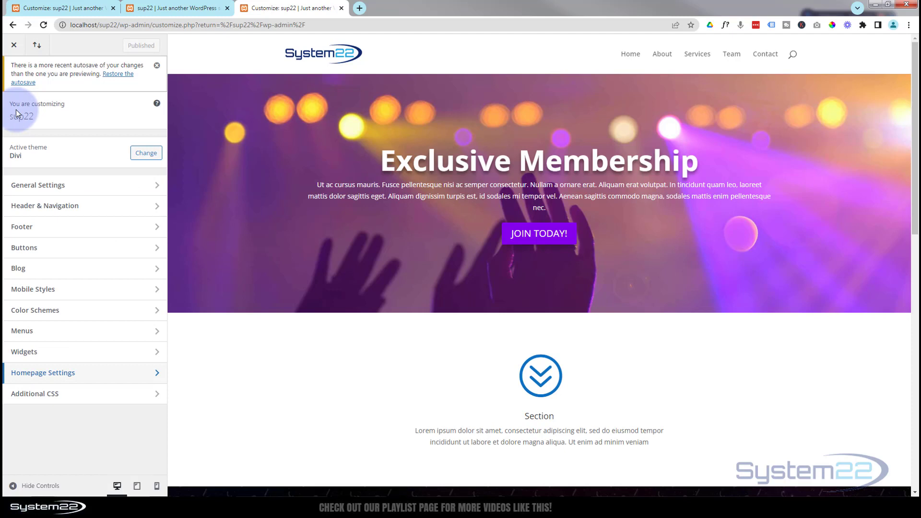
Step: Open the Additional CSS editor and insert a block of blank lines above the Portfolio Filters code
click(56, 396)
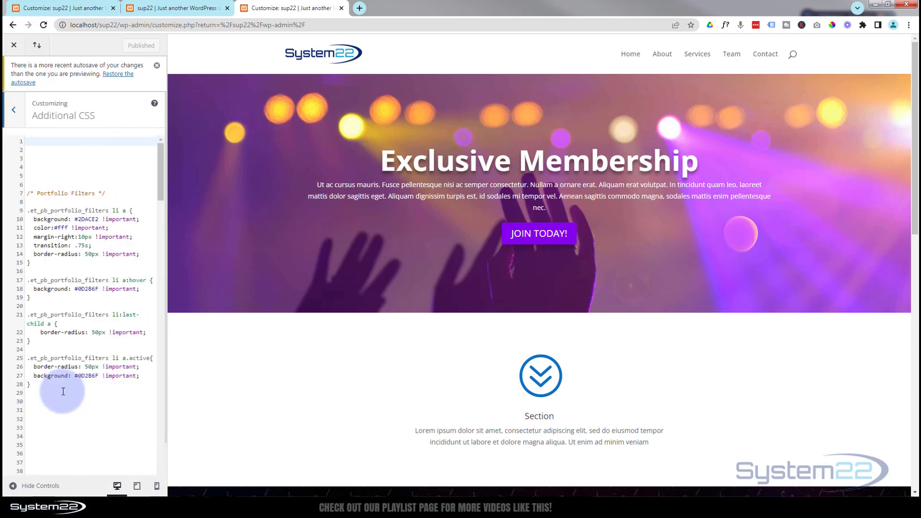
click(38, 141)
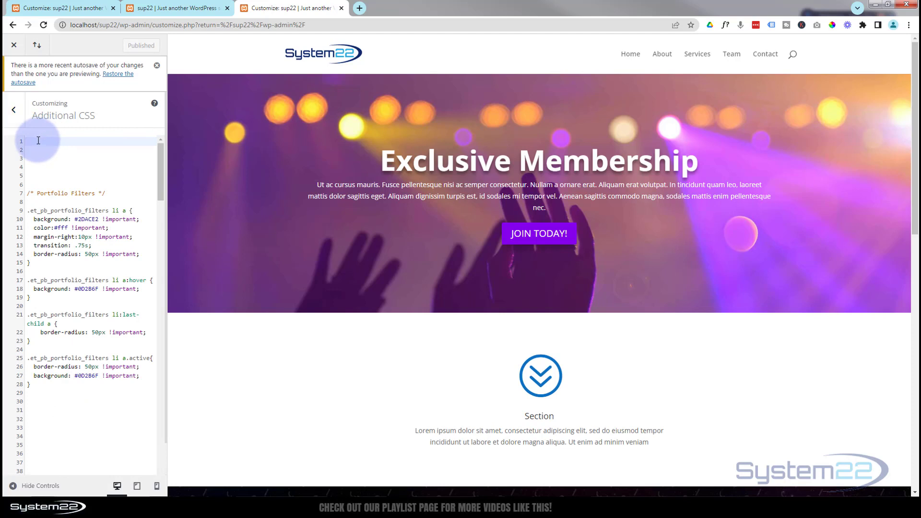
key(Return)
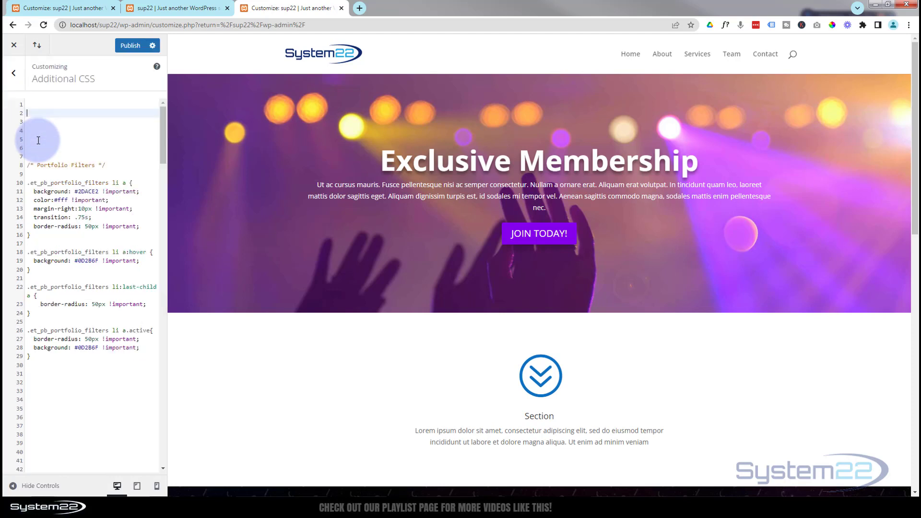
key(Return)
key(Return)
key(Return)
key(Return)
key(Return)
key(Return)
key(Return)
key(Return)
key(Return)
key(Return)
key(Return)
key(Return)
key(Return)
key(Return)
key(Return)
key(Return)
key(Return)
key(Return)
key(Return)
key(Return)
key(Return)
key(Return)
key(Return)
key(Return)
key(Return)
key(Return)
key(Return)
key(Return)
key(Return)
key(Return)
key(Return)
key(Return)
key(Return)
key(Return)
key(Return)
key(Return)
key(Return)
key(Return)
key(Return)
key(Return)
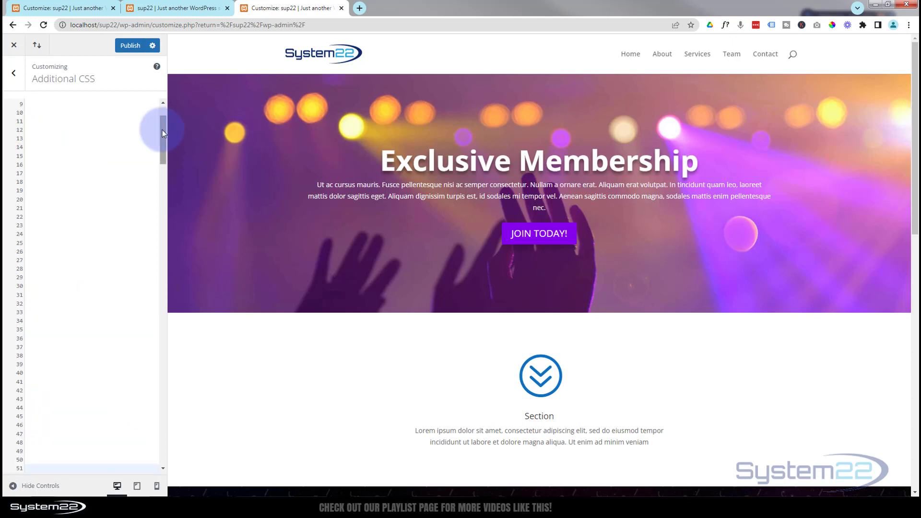
drag(162, 130, 163, 111)
click(45, 105)
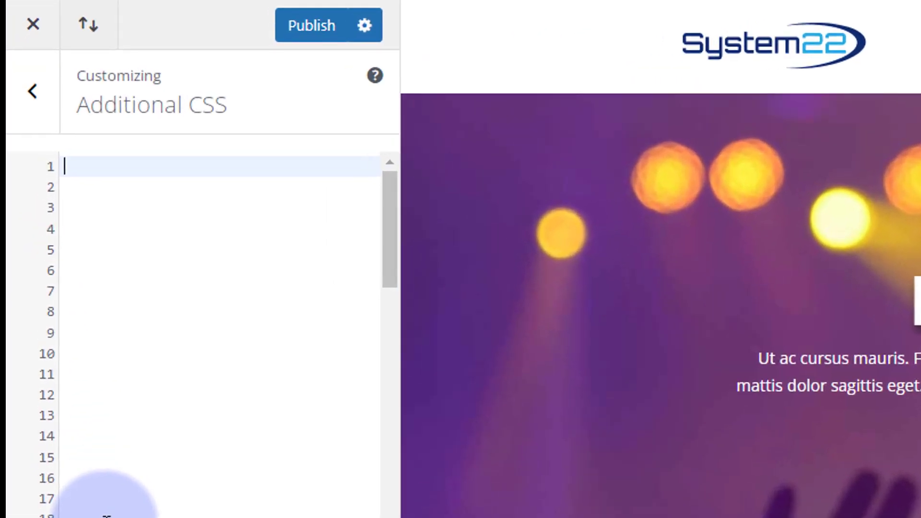
Step: Write the comment /* Background Image Scroll */ on the first line of the Additional CSS
text(/**/)
key(Left)
key(Left)
text(Backgroun)
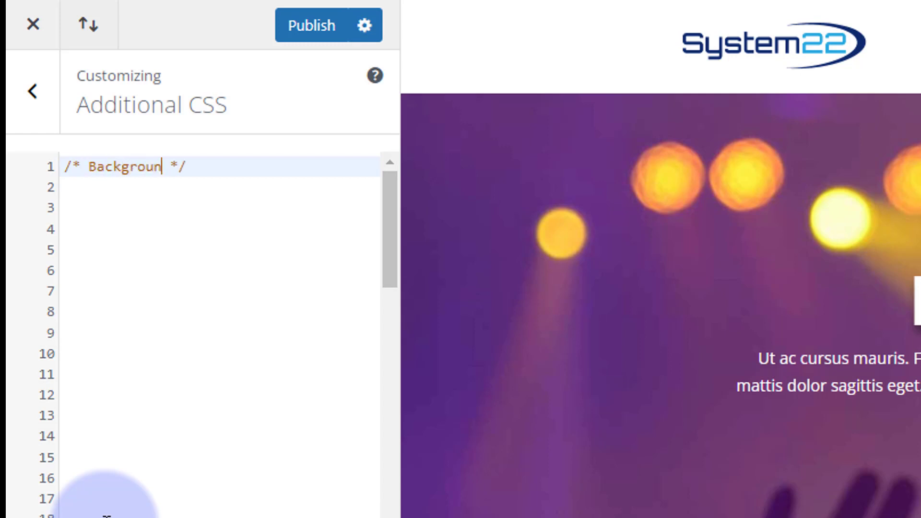
text(d Imager Scroll)
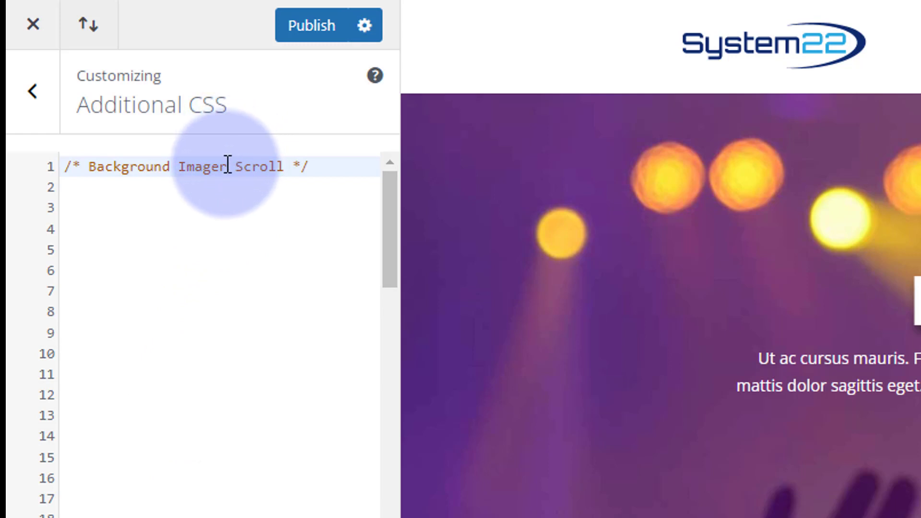
click(228, 166)
key(BackSpace)
click(320, 163)
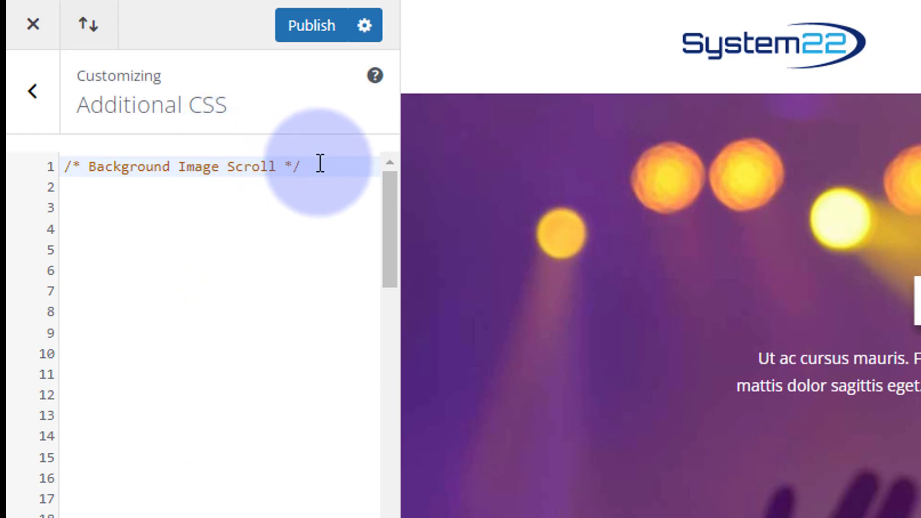
Step: Start an empty .bimsc { } rule two lines below the comment
key(Return)
key(Return)
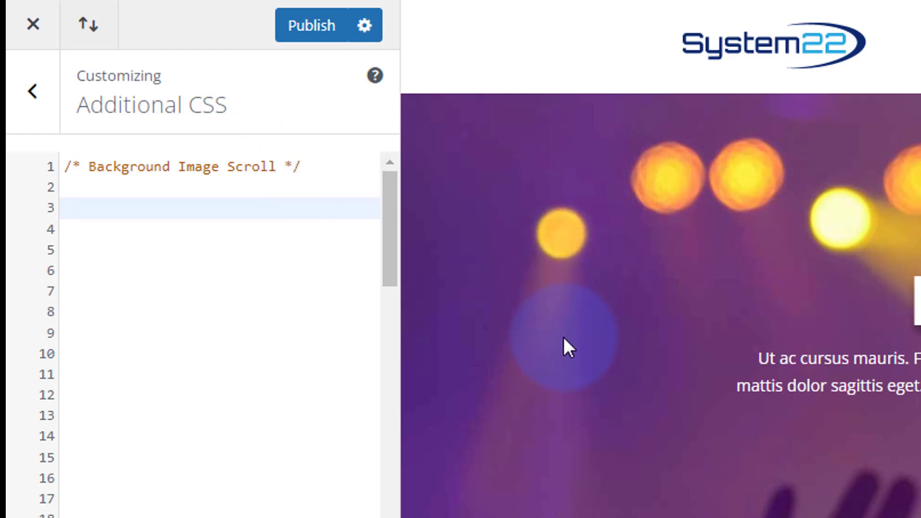
text(.bimsc)
click(67, 215)
double_click(68, 215)
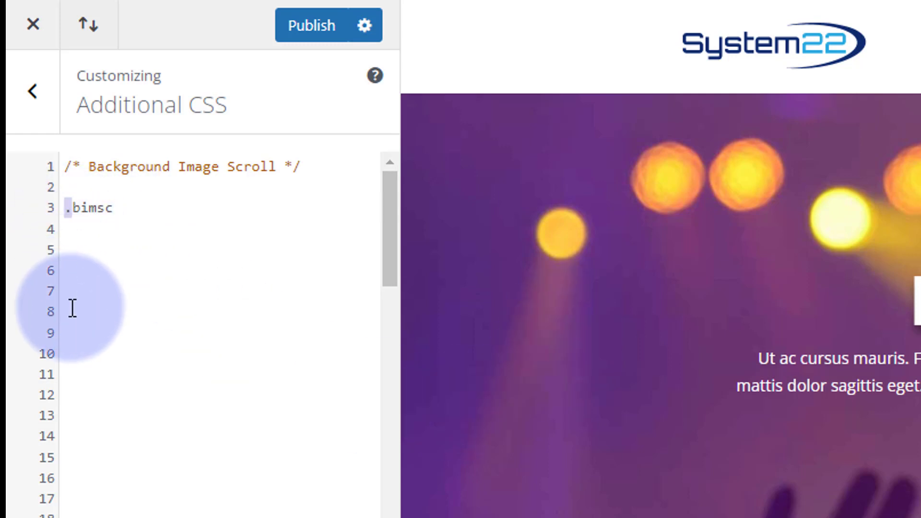
click(137, 207)
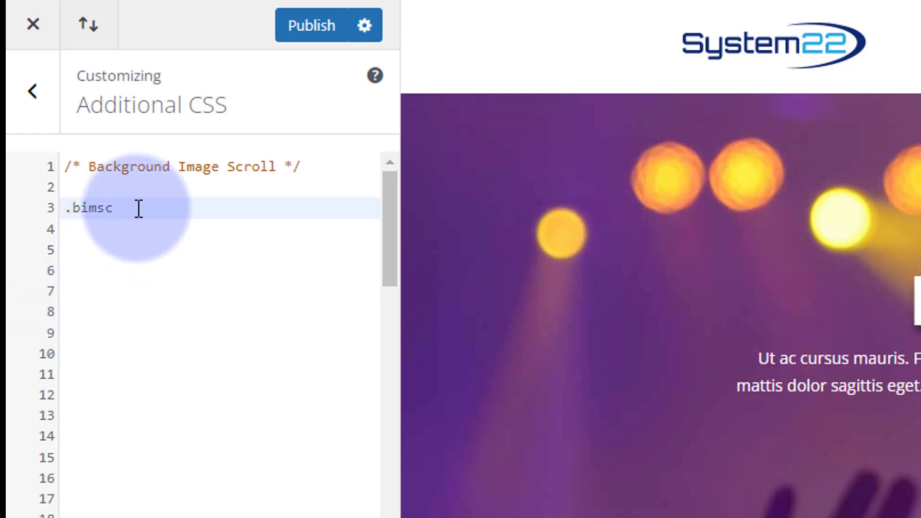
text({)
key(Return)
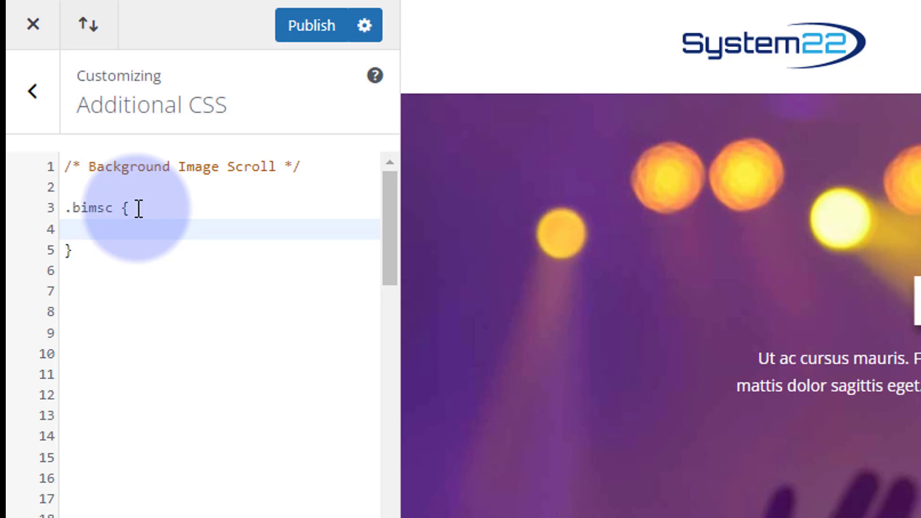
Step: Add the declaration animation: imagesc 30s infinite; inside the .bimsc rule
text(animation: )
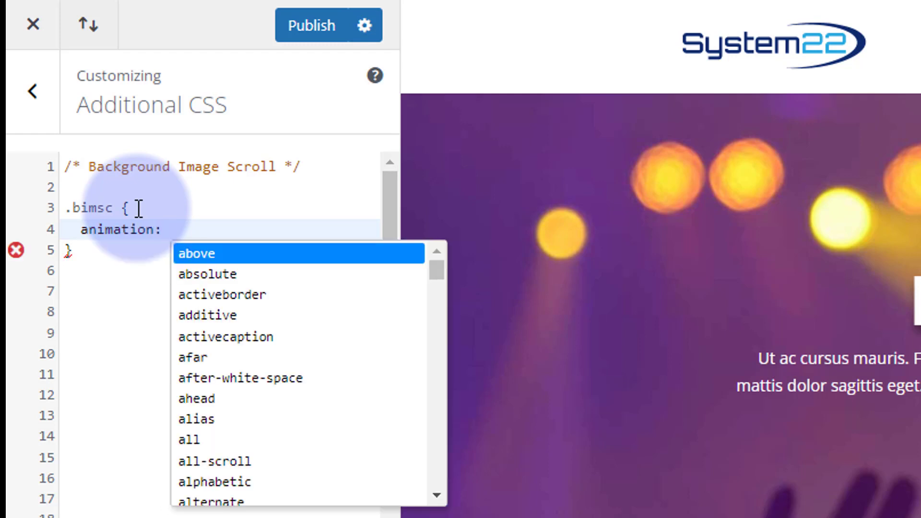
text(im)
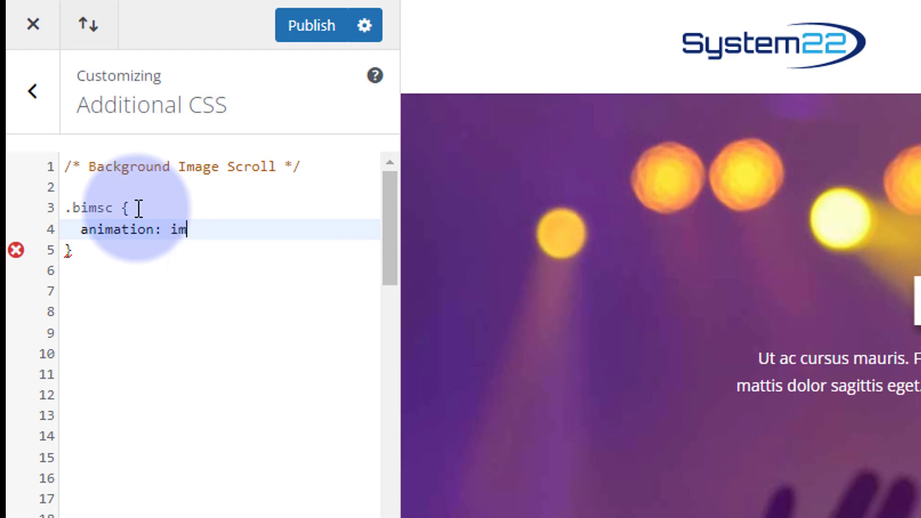
text(agesc)
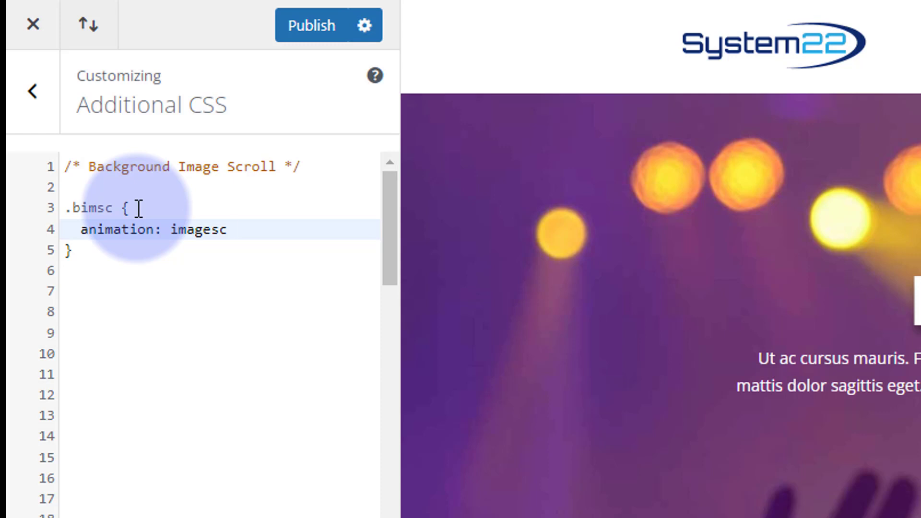
text(30s infinite)
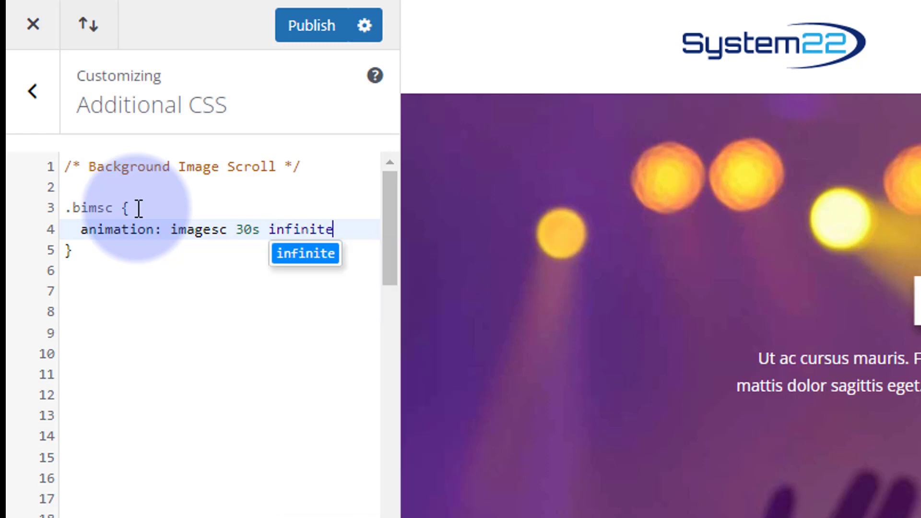
text(;)
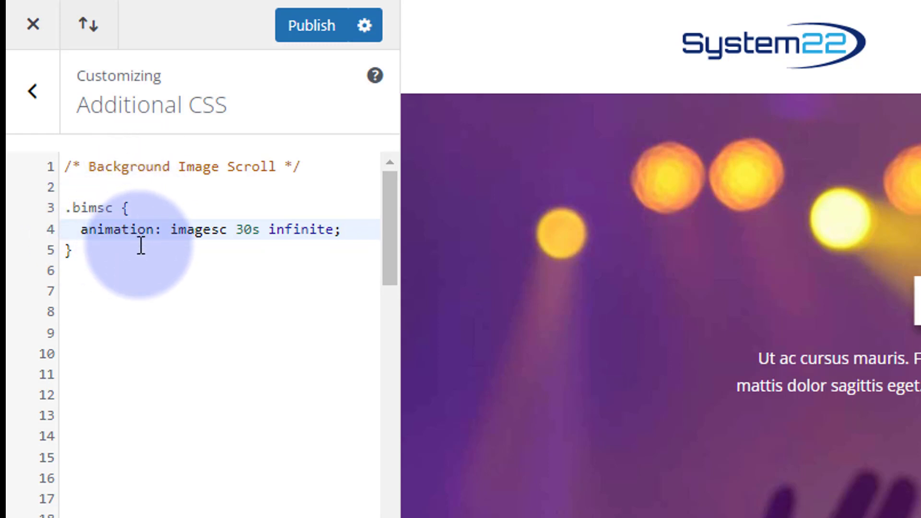
click(106, 253)
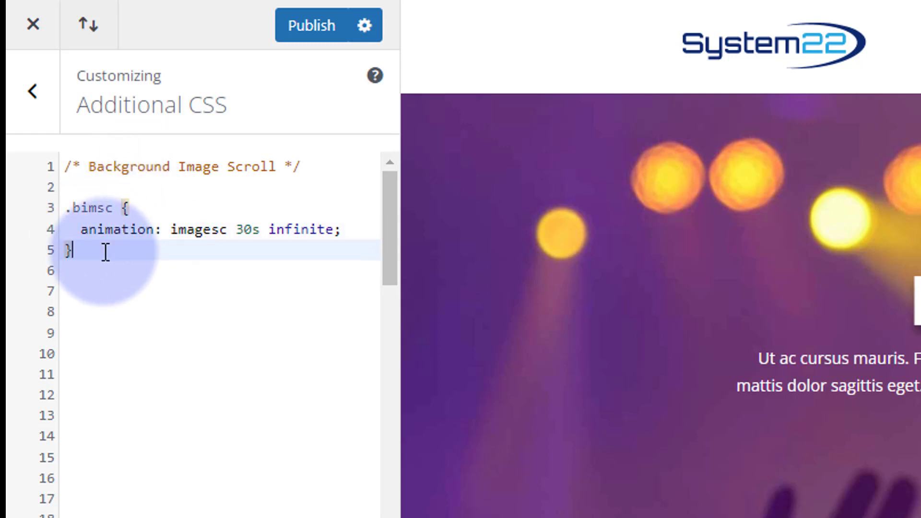
key(Return)
key(Return)
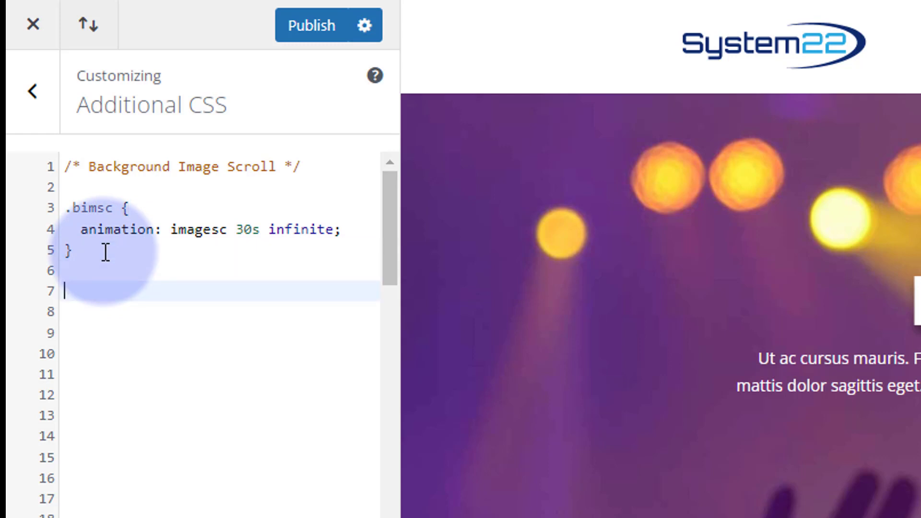
text(@key)
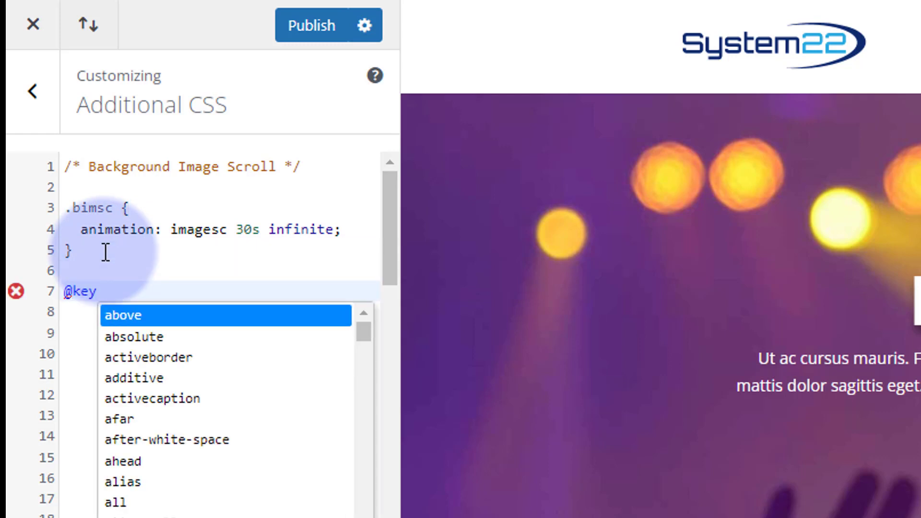
text(fr)
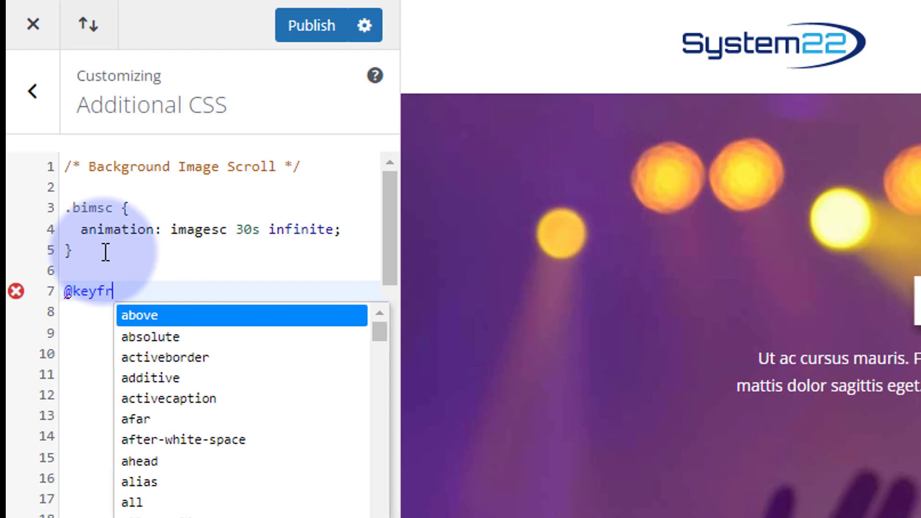
text(ames)
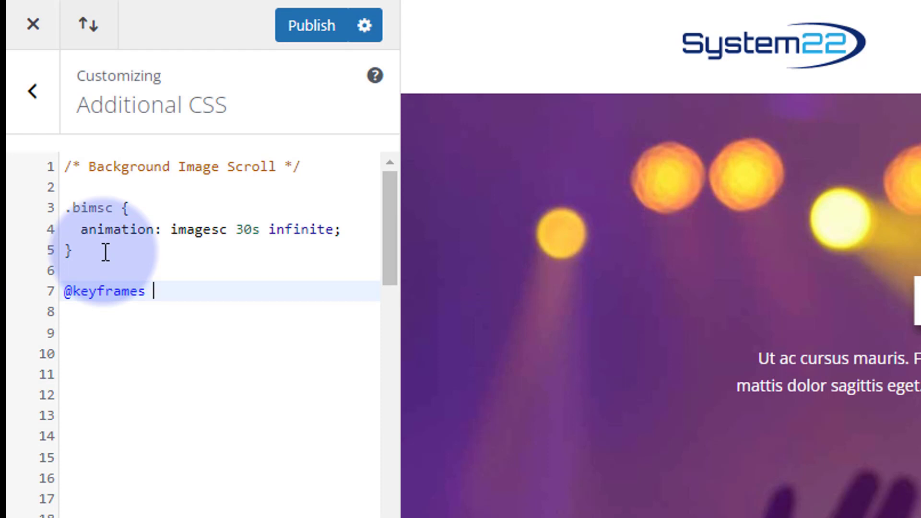
text(imagesc)
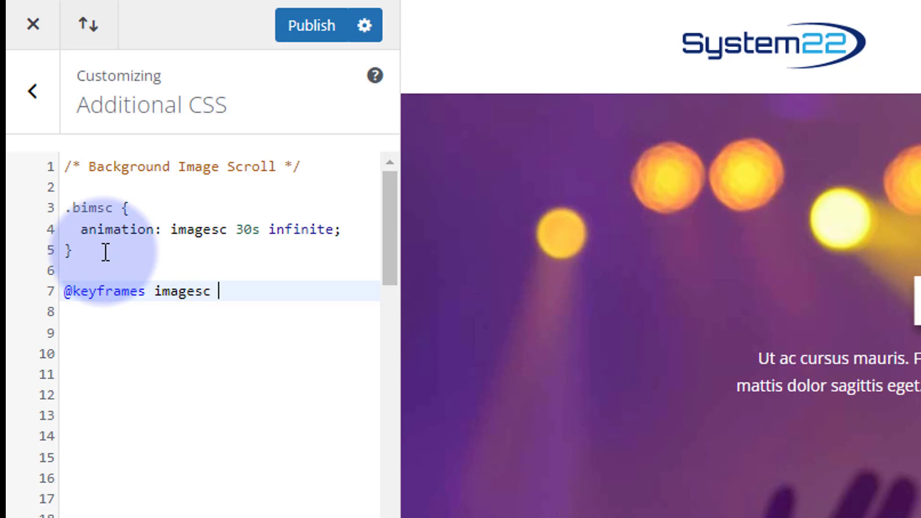
text( {)
key(Return)
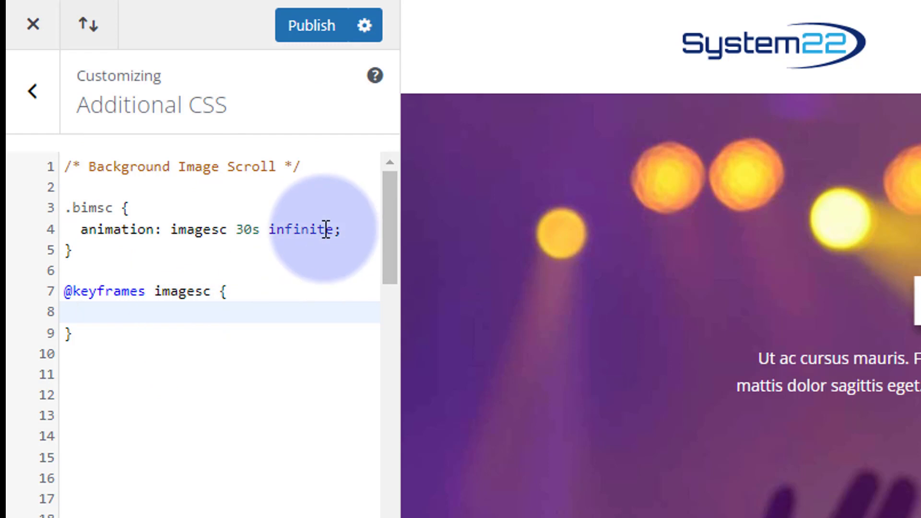
Step: Add a 0% keyframe containing margin-top:0; inside the imagesc keyframes block
text(0% {)
key(Return)
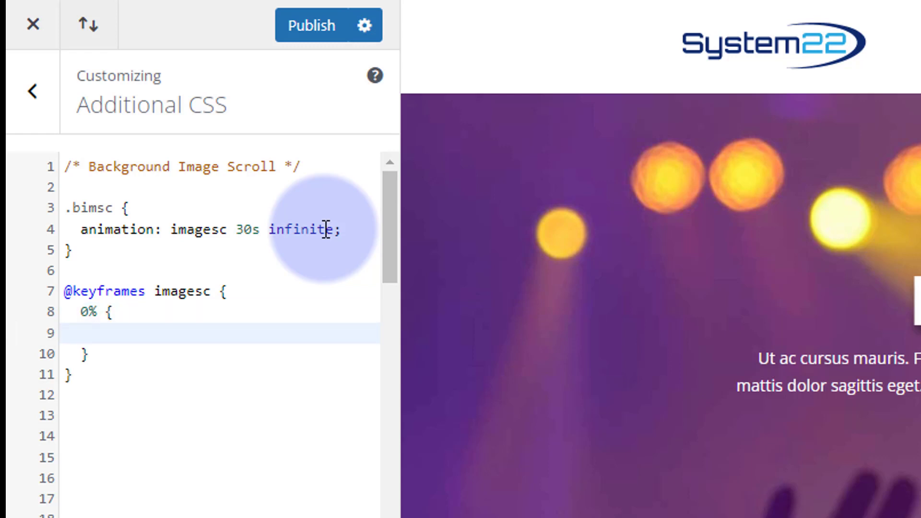
text(margin-top)
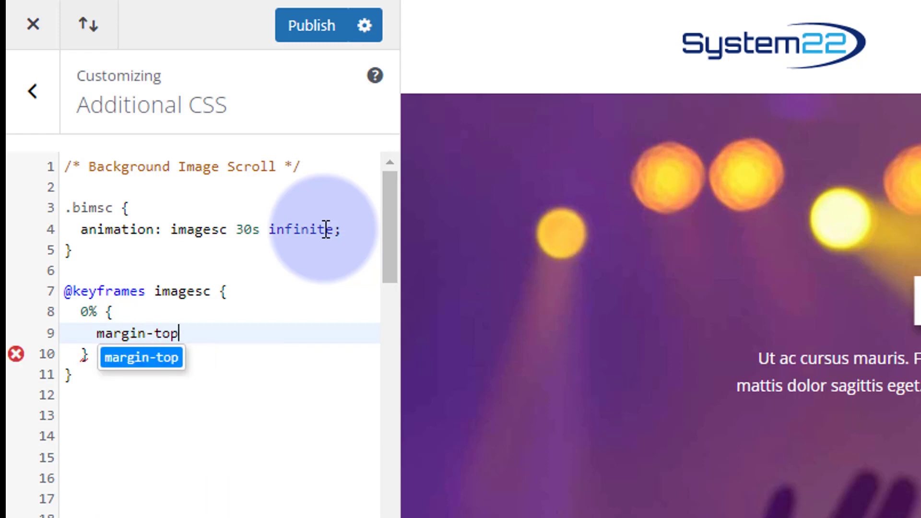
text(:)
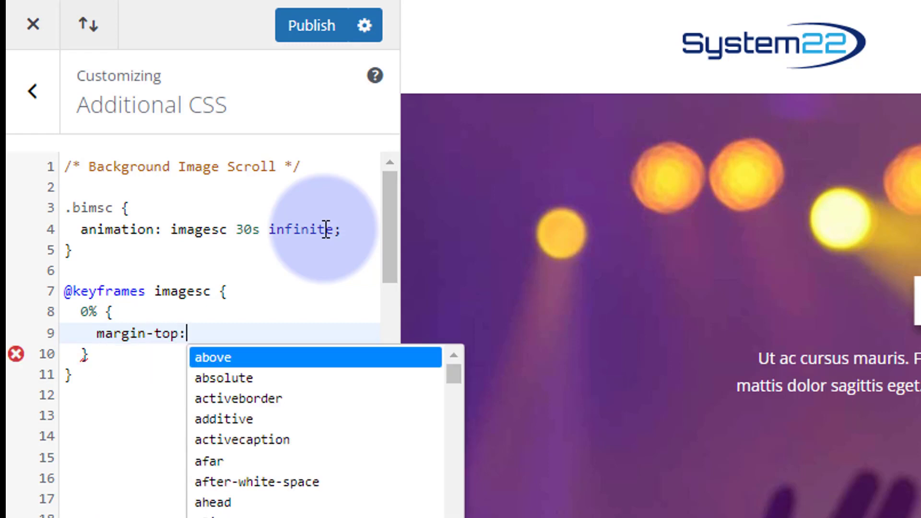
text(0)
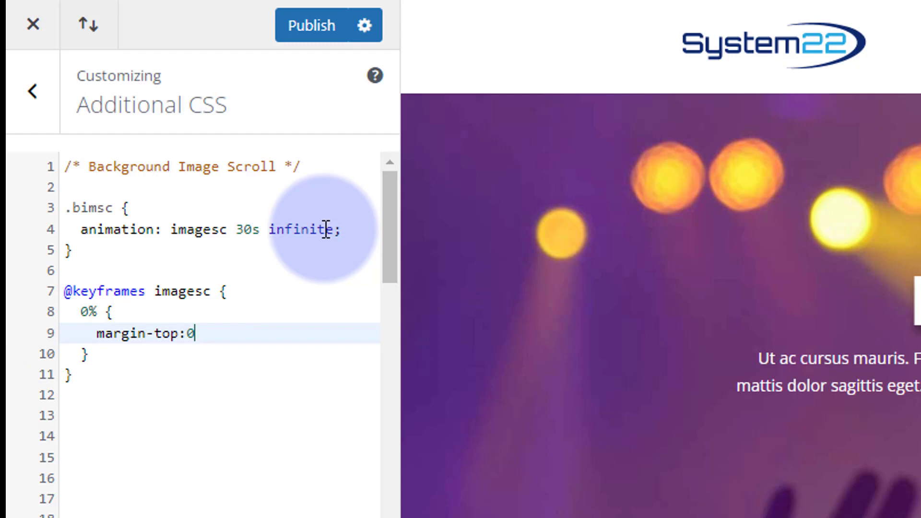
text(;)
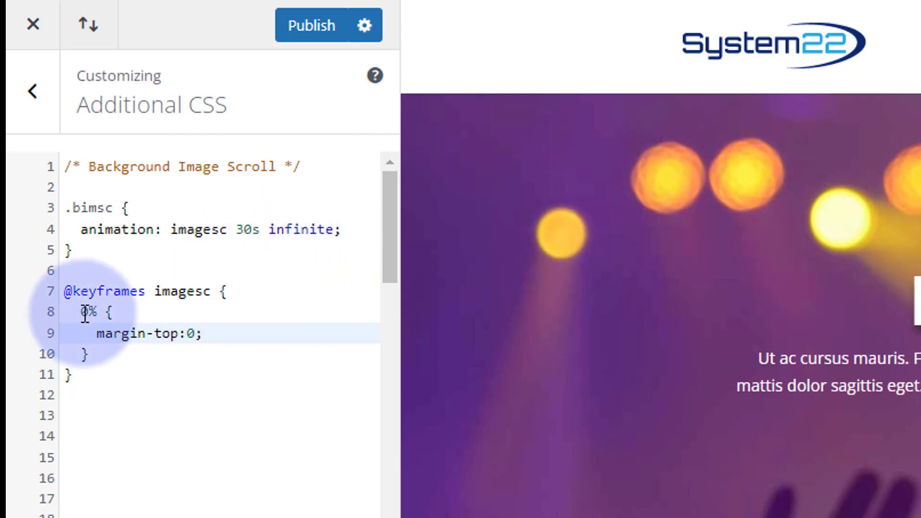
Step: Copy the complete 0% keyframe and paste it twice below itself, inside the closing brace of the imagesc block
drag(81, 313, 112, 353)
key(ctrl+c)
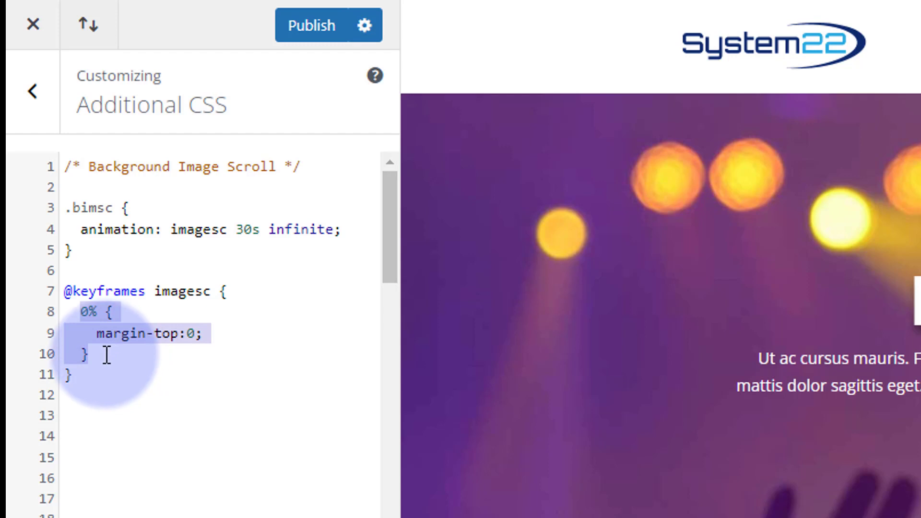
click(106, 356)
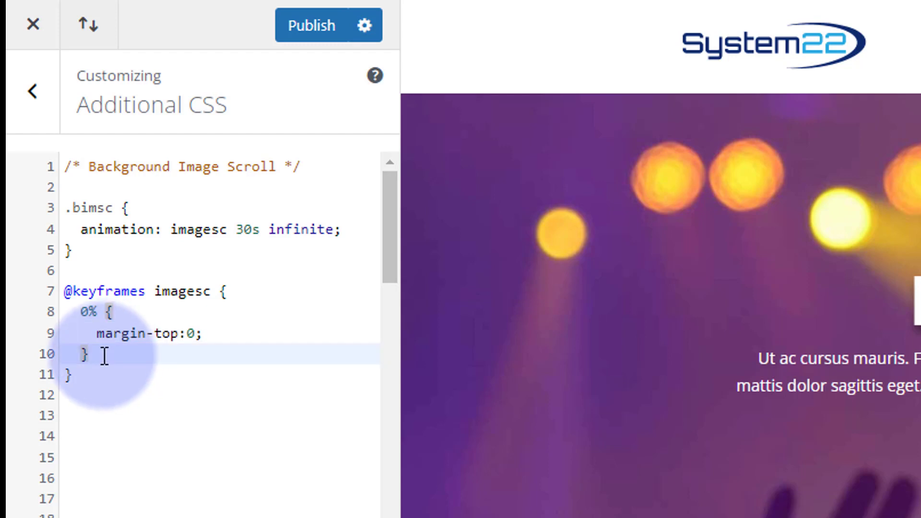
key(Return)
key(ctrl+v)
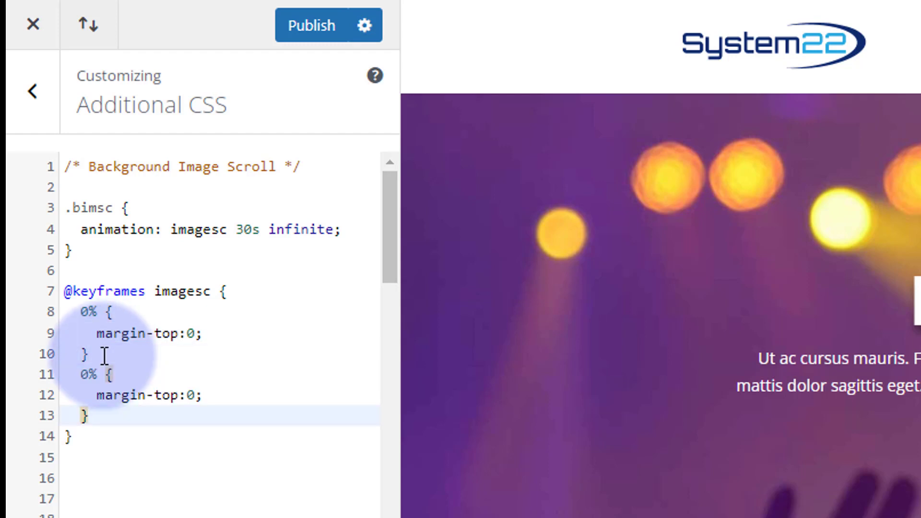
key(Return)
key(ctrl+v)
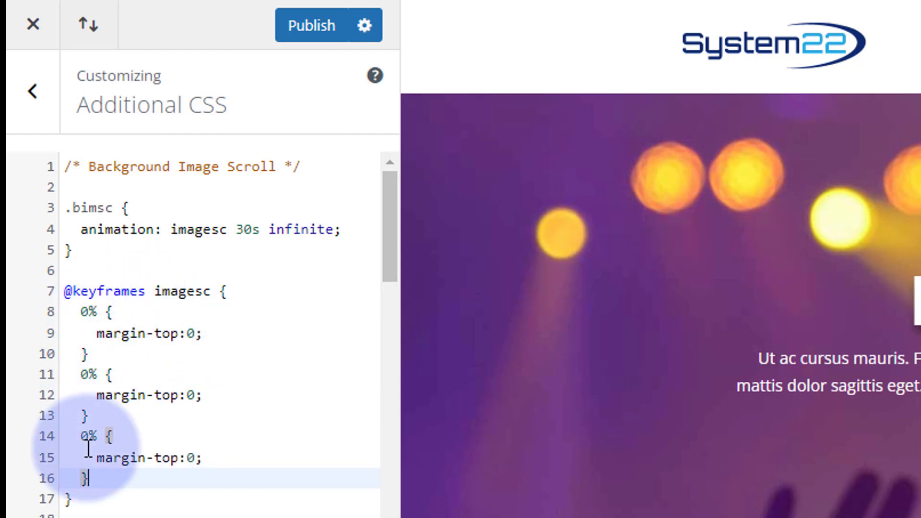
click(219, 291)
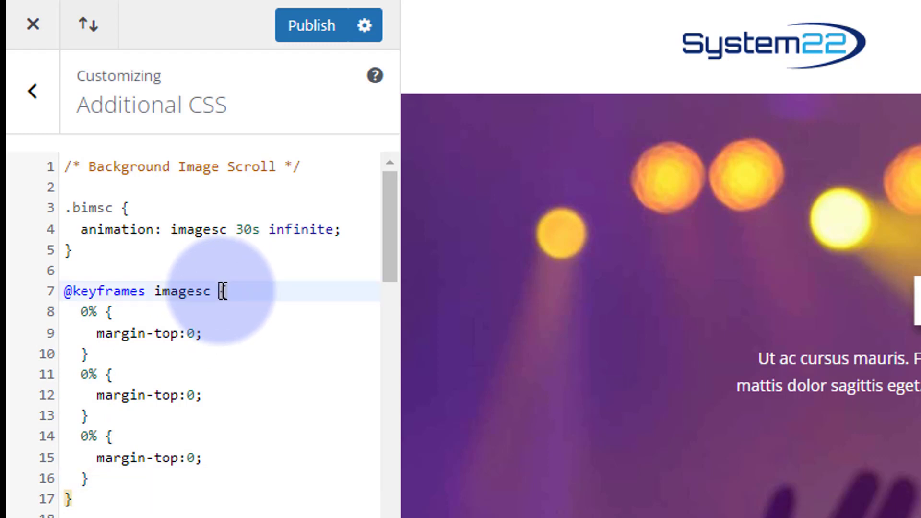
click(67, 500)
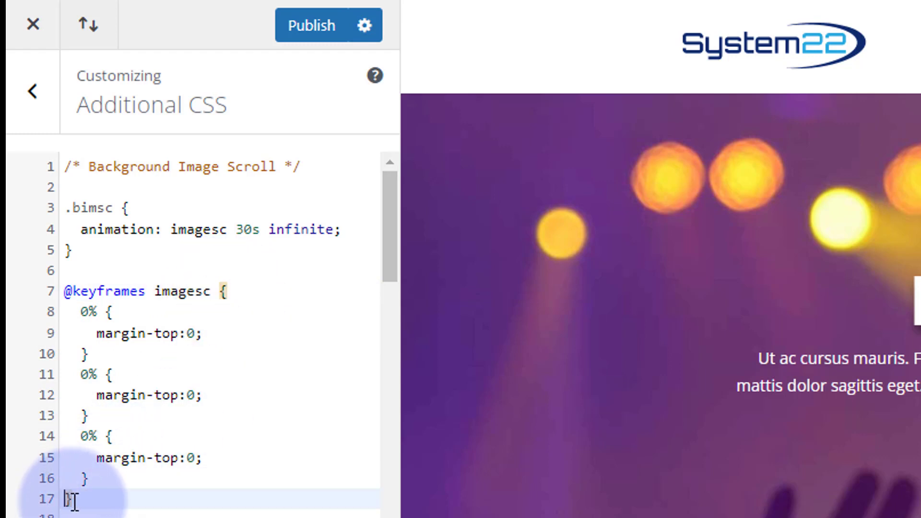
click(99, 482)
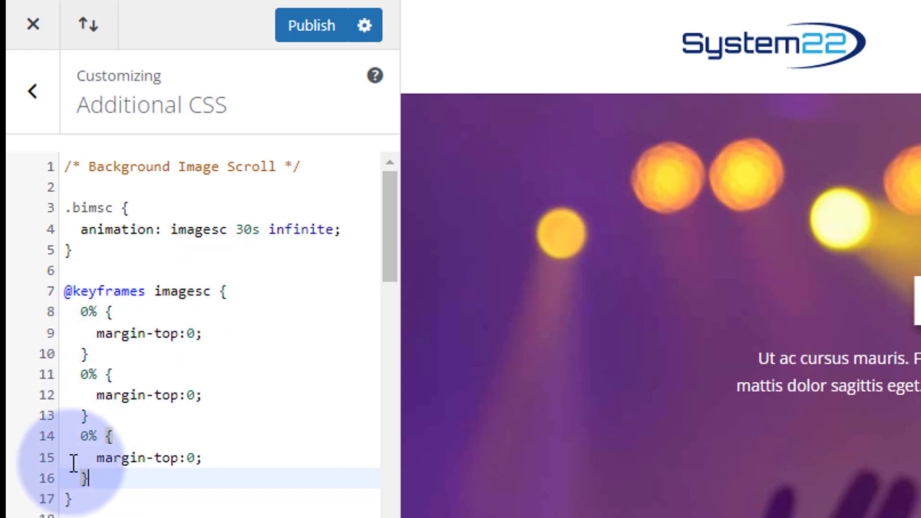
click(82, 314)
shift+click(136, 479)
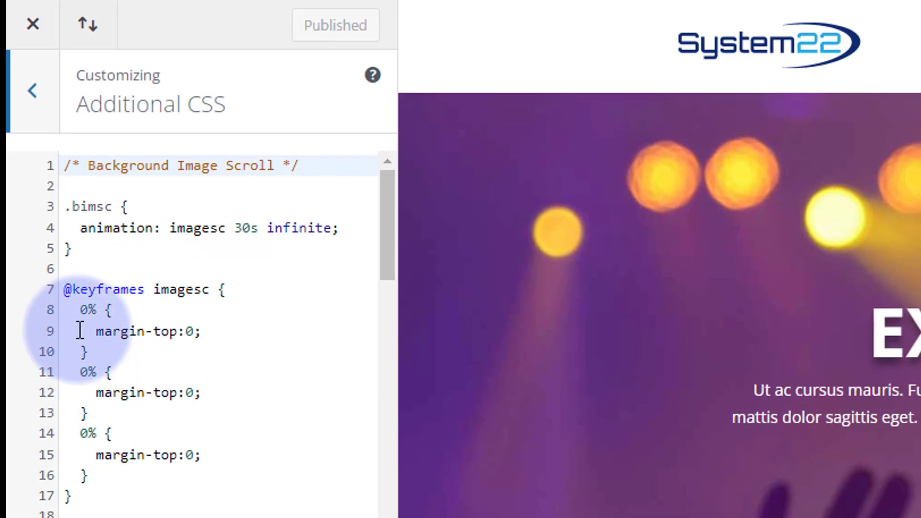
Step: Change the second keyframe to 50% and set its margin-top to -500px
click(79, 372)
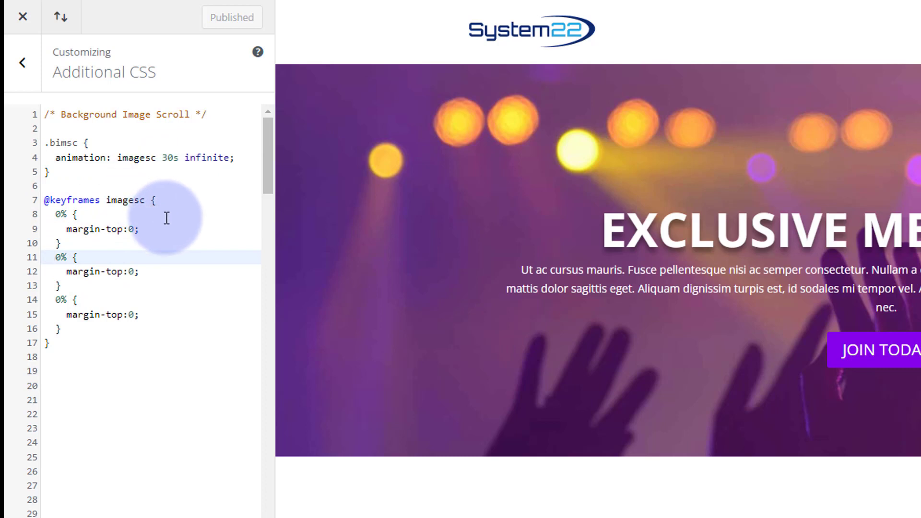
text(5)
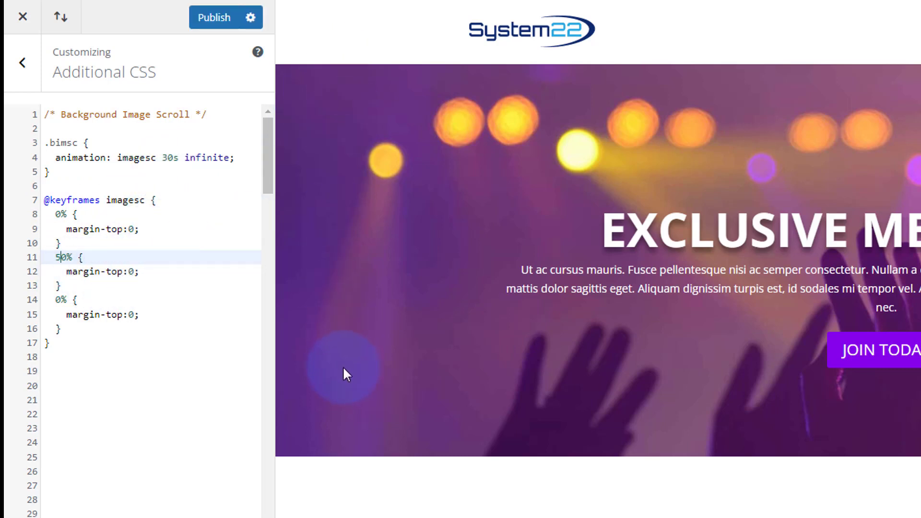
click(131, 271)
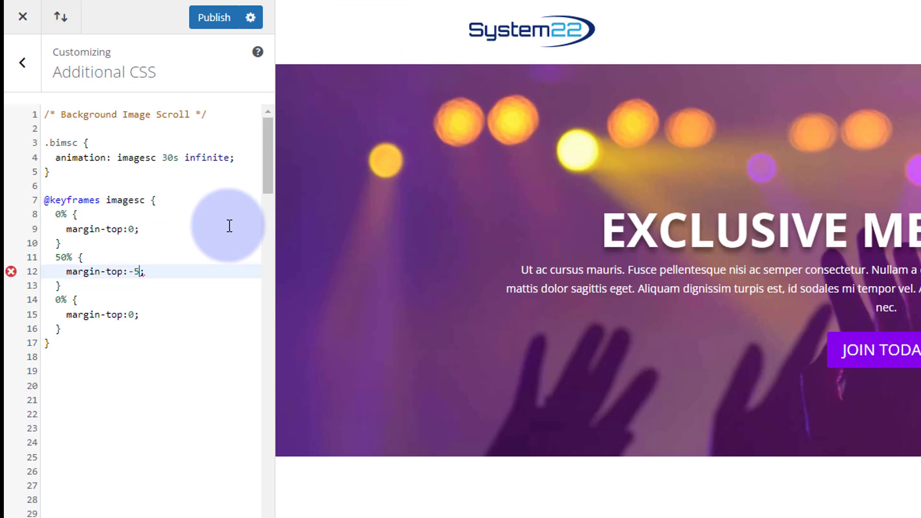
text(-500)
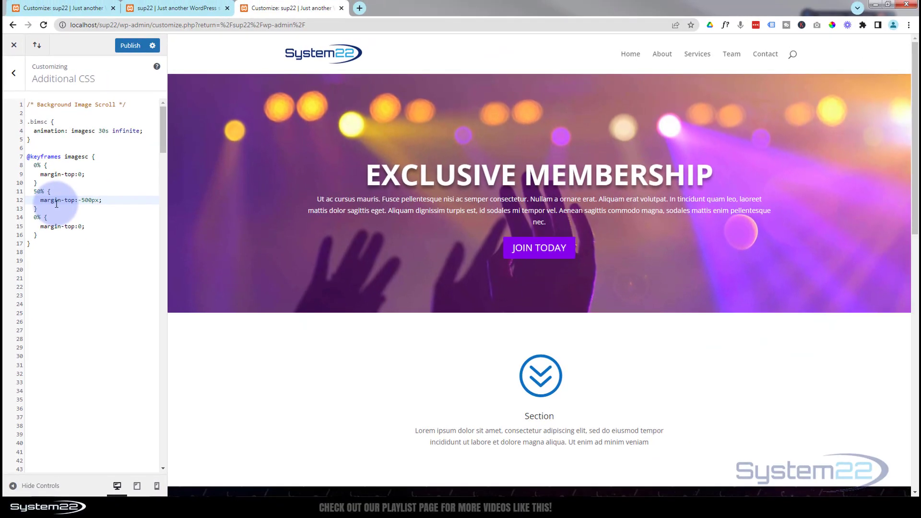
text(px)
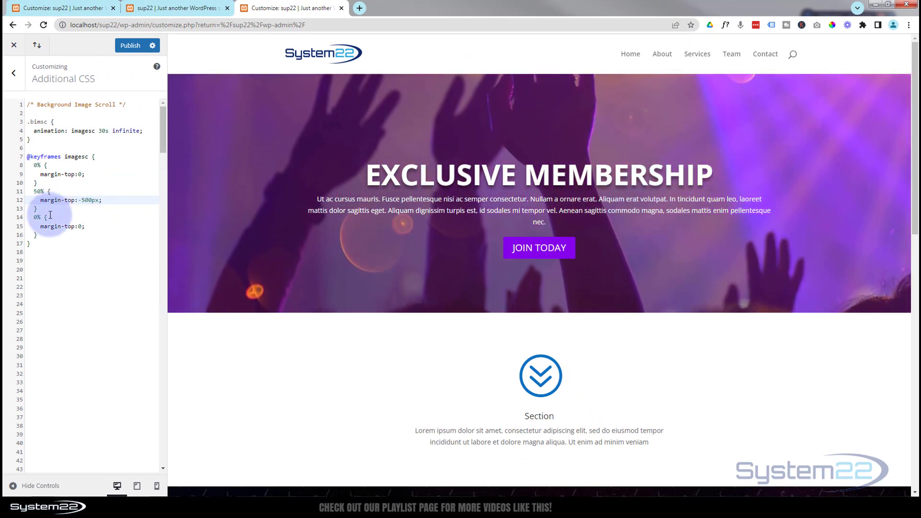
Step: Change the third keyframe to 100% and publish the Additional CSS
click(33, 217)
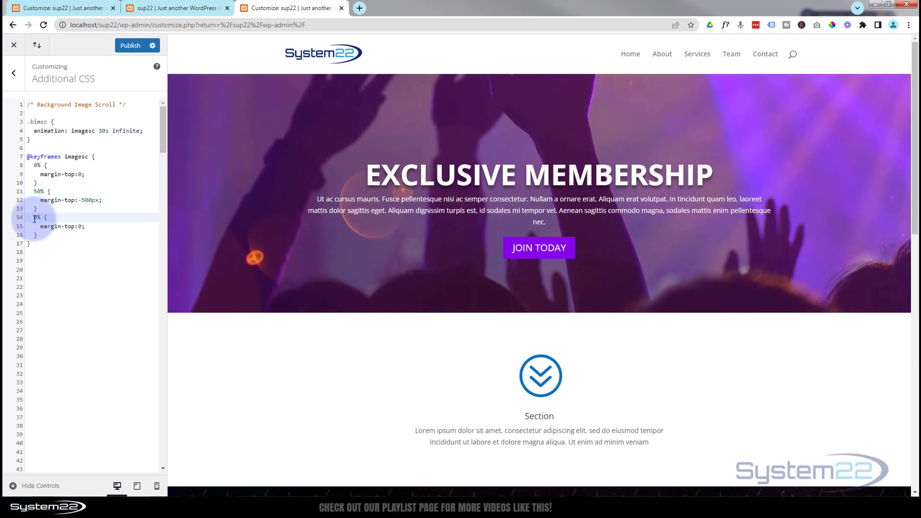
text(10)
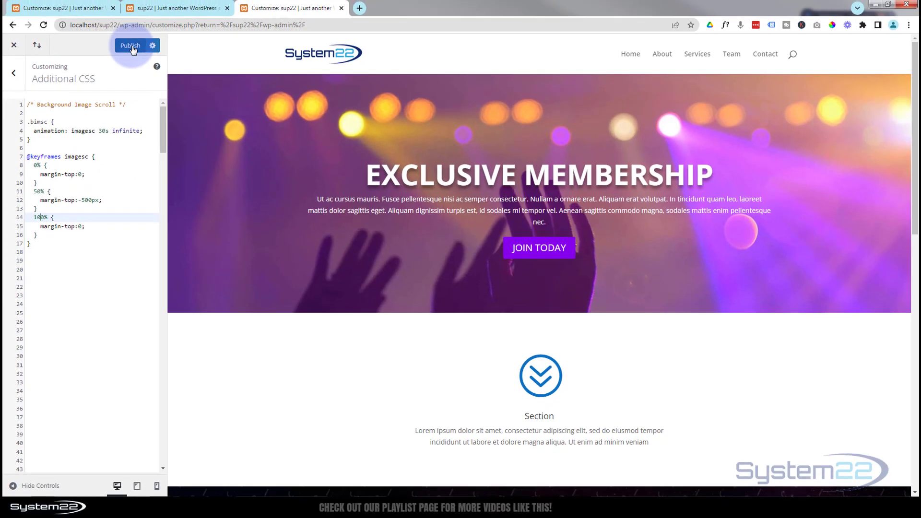
click(131, 46)
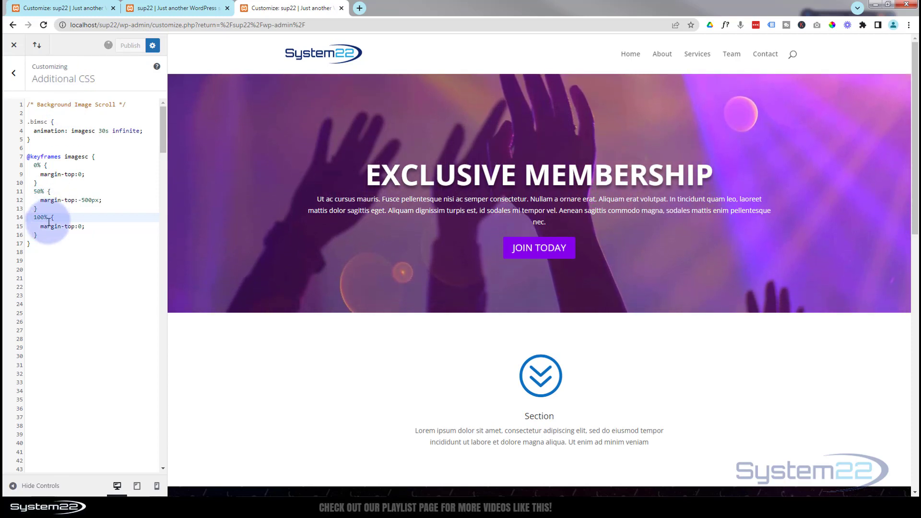
Step: Switch to the browser tab with the page open in the Divi Visual Builder
click(161, 7)
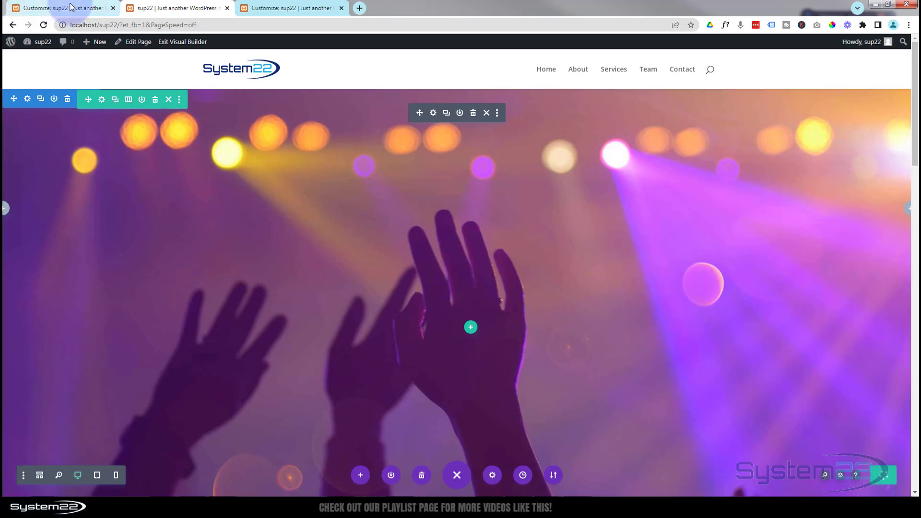
click(288, 7)
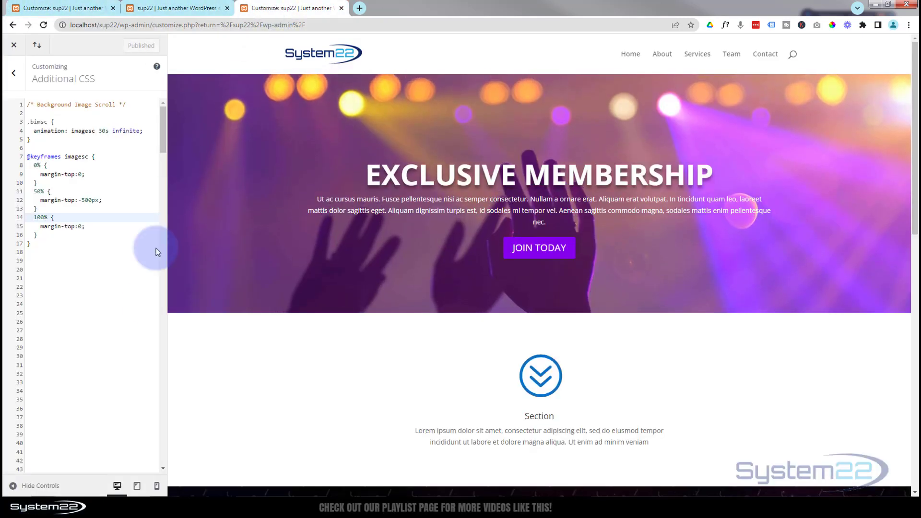
click(131, 310)
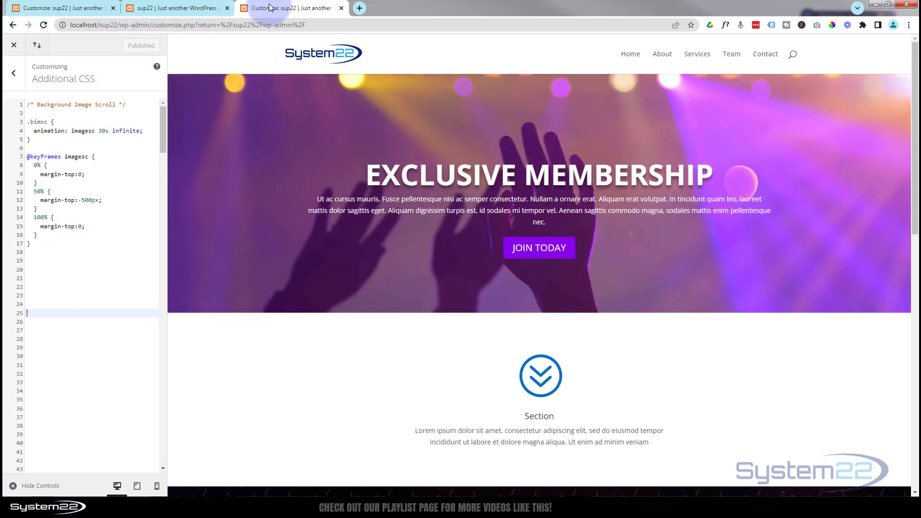
click(201, 9)
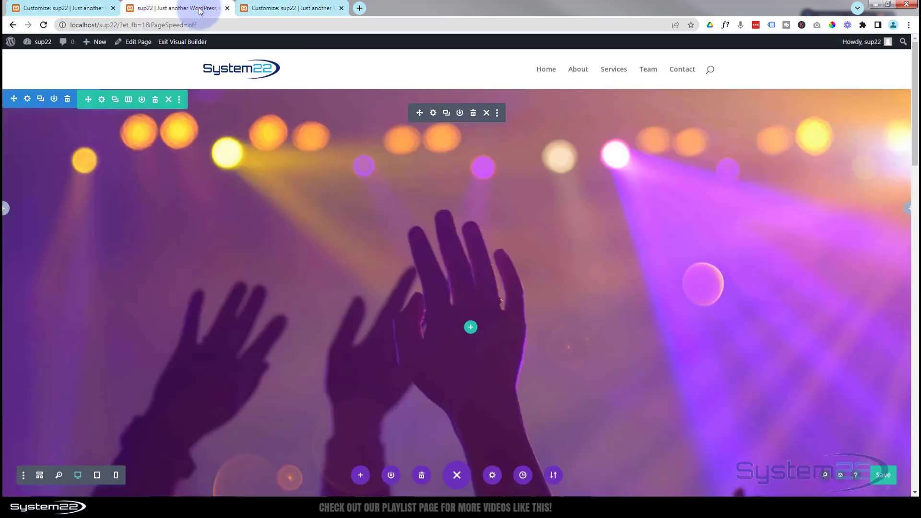